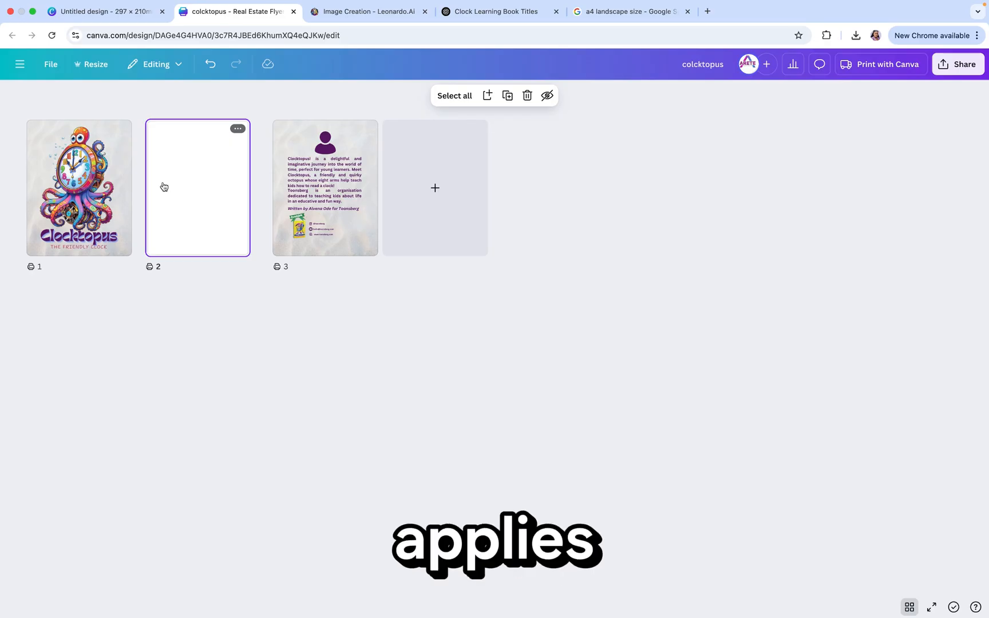
Step: Open the blank second page and add a solid square shape to it
double_click(163, 186)
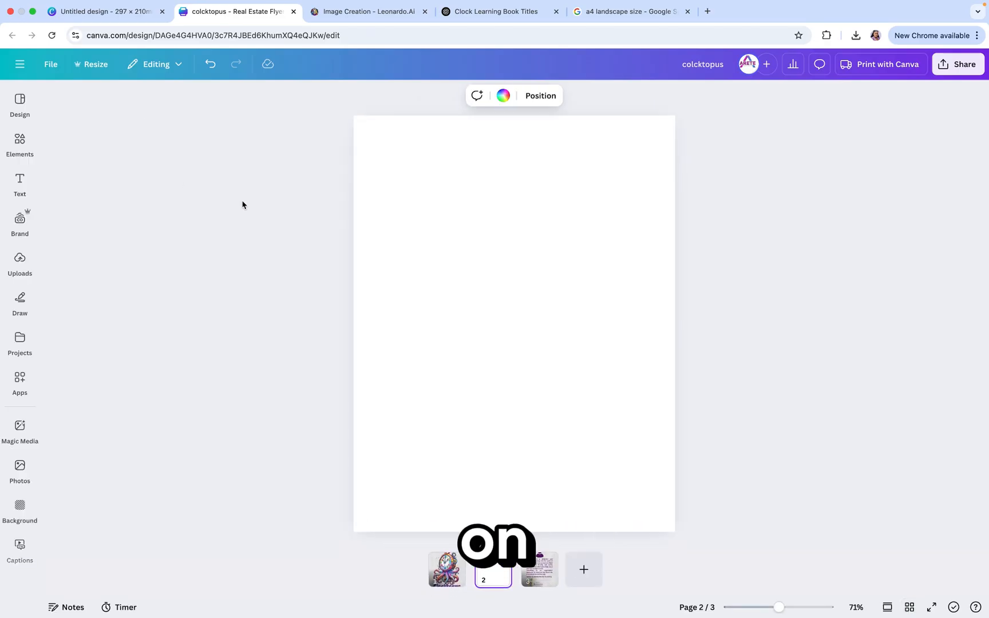
click(19, 143)
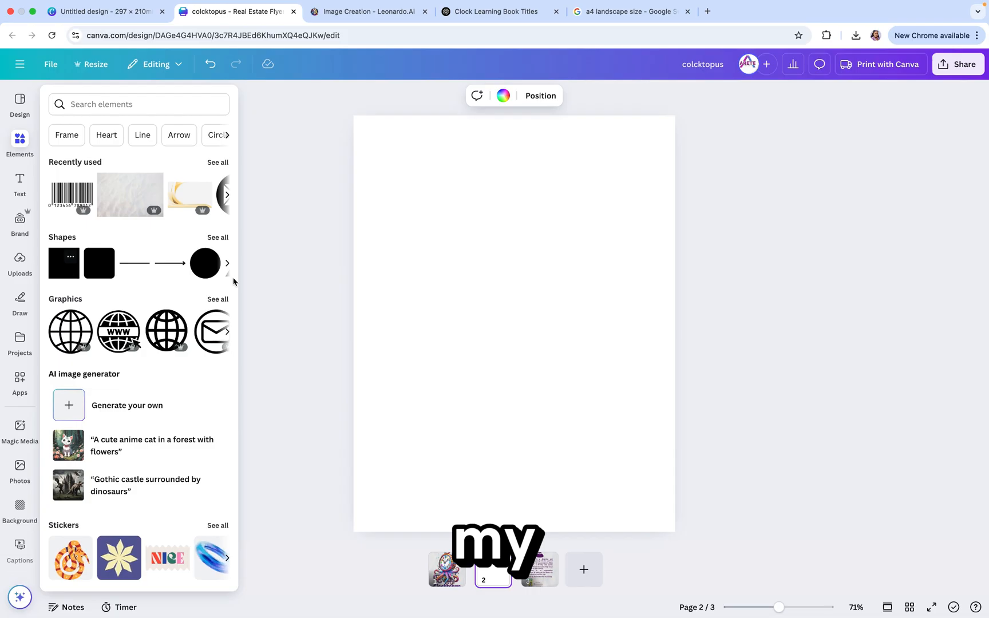
click(63, 262)
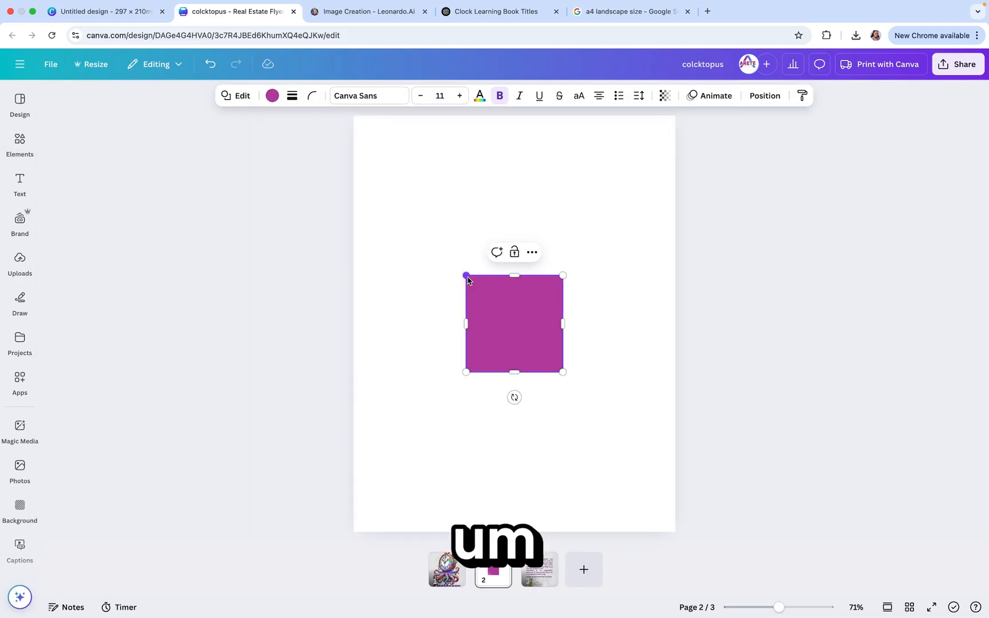
Step: Enlarge the purple square into a tall rectangle covering most of page 2 and centre it with white margins all around
drag(443, 229, 383, 137)
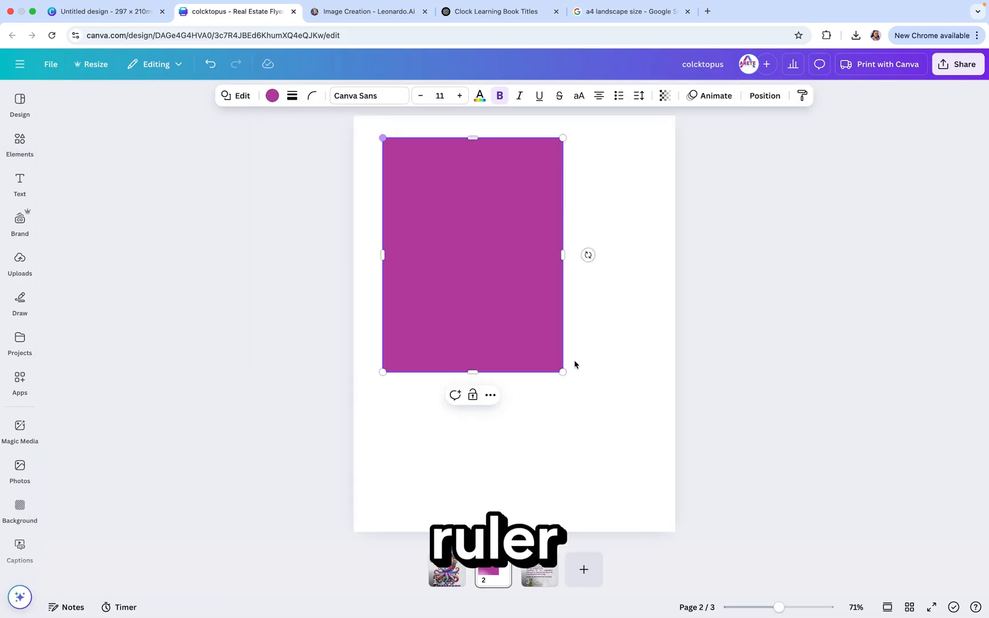
drag(562, 370, 634, 467)
drag(539, 299, 533, 314)
drag(510, 391, 518, 491)
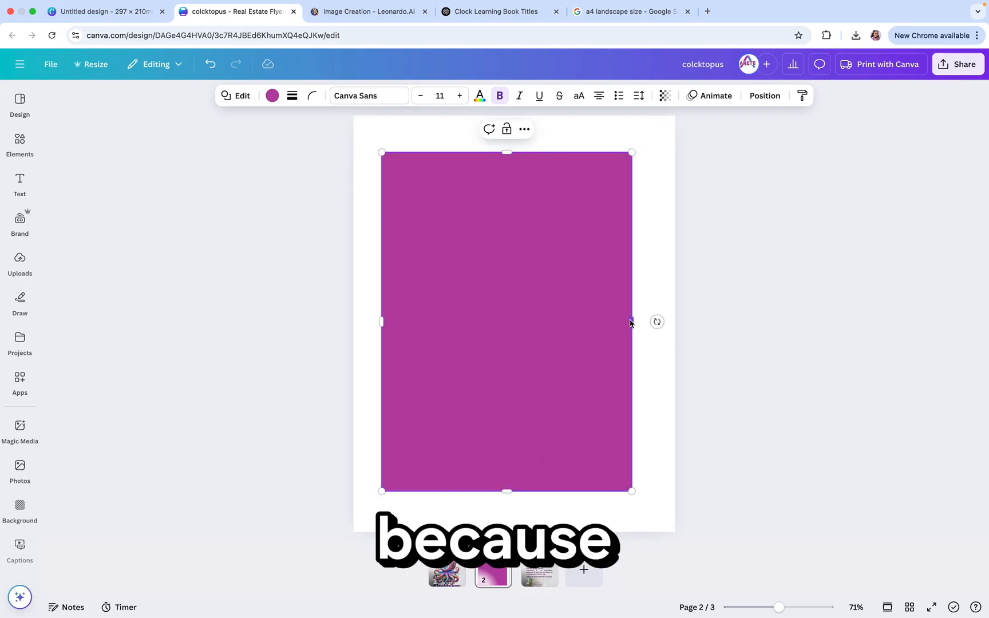
drag(632, 322, 639, 324)
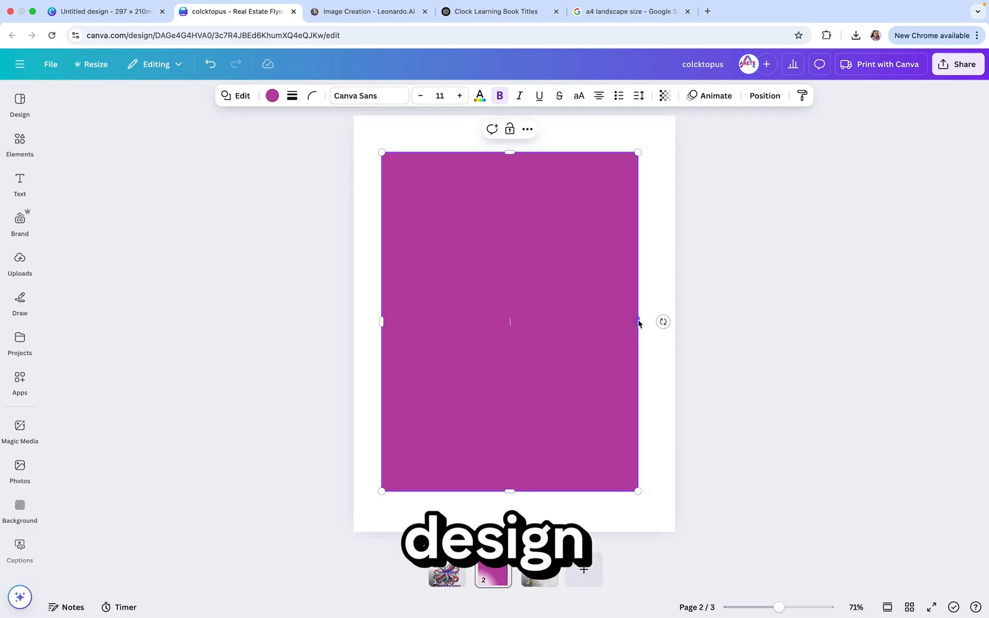
drag(550, 312, 554, 314)
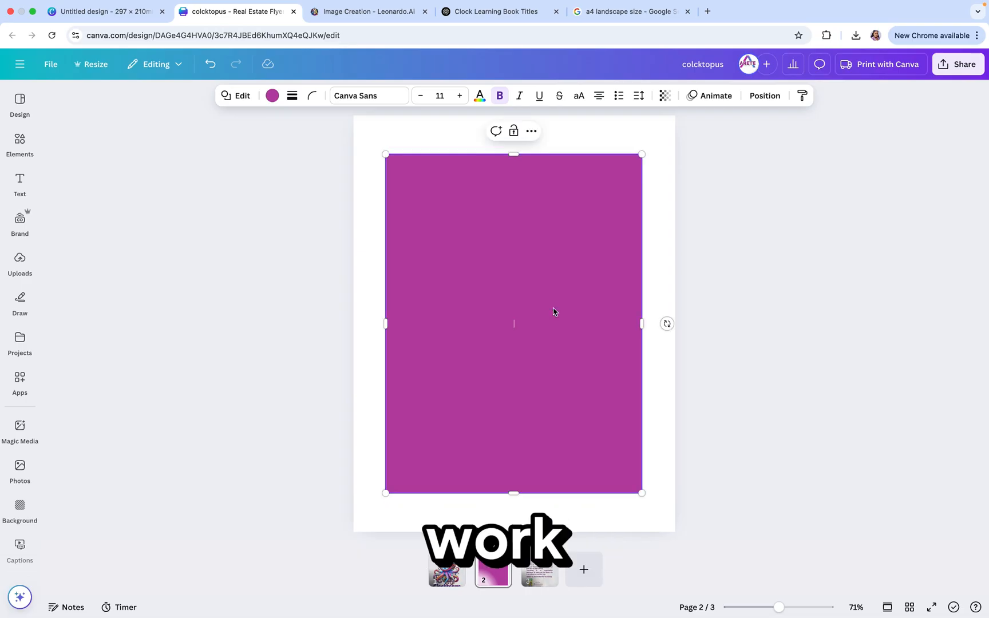
double_click(552, 318)
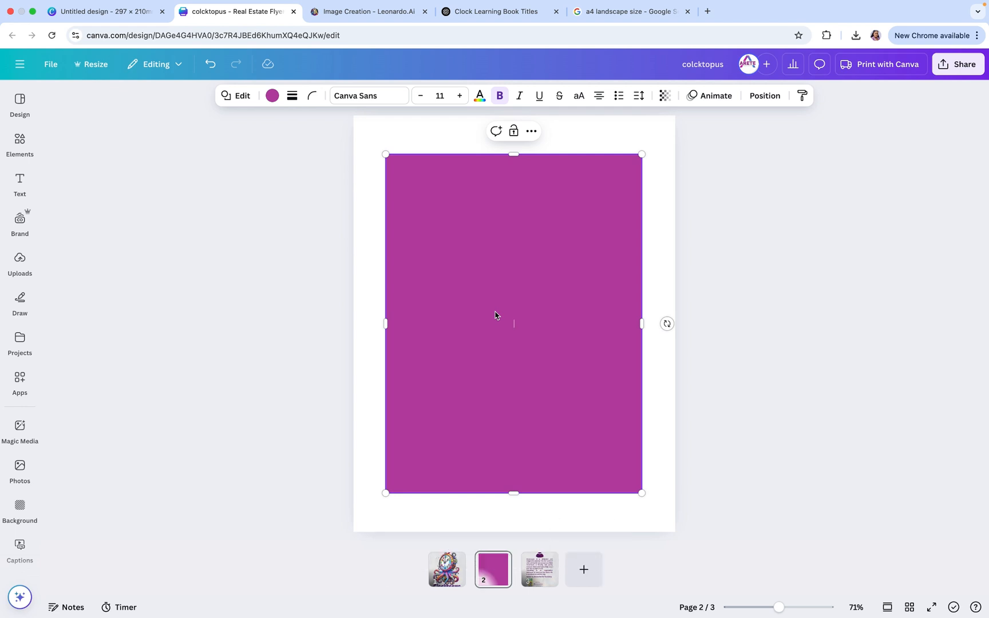
Step: Switch to ChatGPT and send "the octopus arms are not pointing to any hour work on the summary again make it shorter keeping all details"
click(465, 13)
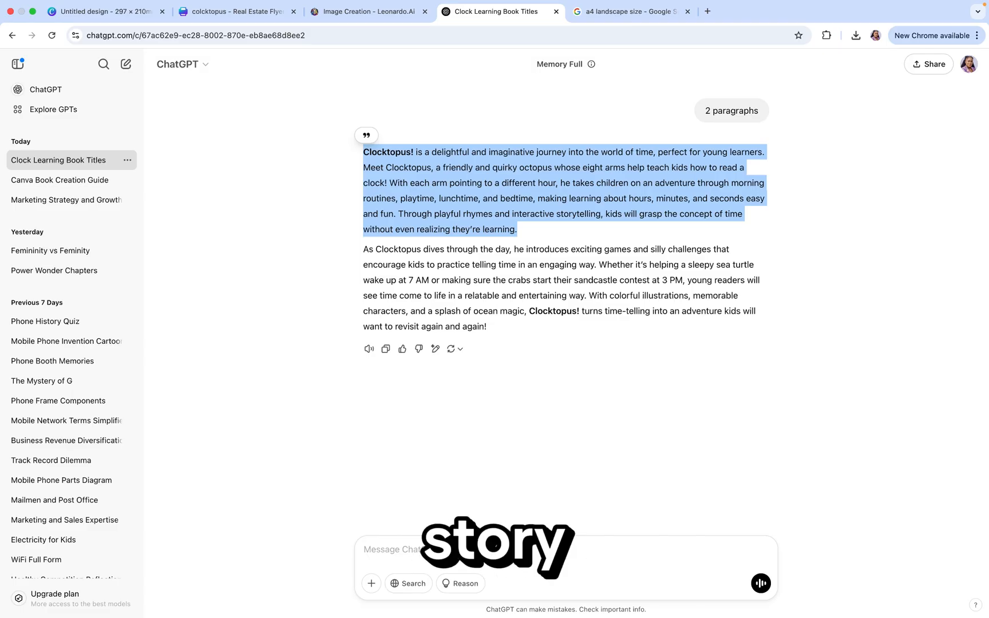
click(364, 549)
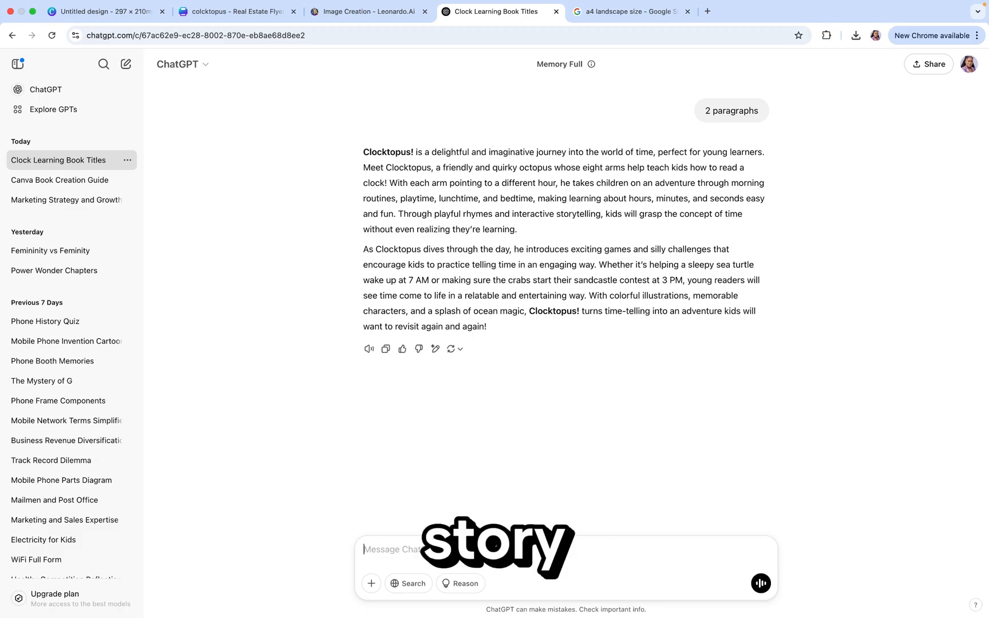
text(the)
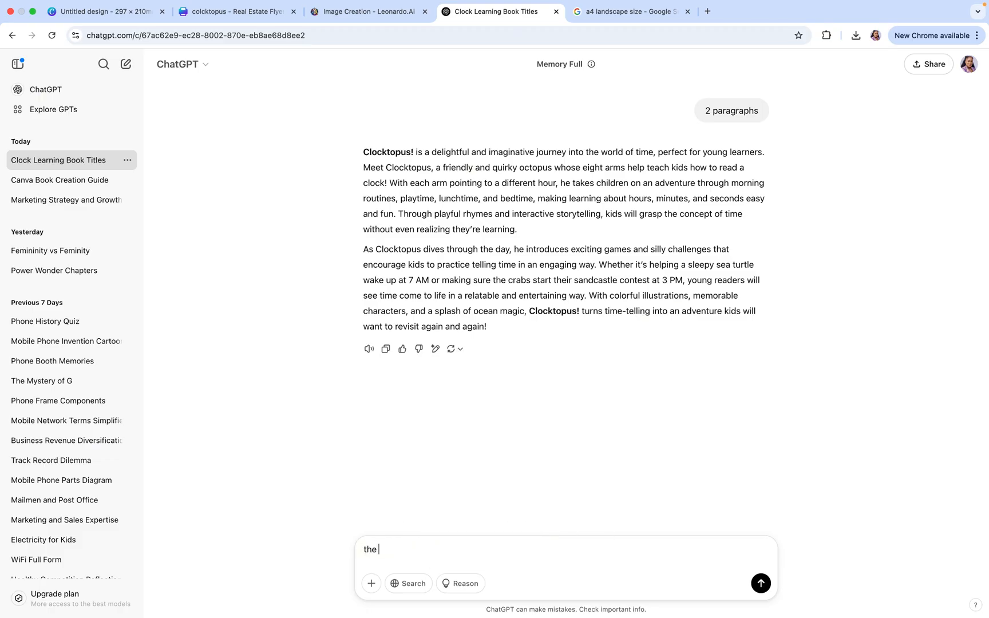
text( oct)
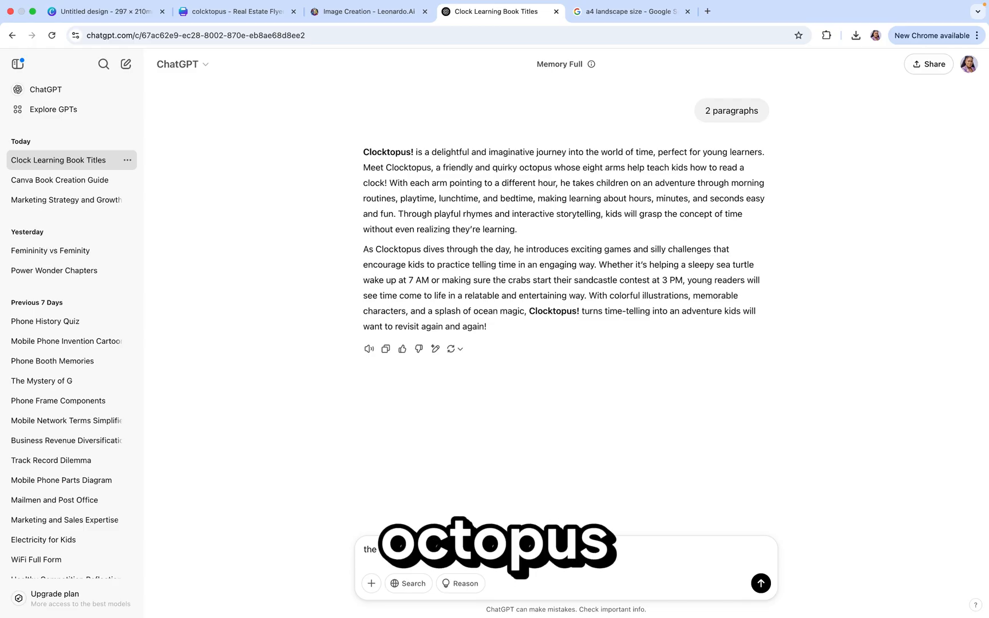
text(opus a)
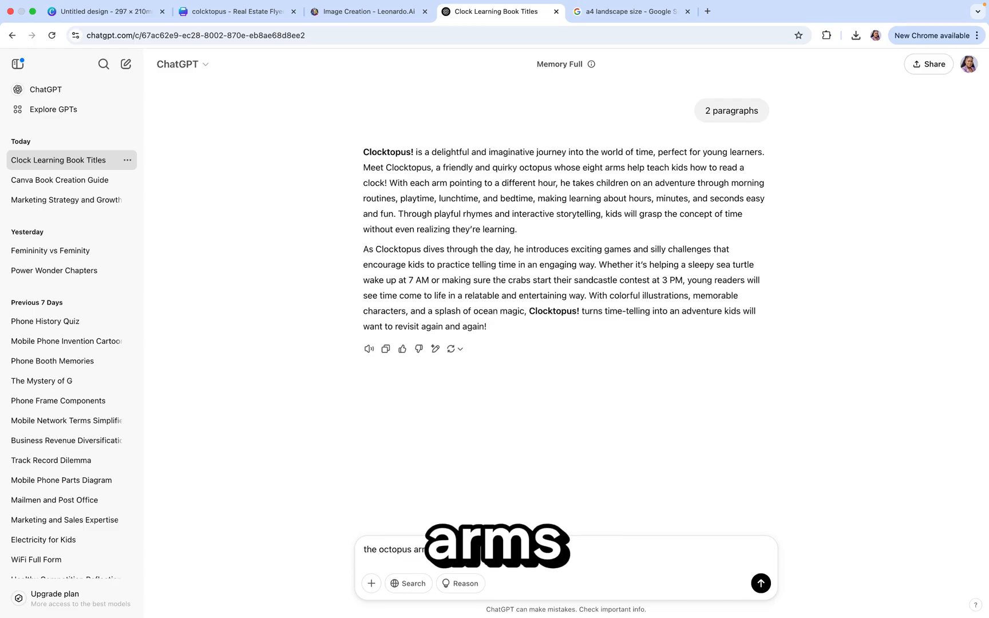
text(rms are)
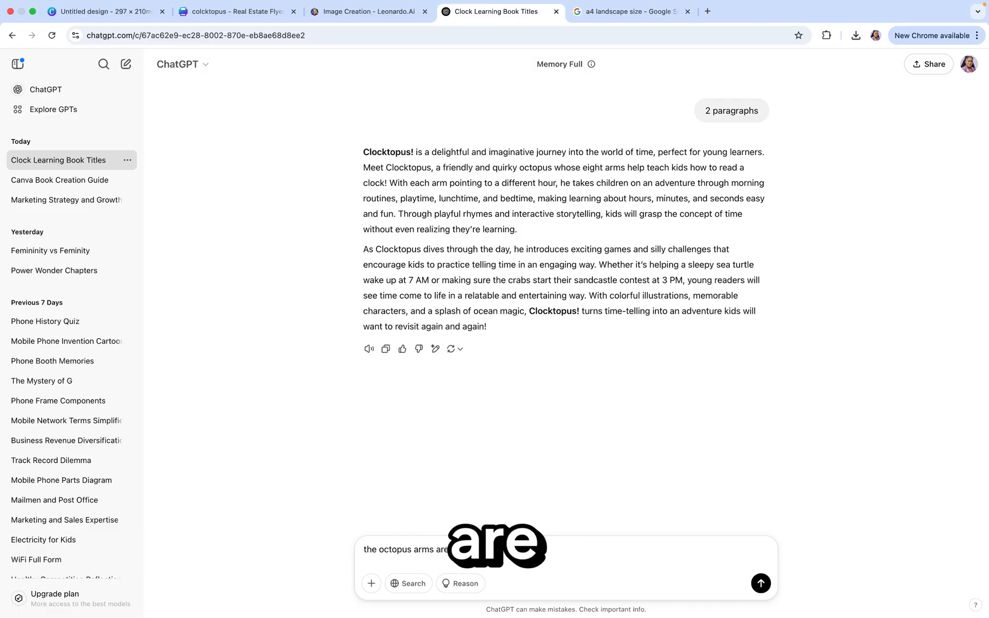
text( the)
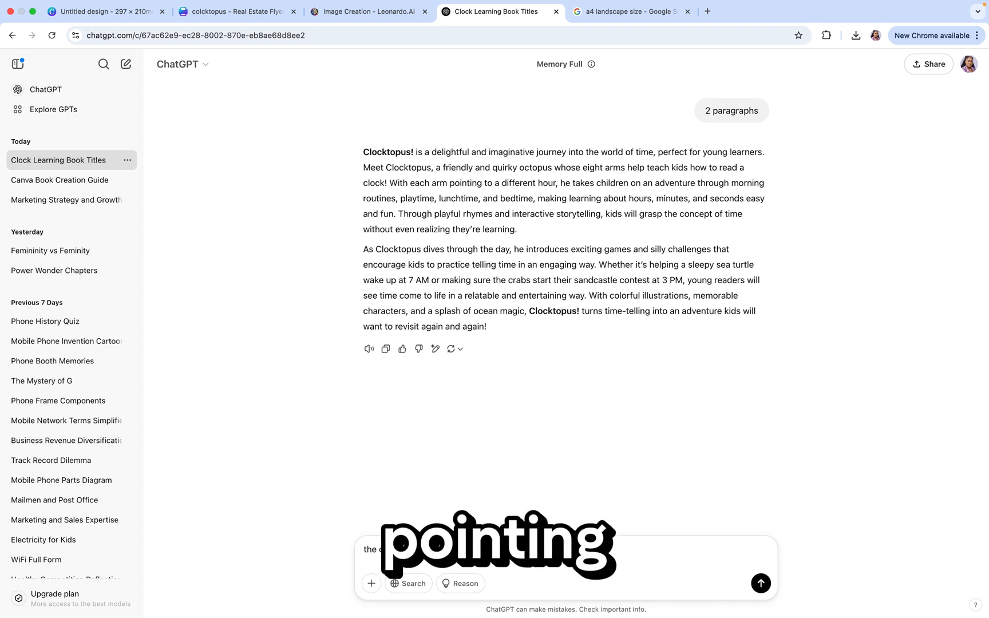
text(g to any o)
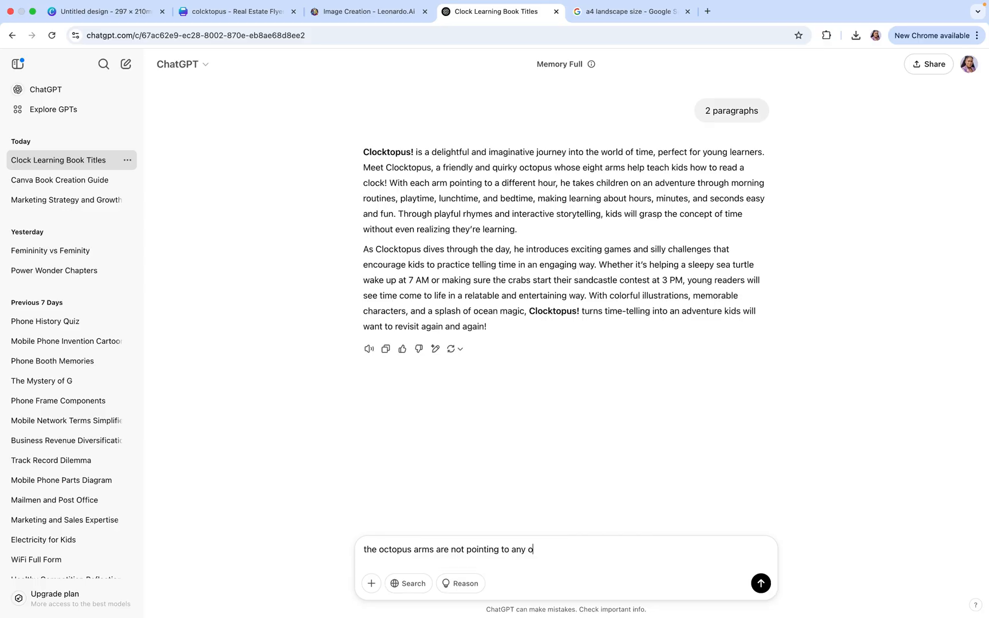
key(BackSpace)
text(hour work on the)
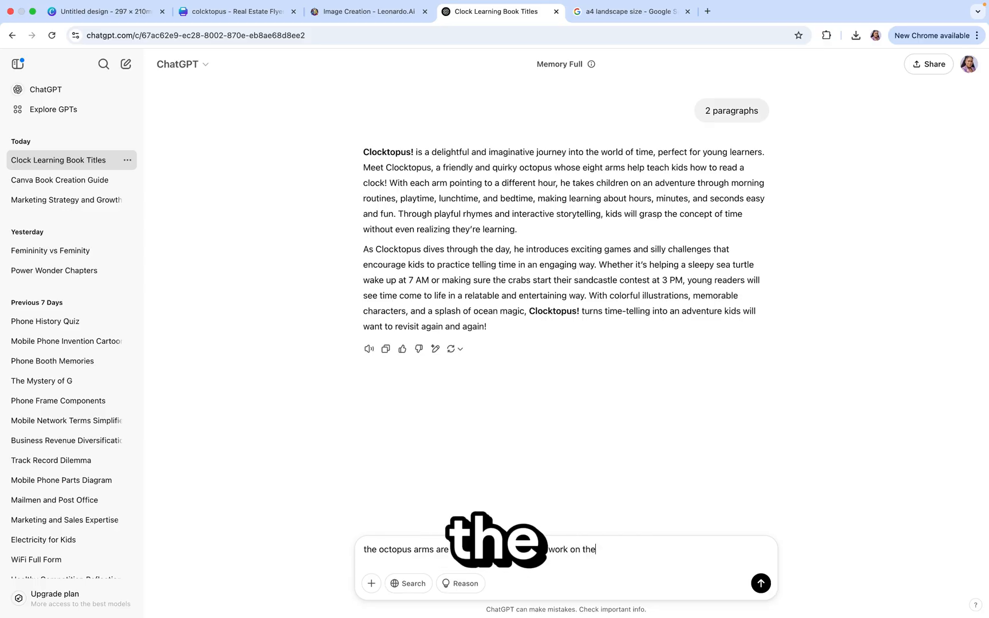
text( suma)
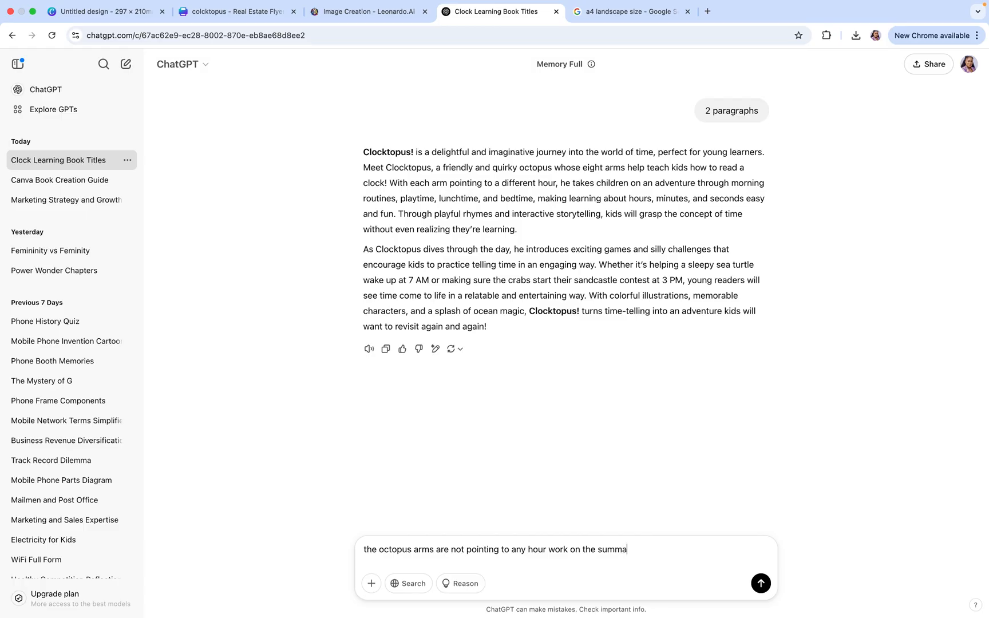
text(ry again )
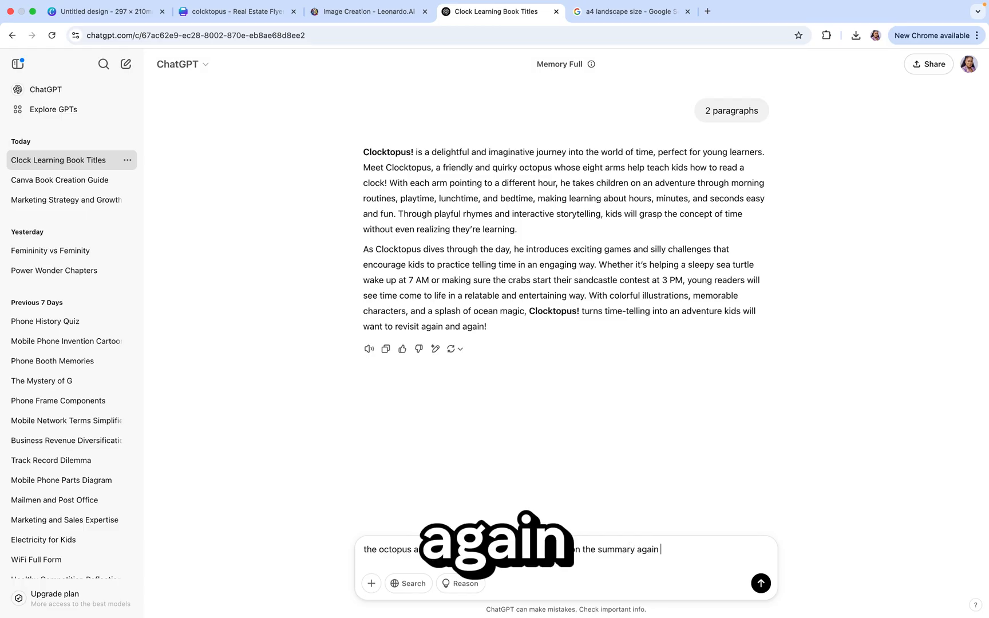
text(make it s)
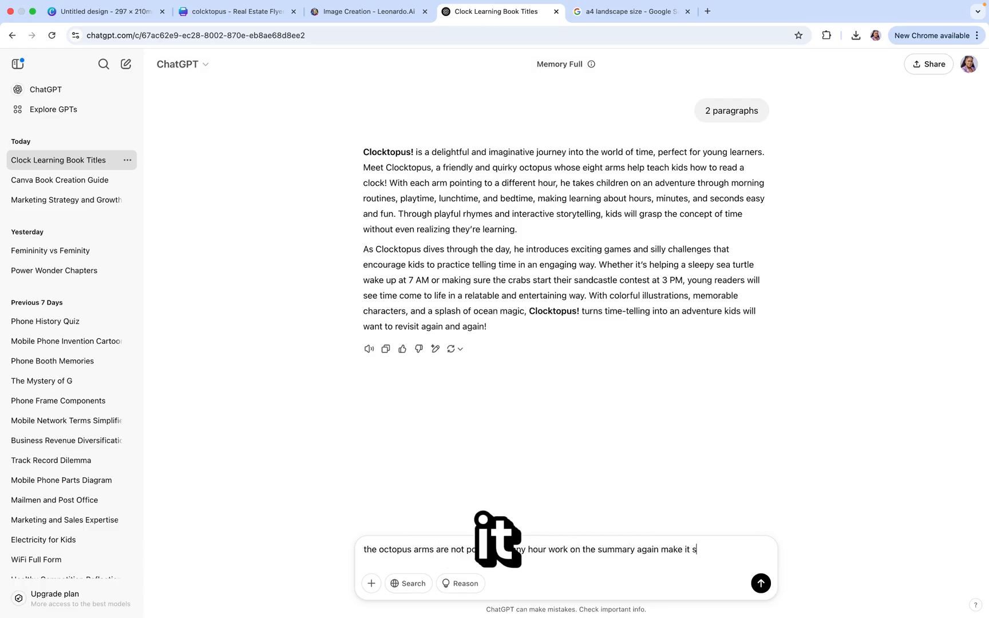
text(hpr)
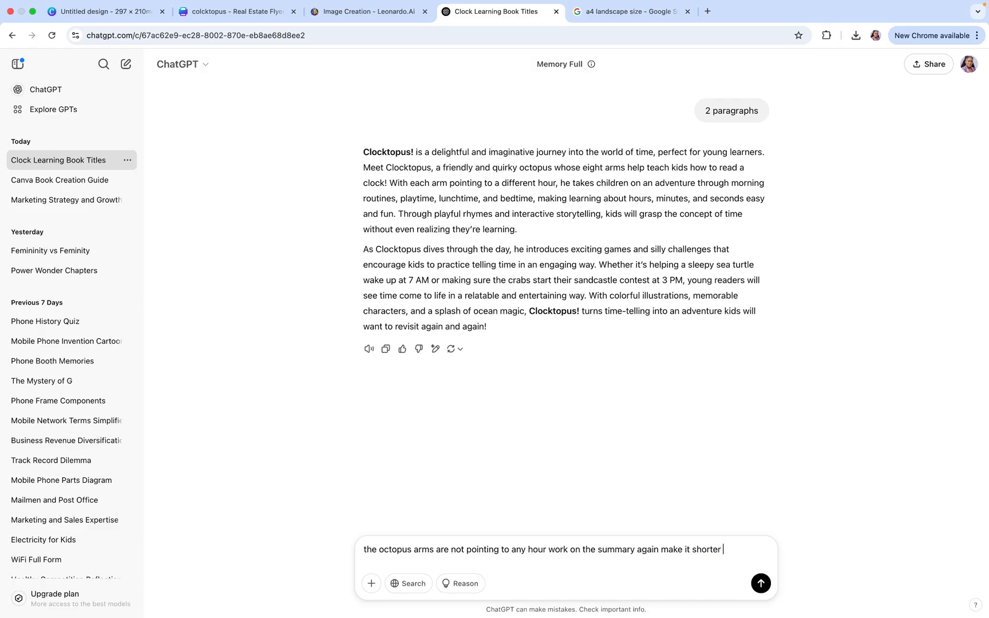
text(keeping all)
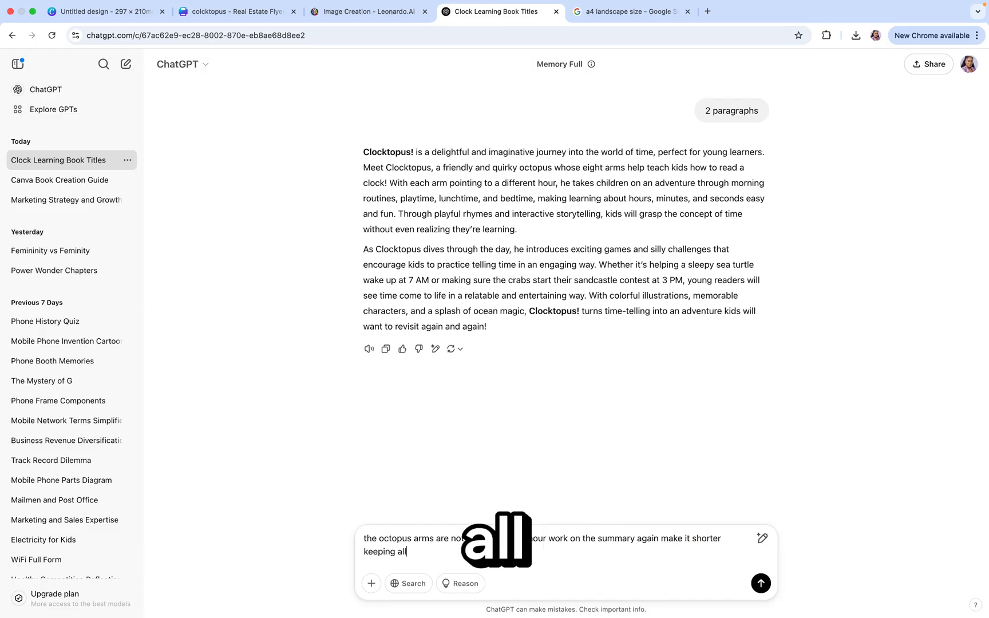
text( details)
key(Return)
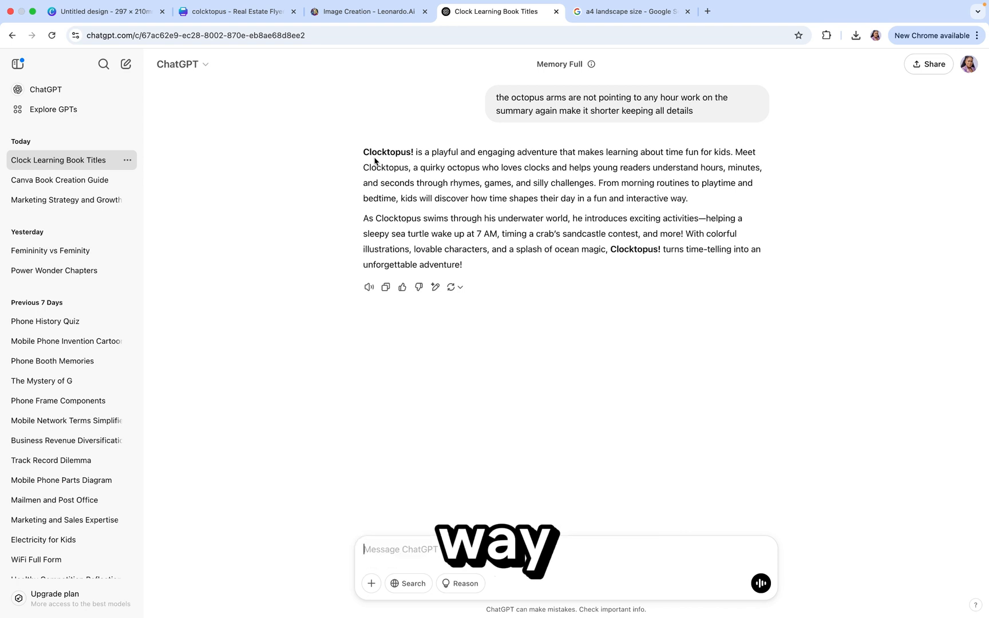
Step: Copy the first paragraph of the rewritten Clocktopus summary
drag(688, 198, 361, 143)
right_click(394, 154)
click(411, 179)
Step: Return to the Clocktopus design in Canva and open the search for design elements
click(205, 16)
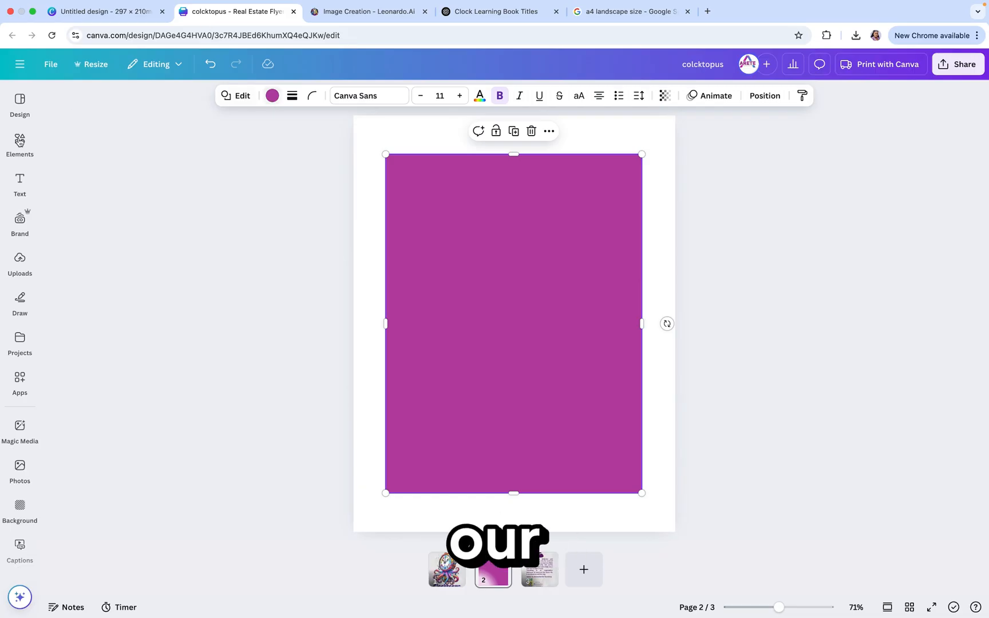
click(20, 142)
click(99, 101)
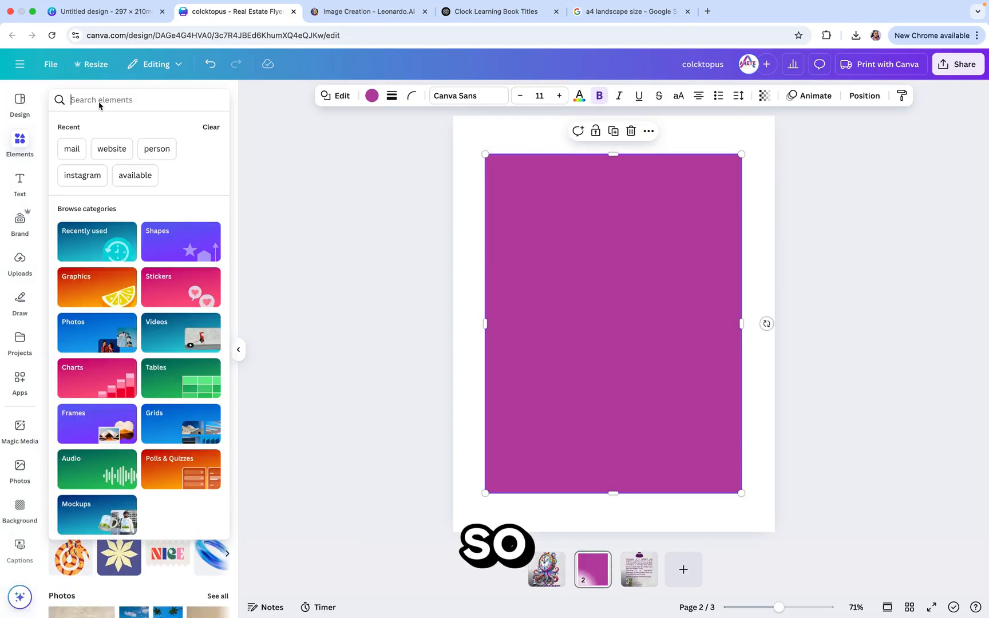
text(sumar)
key(BackSpace)
key(BackSpace)
key(BackSpace)
key(BackSpace)
key(BackSpace)
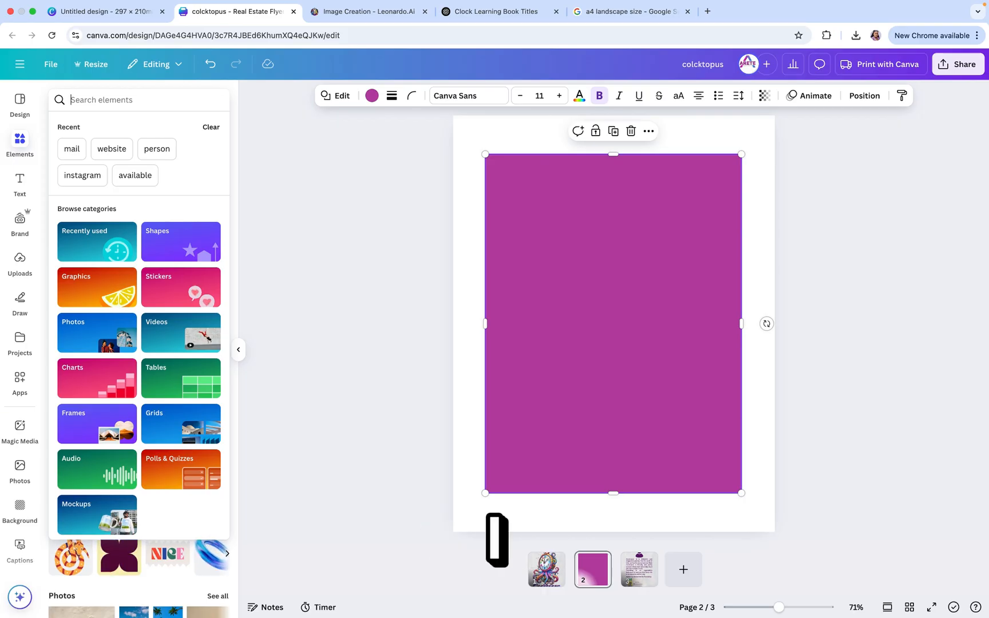
Step: Search the elements for "children holding sign" and list all matching graphics
text(children )
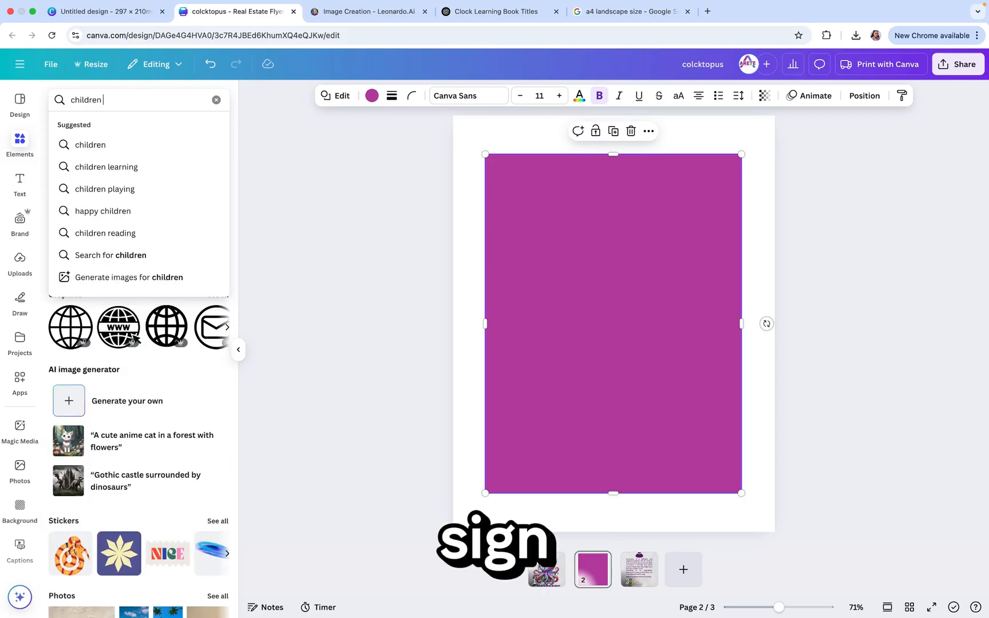
text(holding)
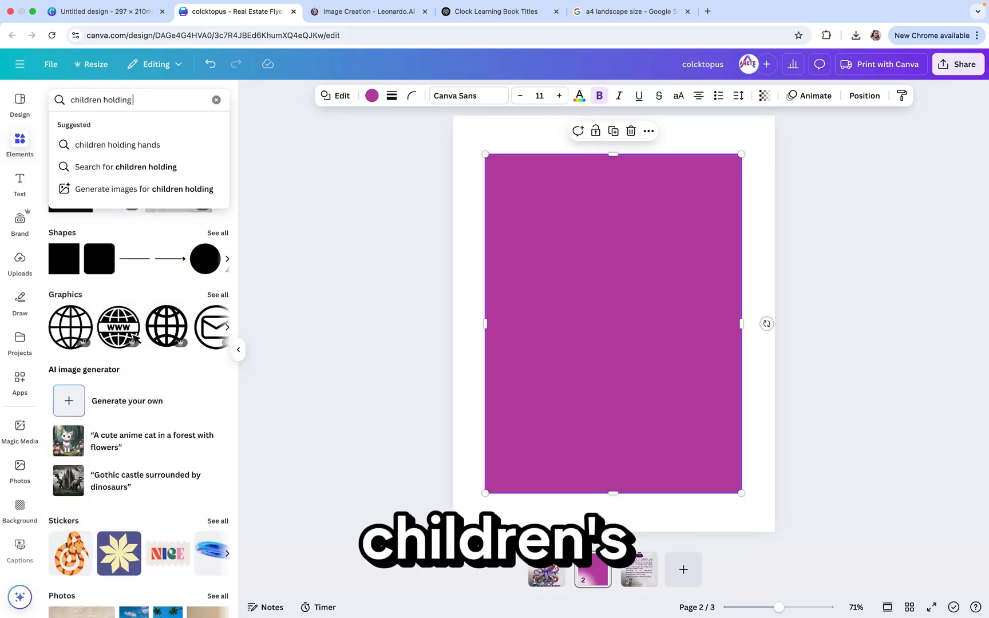
text( sign)
key(Return)
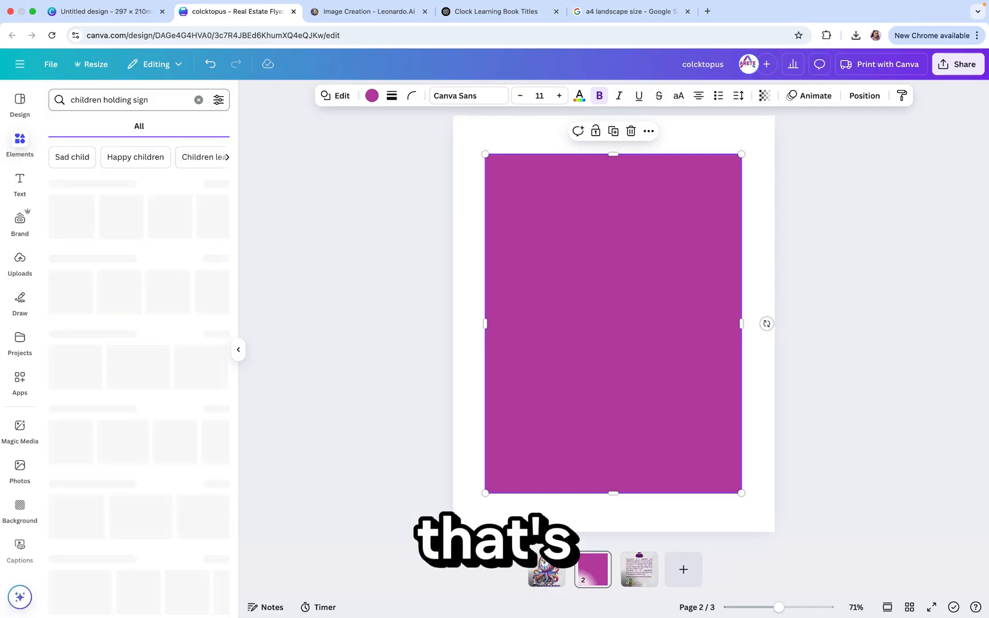
click(210, 187)
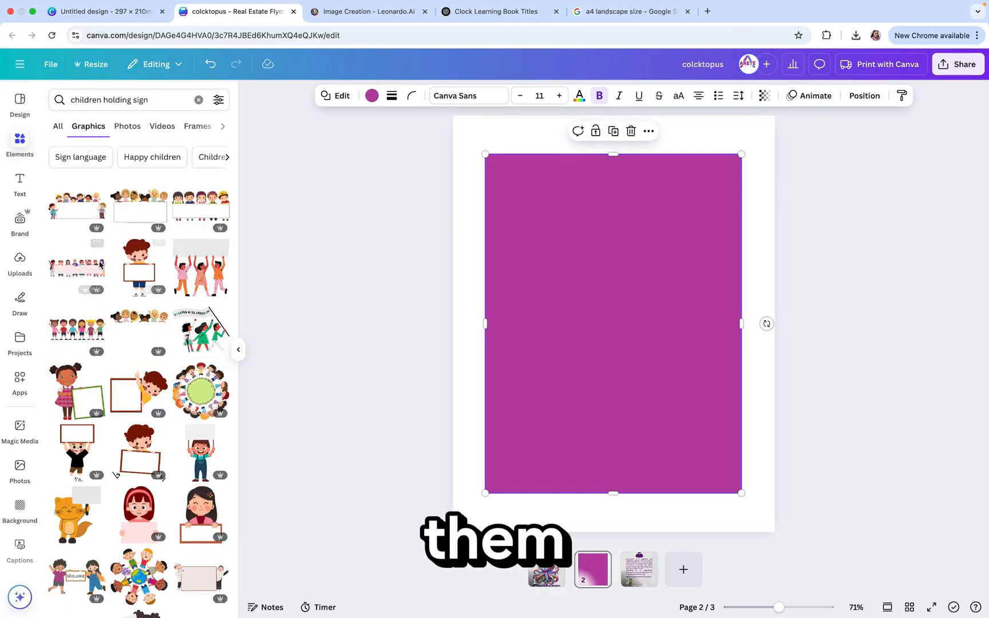
Step: Add the graphic of six children above a blank white banner, scaled to the rectangle's width and overlapping its upper edge
click(99, 263)
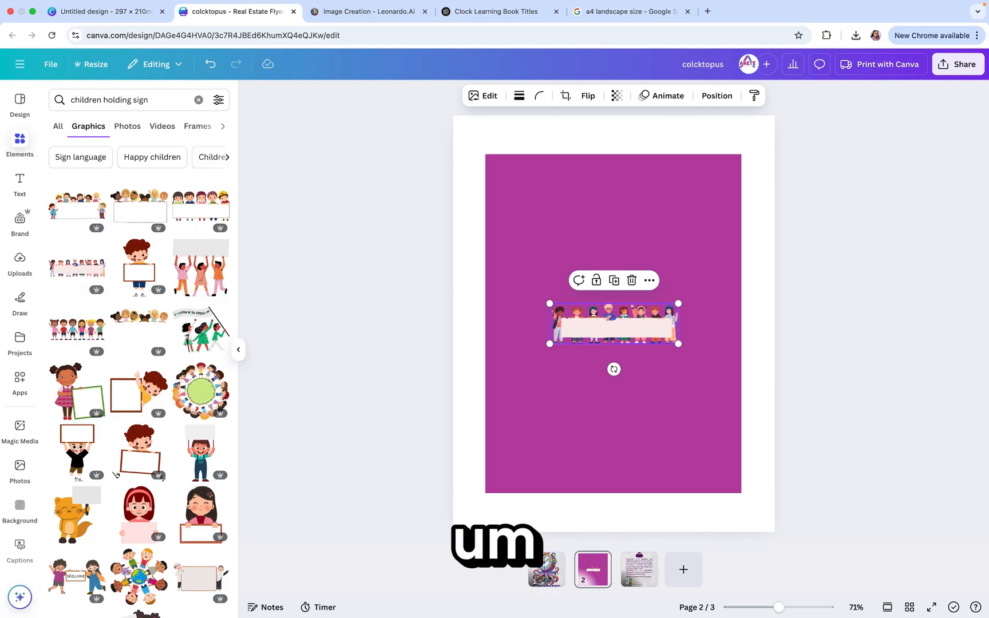
key(Delete)
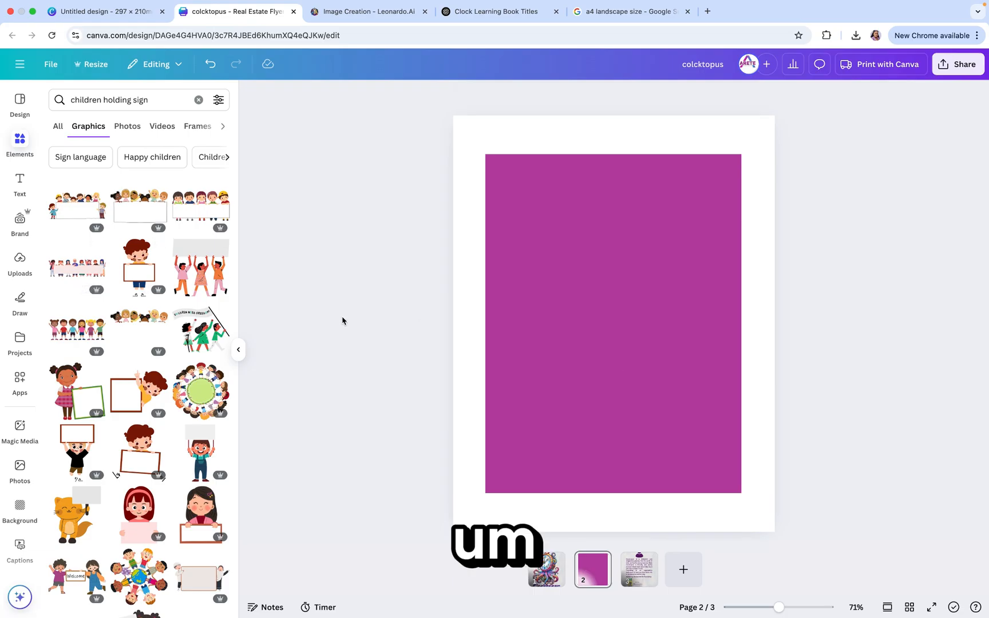
click(149, 212)
drag(524, 281, 520, 231)
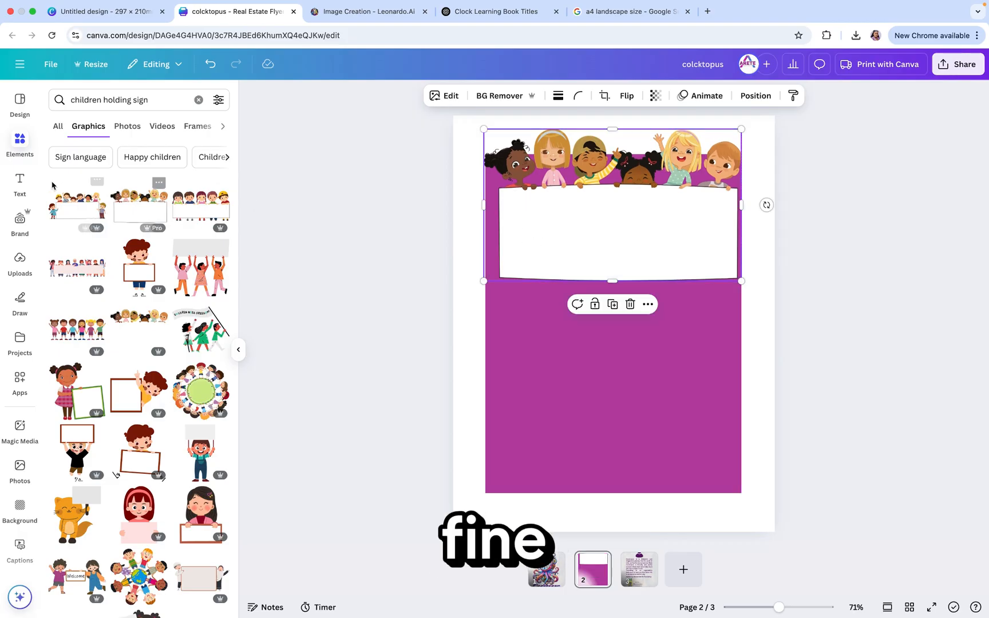
Step: Add a heading that reads "Summary" to the page
click(19, 180)
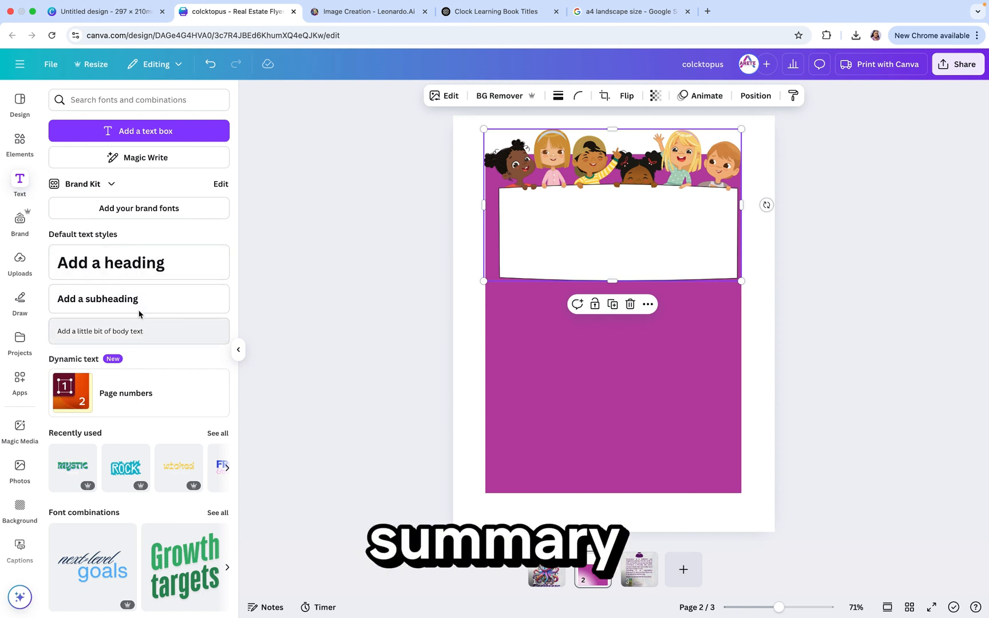
click(127, 262)
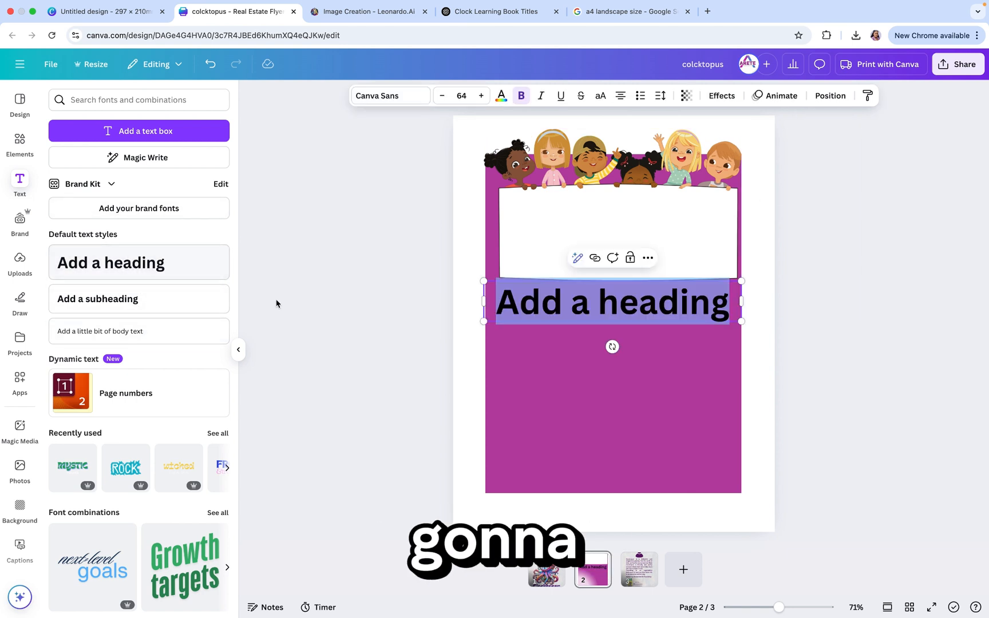
text(Summary)
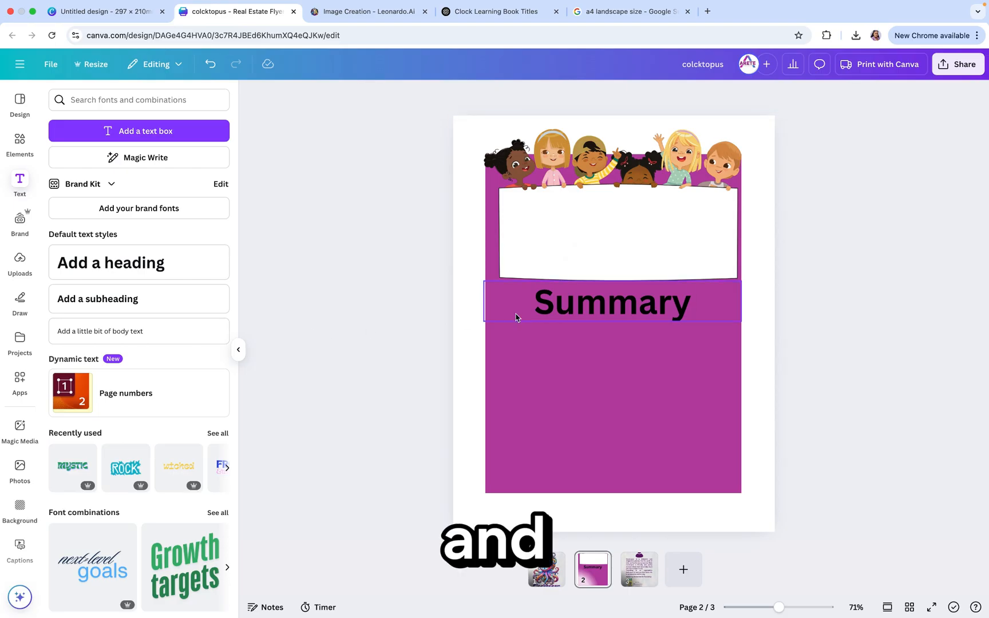
Step: Move the "Summary" heading onto the white banner and enlarge it to a font size of about 74.9
drag(557, 310, 558, 244)
drag(485, 216, 464, 212)
drag(745, 213, 765, 207)
drag(673, 224, 676, 225)
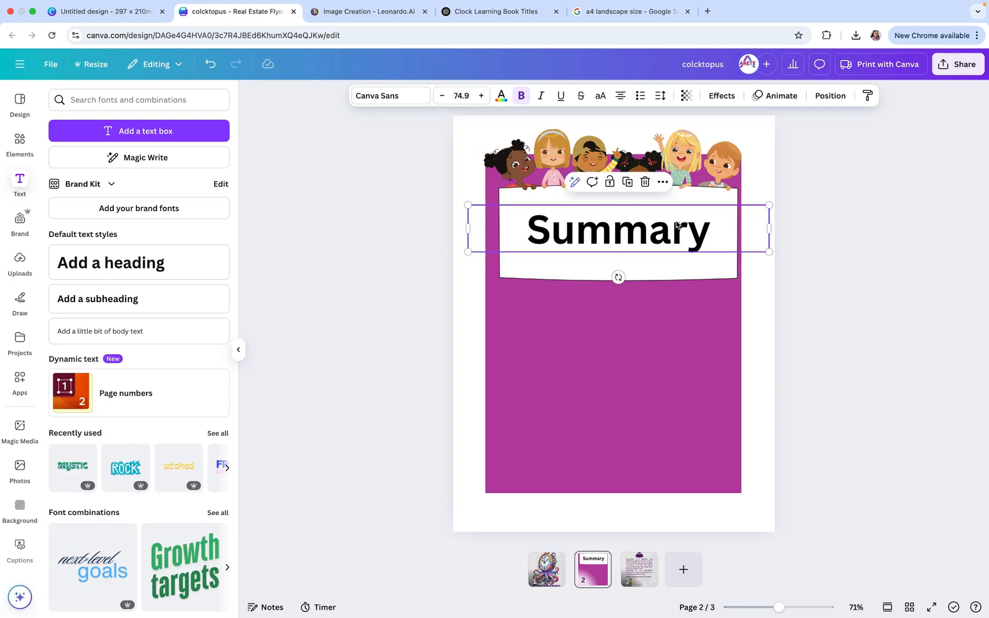
Step: Colour the "Summary" heading with the dark purple from the document colours
click(589, 324)
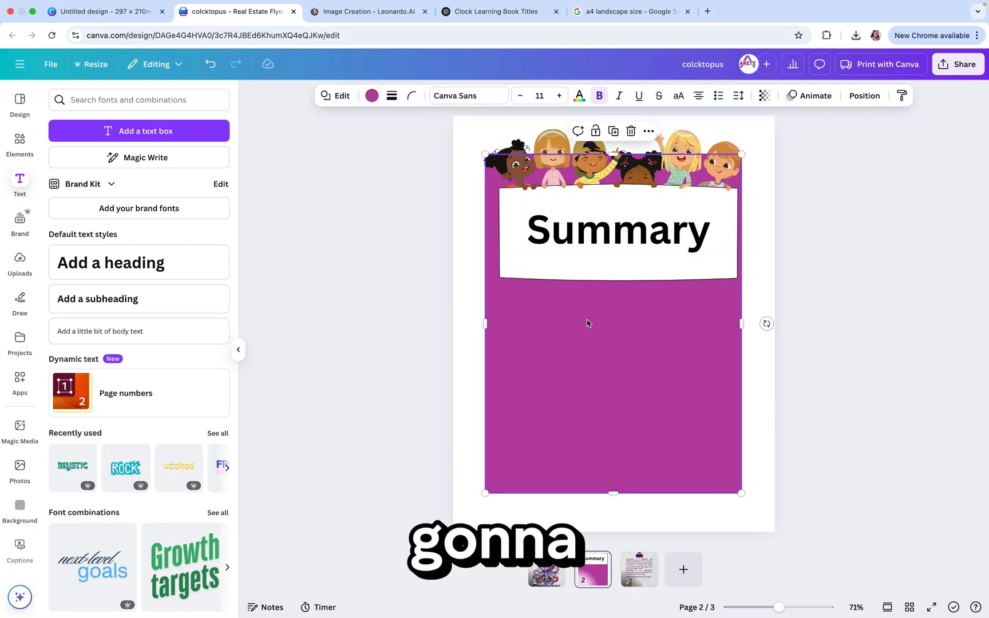
click(589, 268)
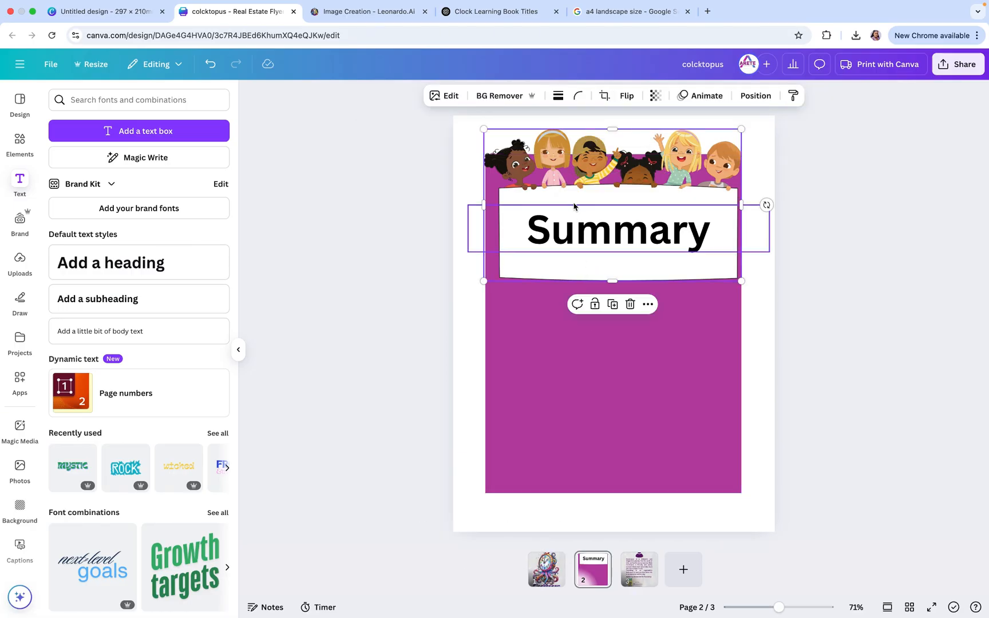
click(565, 227)
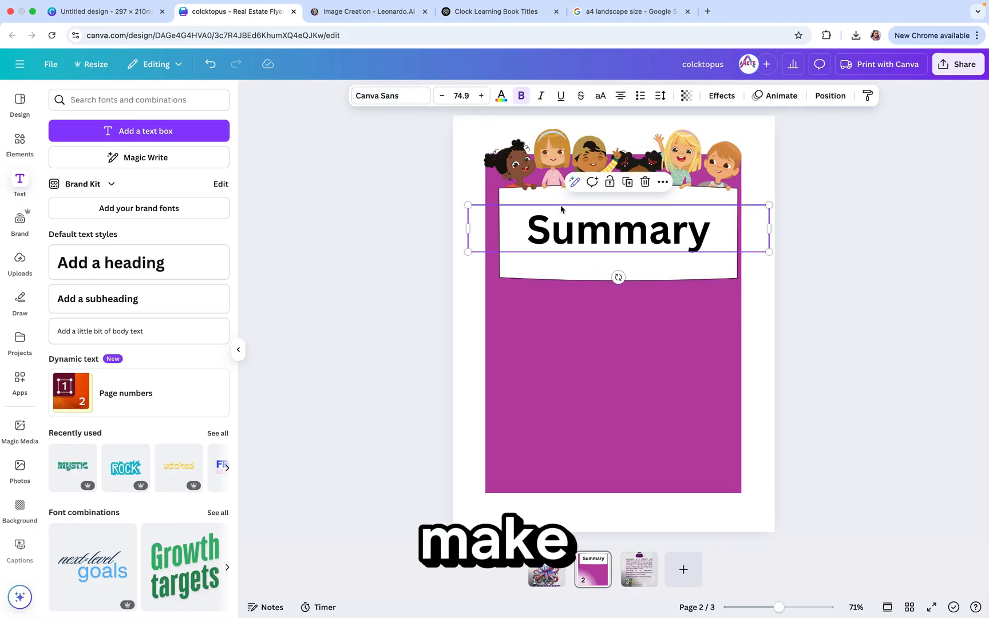
click(499, 97)
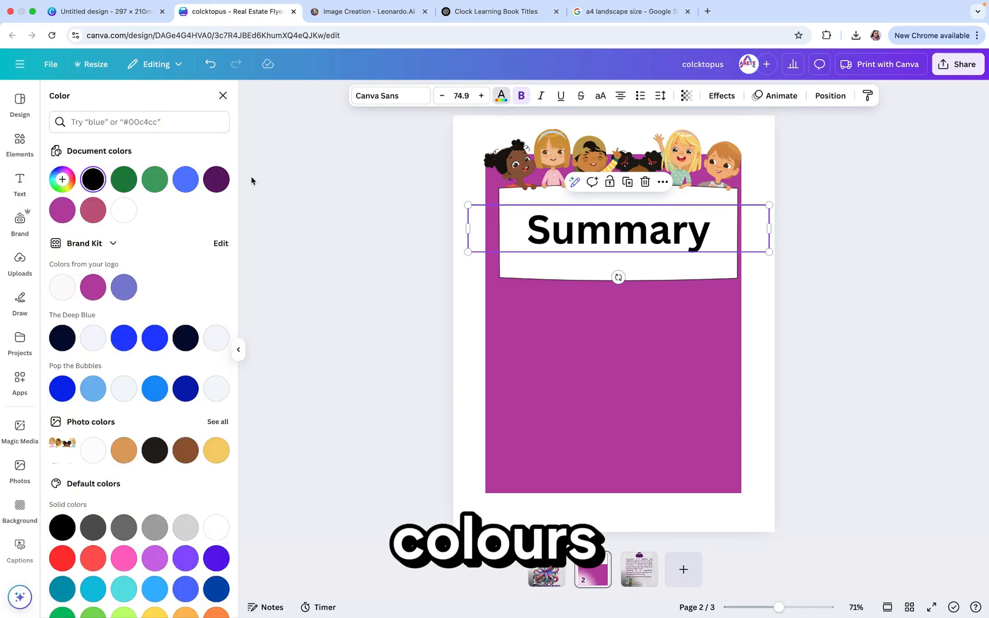
click(216, 179)
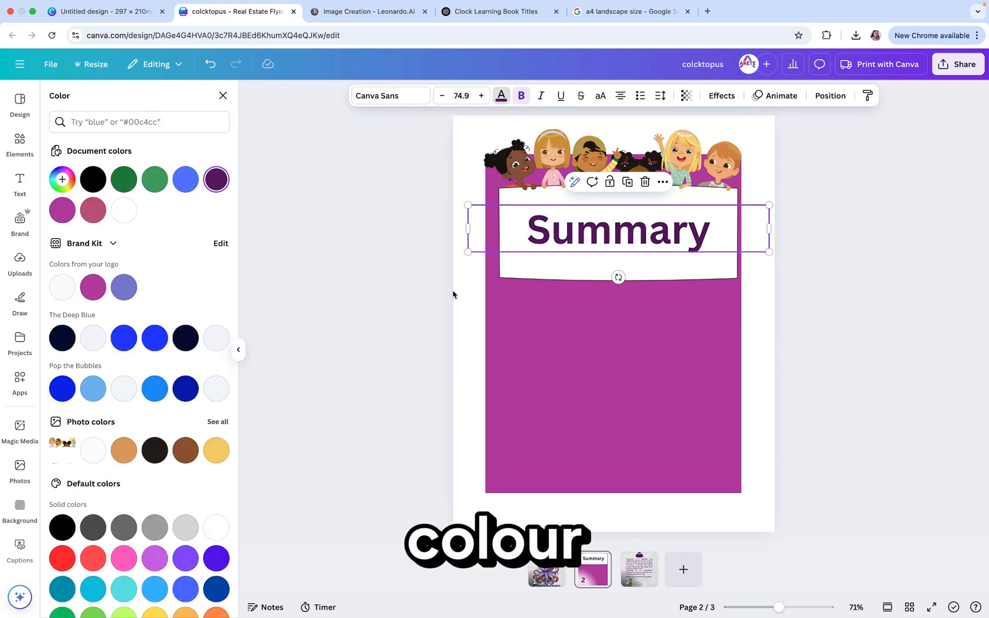
key(Escape)
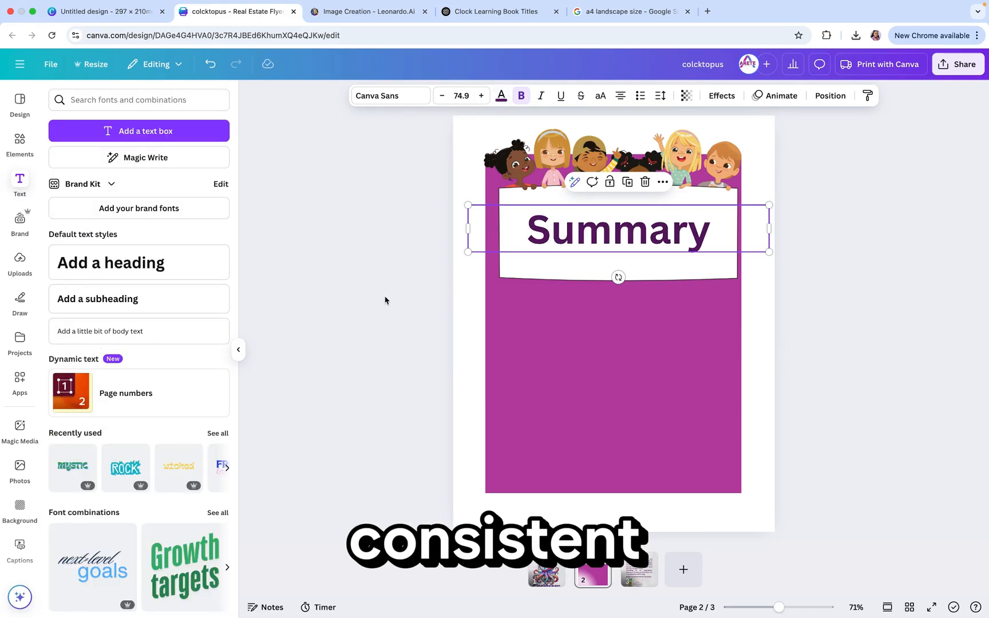
click(510, 364)
click(355, 297)
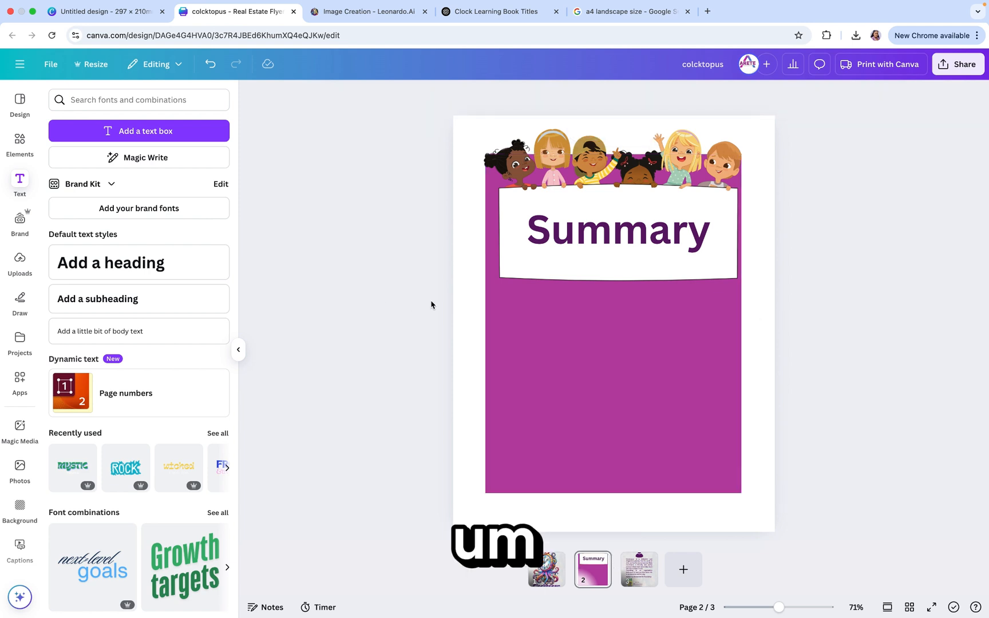
Step: Try removing the purple rectangle behind the banner, and undo the deletion
click(508, 323)
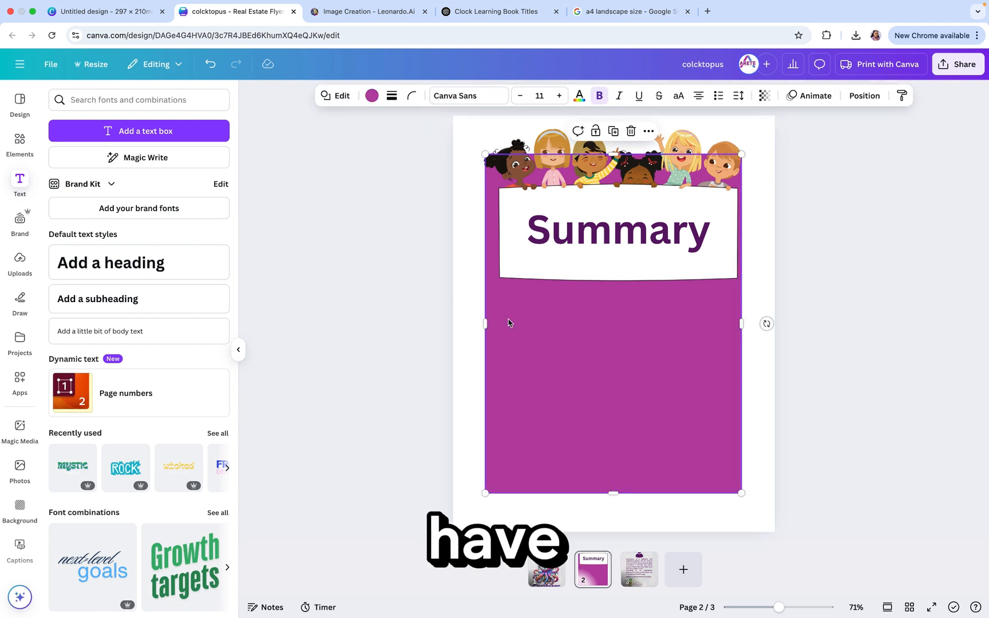
key(Delete)
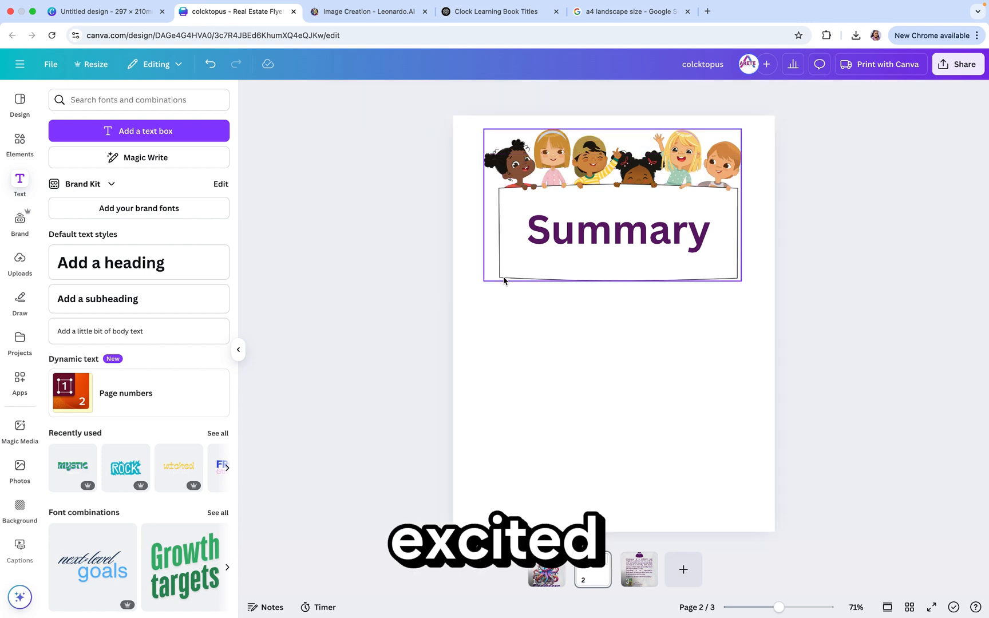
click(211, 65)
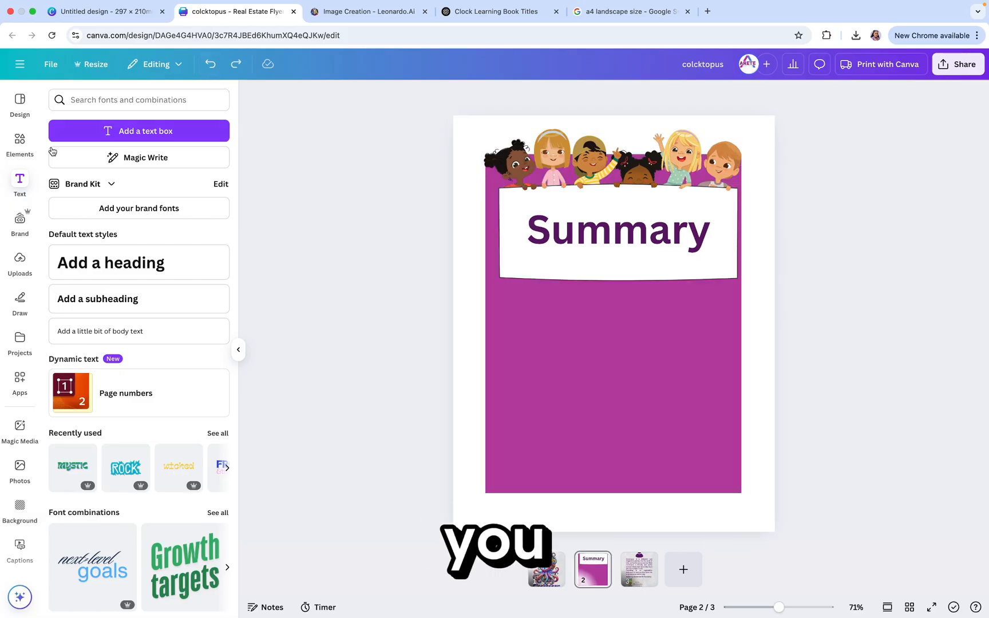
Step: Add a subheading text box below the banner and replace its placeholder with the copied Clocktopus summary
click(12, 190)
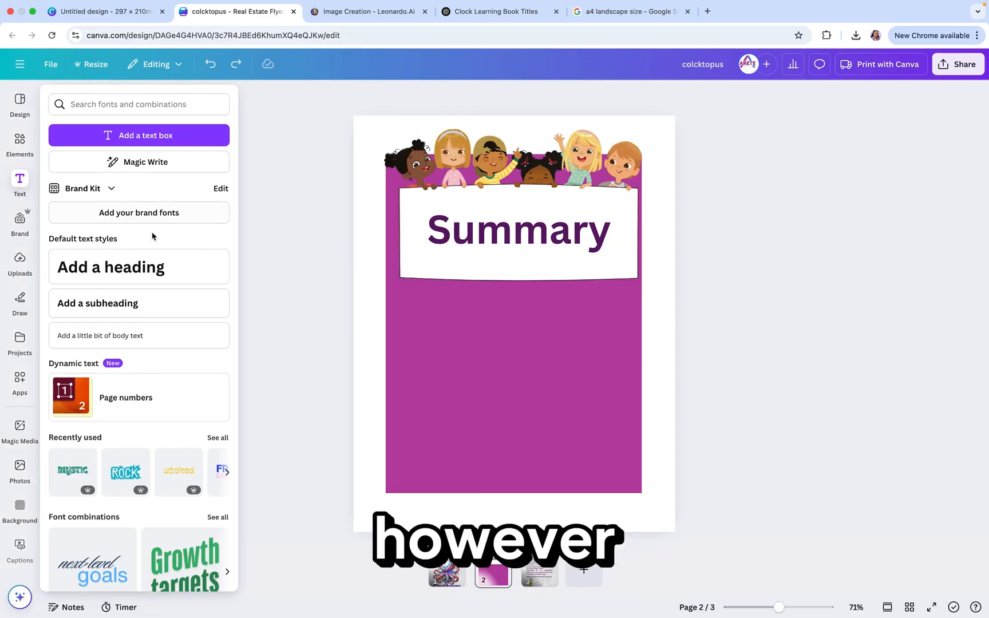
mouse_move(23, 186)
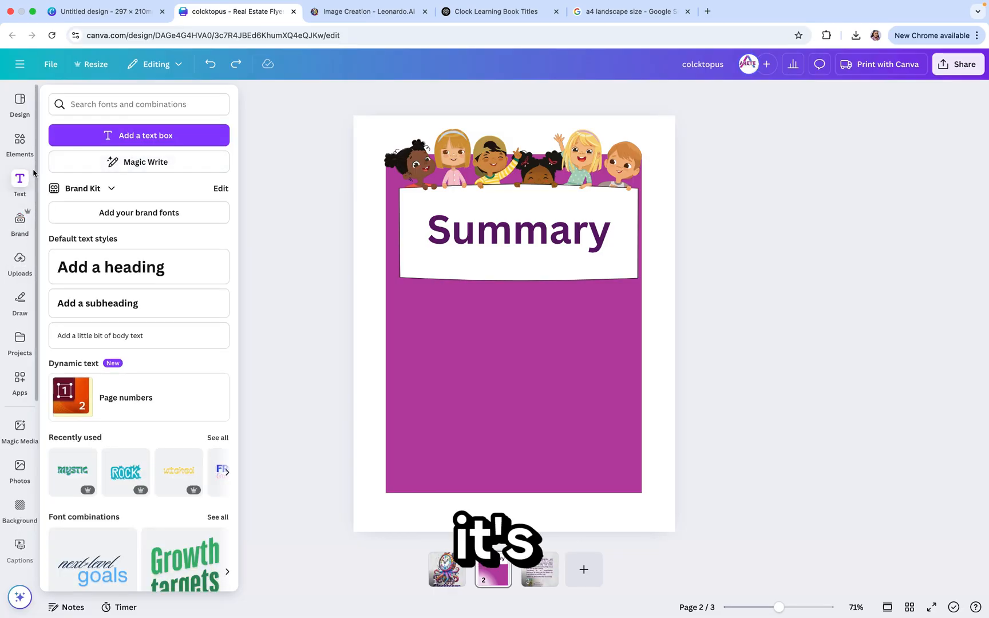
click(110, 304)
right_click(463, 321)
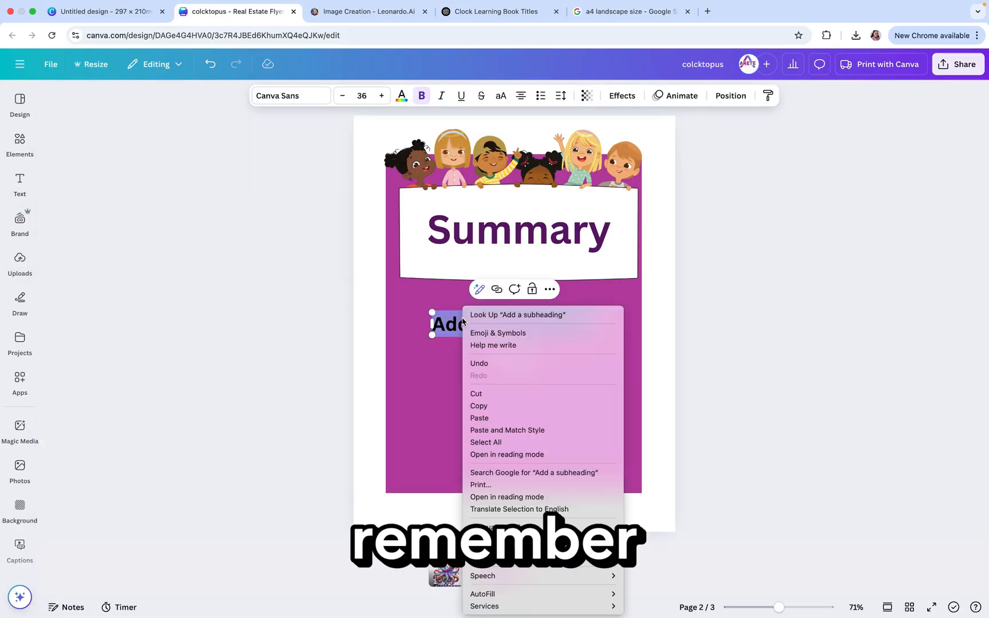
click(504, 418)
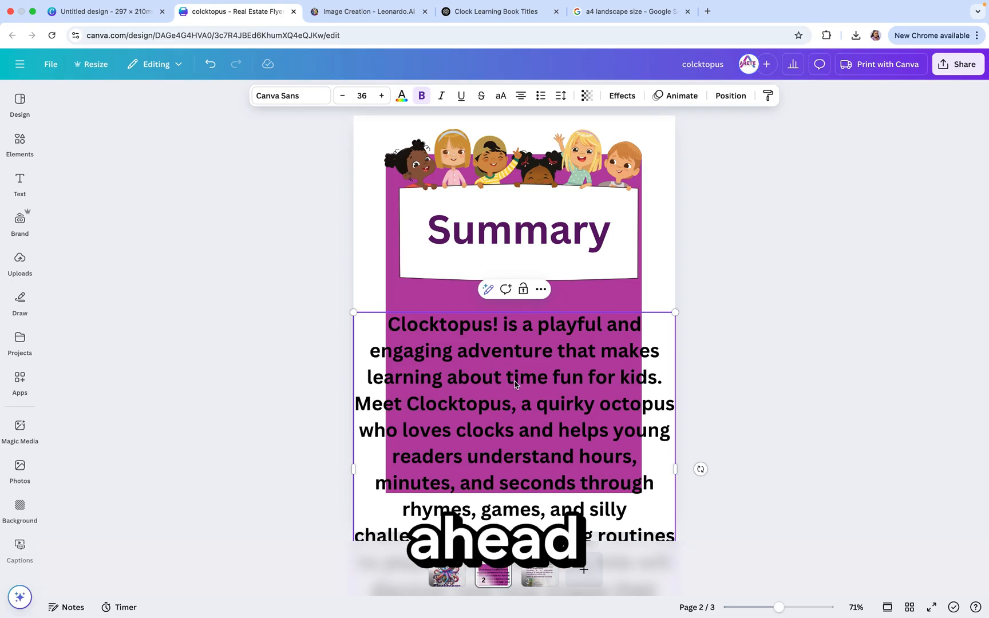
Step: Scale the summary text to a font size of about 23.8 and centre it within the purple area below the banner
drag(353, 312, 427, 385)
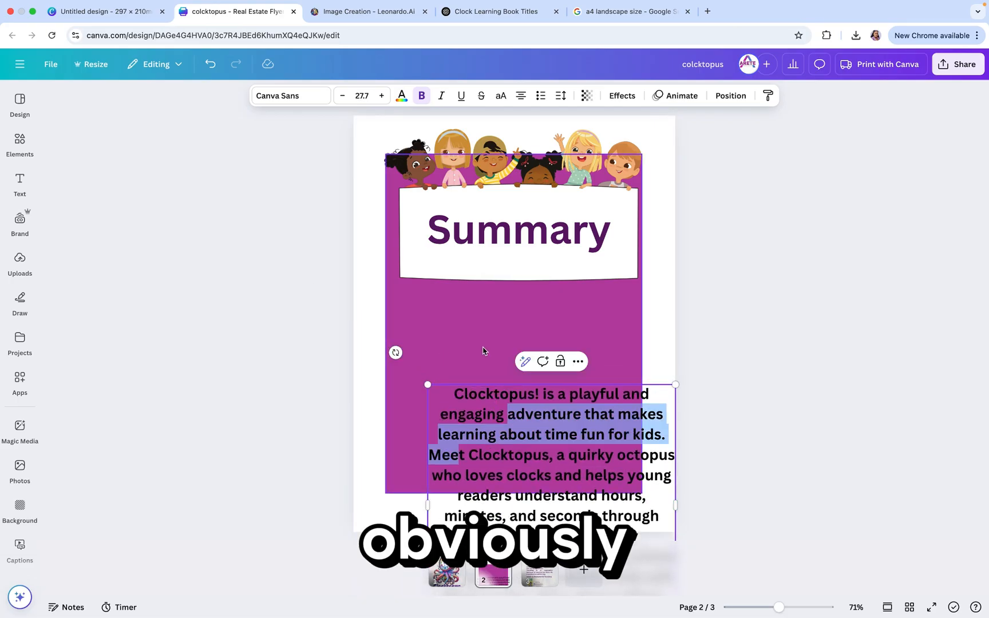
click(329, 370)
drag(500, 435, 456, 336)
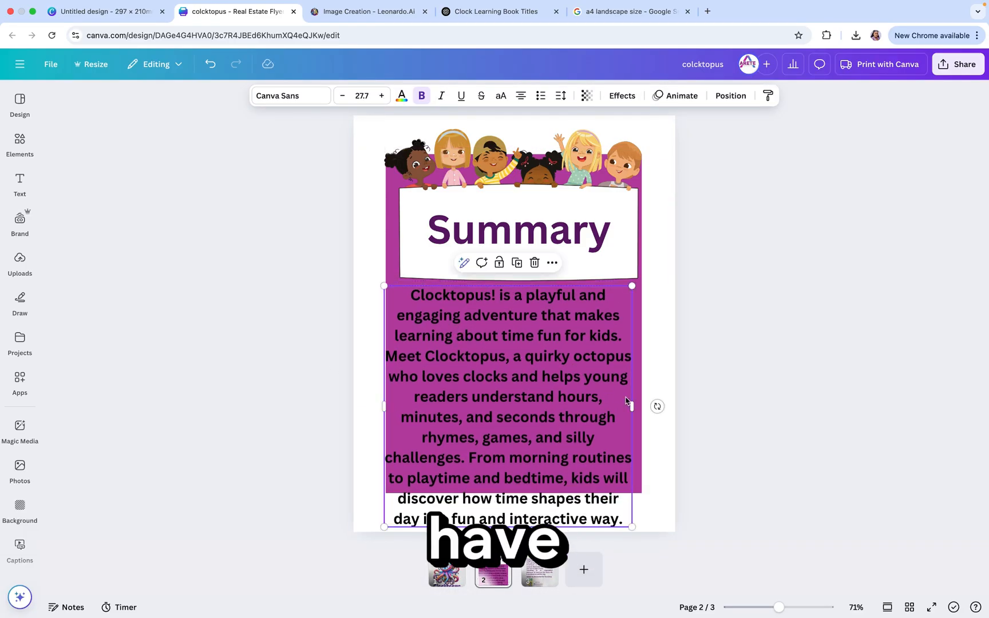
mouse_move(633, 407)
mouse_down()
mouse_move(653, 407)
mouse_move(643, 406)
mouse_up()
drag(643, 526, 607, 492)
drag(607, 389, 637, 389)
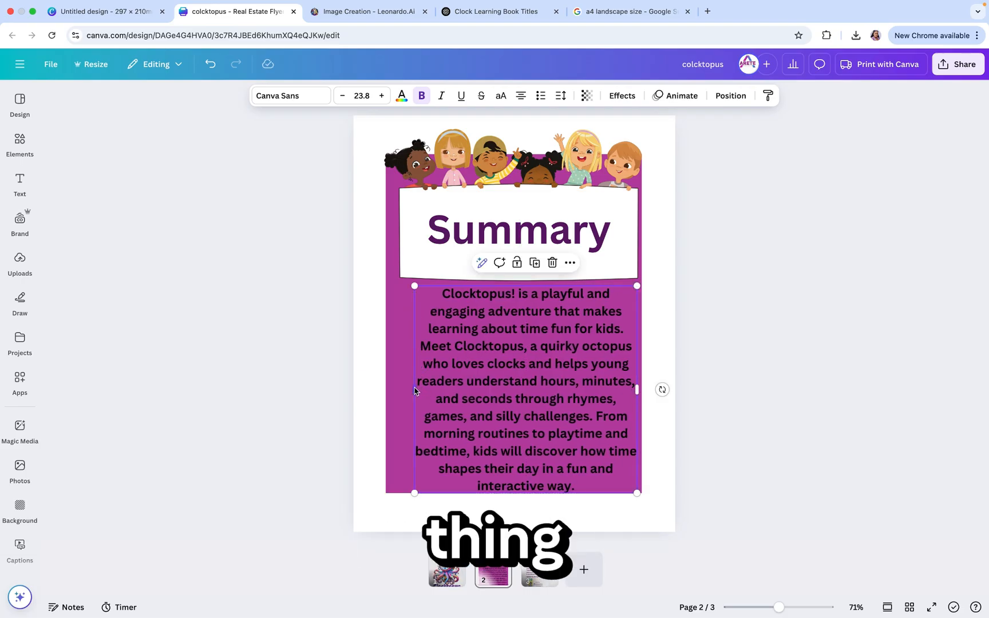
drag(410, 390, 398, 390)
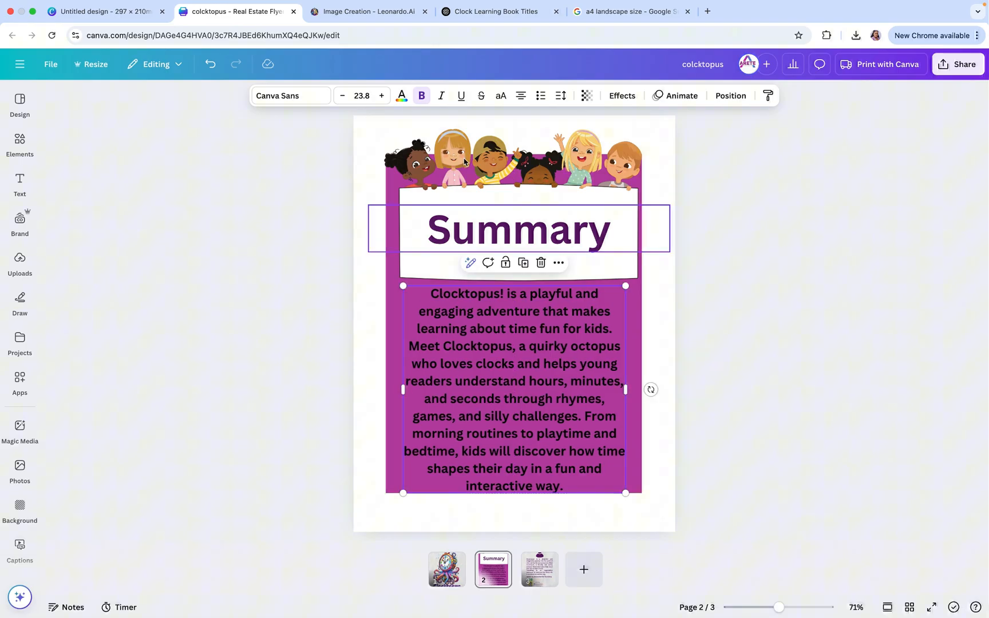
Step: Justify the summary text and start a new paragraph at "Meet Clocktopus", separated by a blank line
click(521, 97)
click(520, 98)
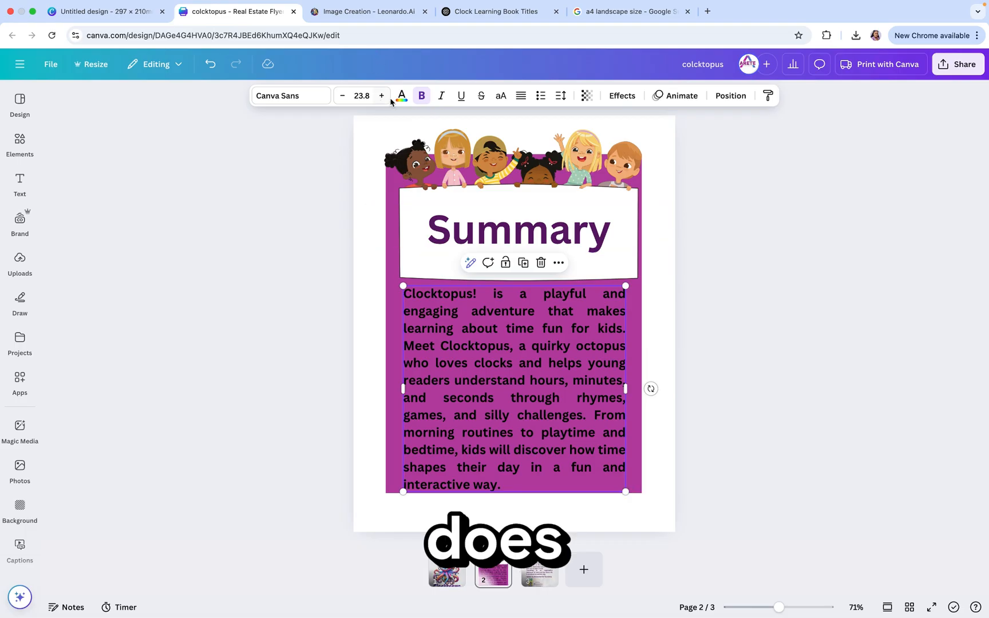
click(622, 332)
key(Return)
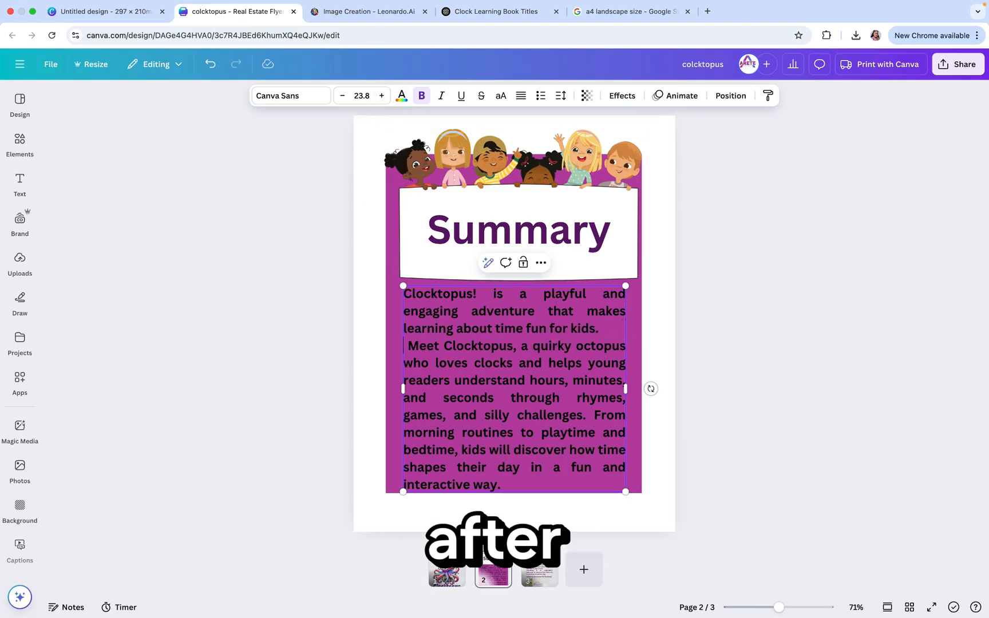
key(Delete)
key(Return)
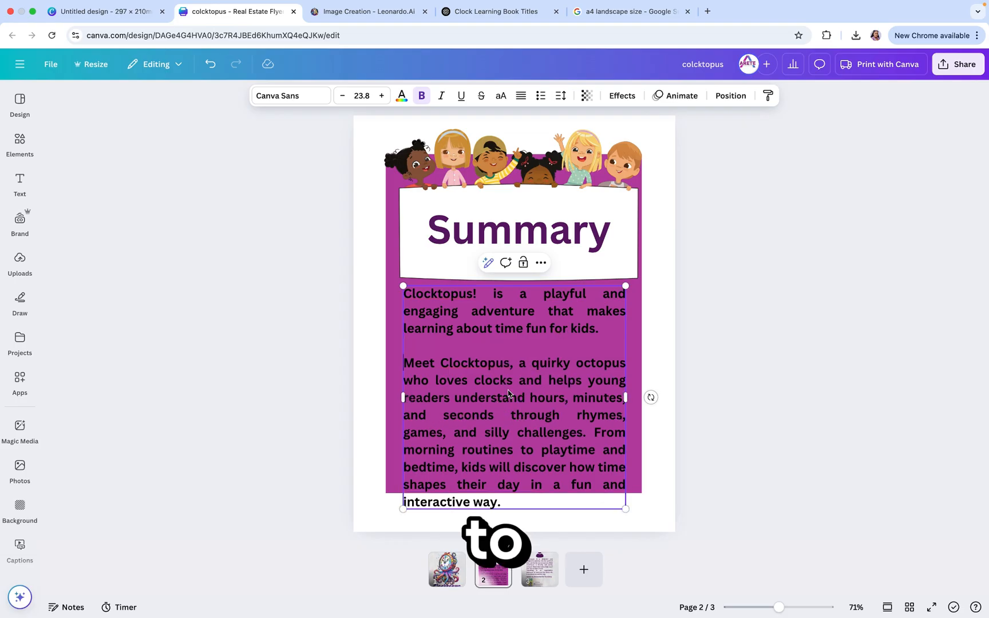
Step: Try a line spacing of 0.71 on the "Meet Clocktopus" paragraph, and undo it
click(561, 96)
drag(539, 179, 513, 180)
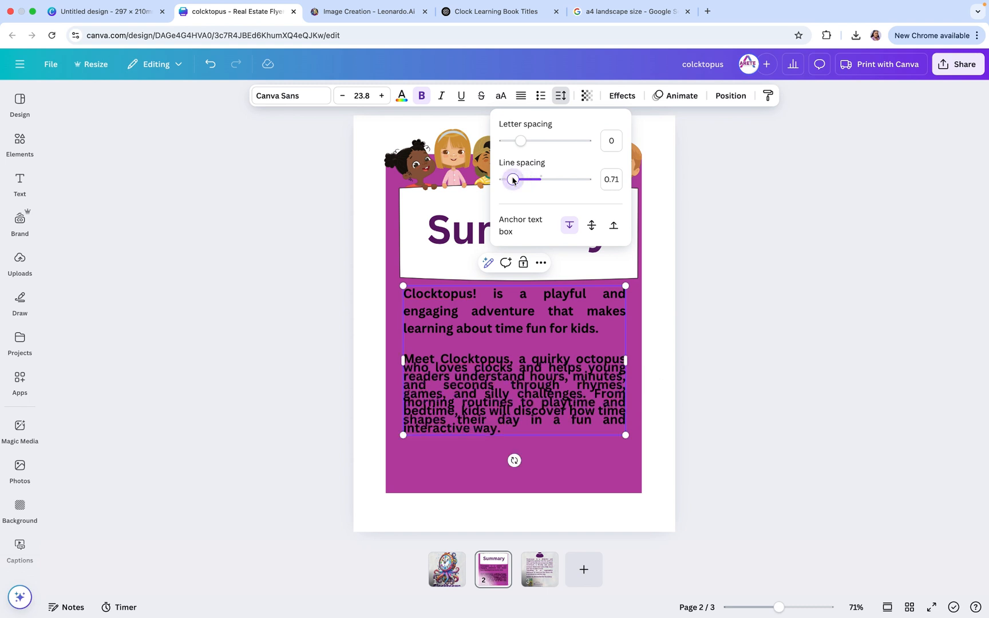
click(210, 64)
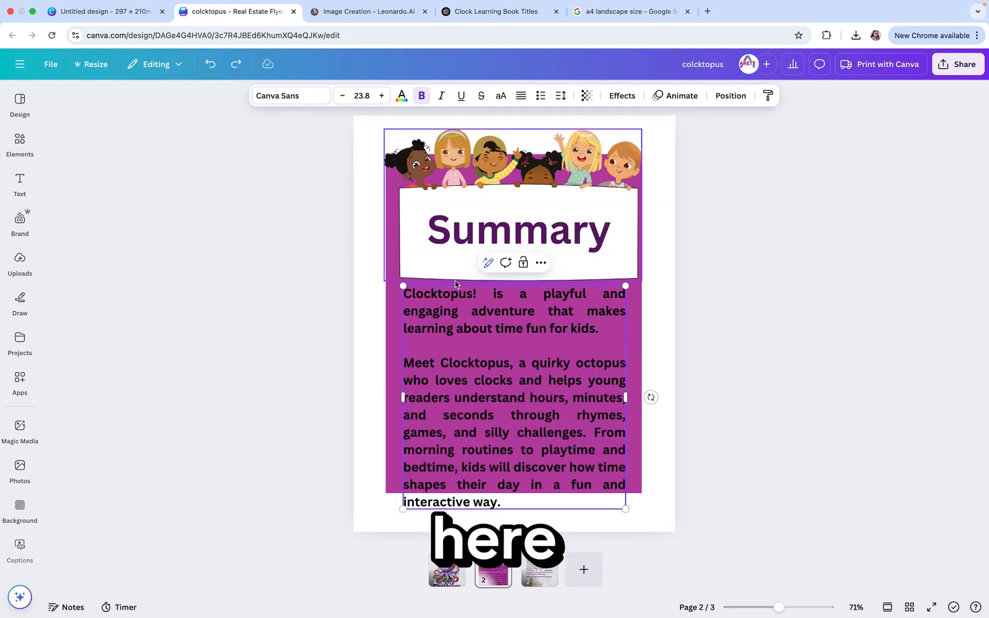
Step: Reduce the line spacing of the blank line between the two summary paragraphs to 0.66
click(559, 95)
drag(527, 179, 510, 180)
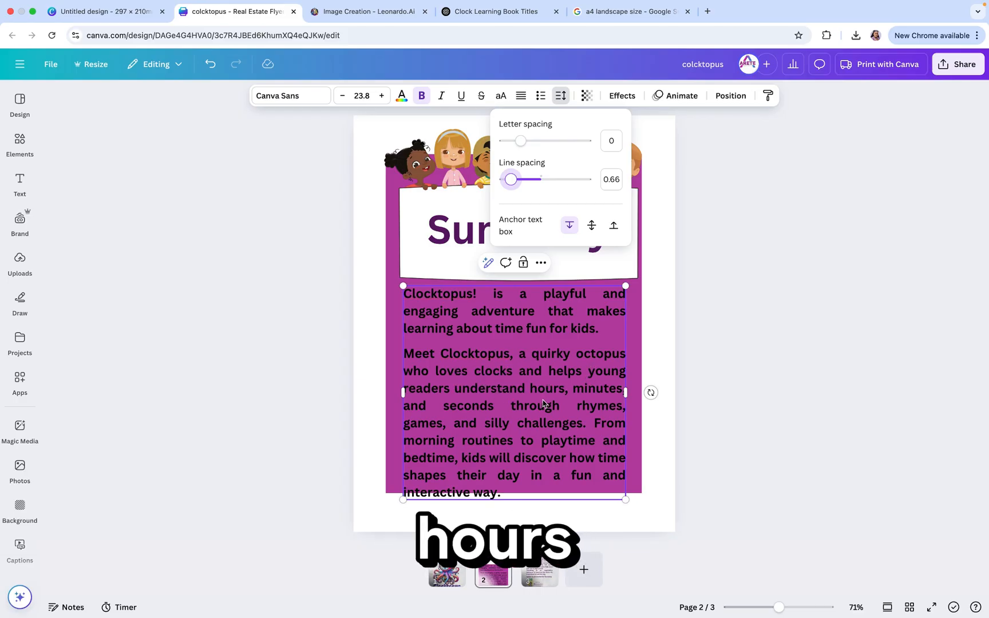
Step: Try cutting "From morning routines to playtime and bedtime," out of the summary, and undo the deletion
click(595, 425)
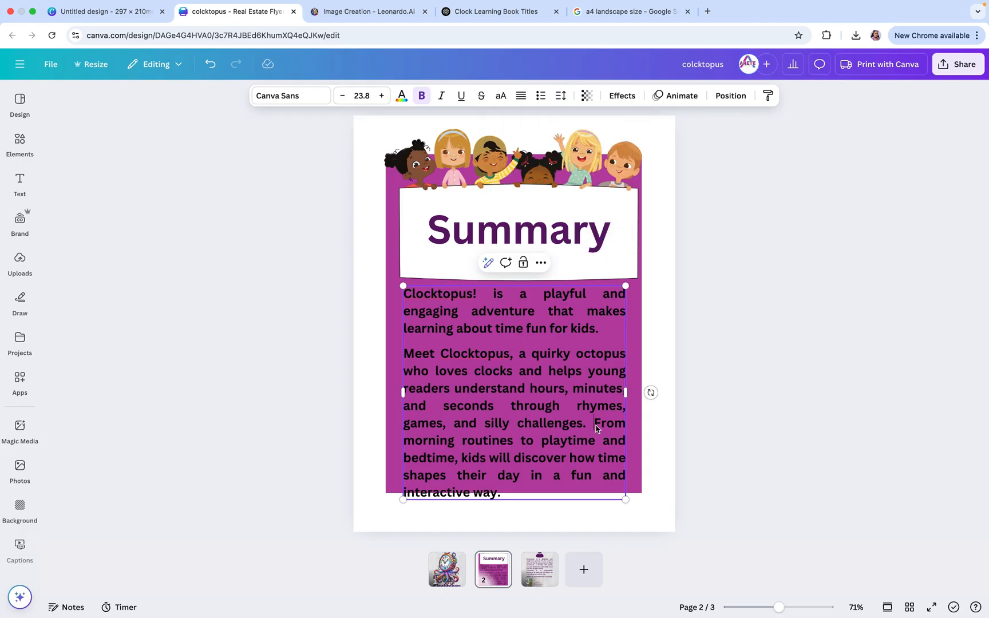
mouse_move(595, 429)
mouse_down()
mouse_move(600, 491)
mouse_move(600, 474)
mouse_move(458, 458)
mouse_up()
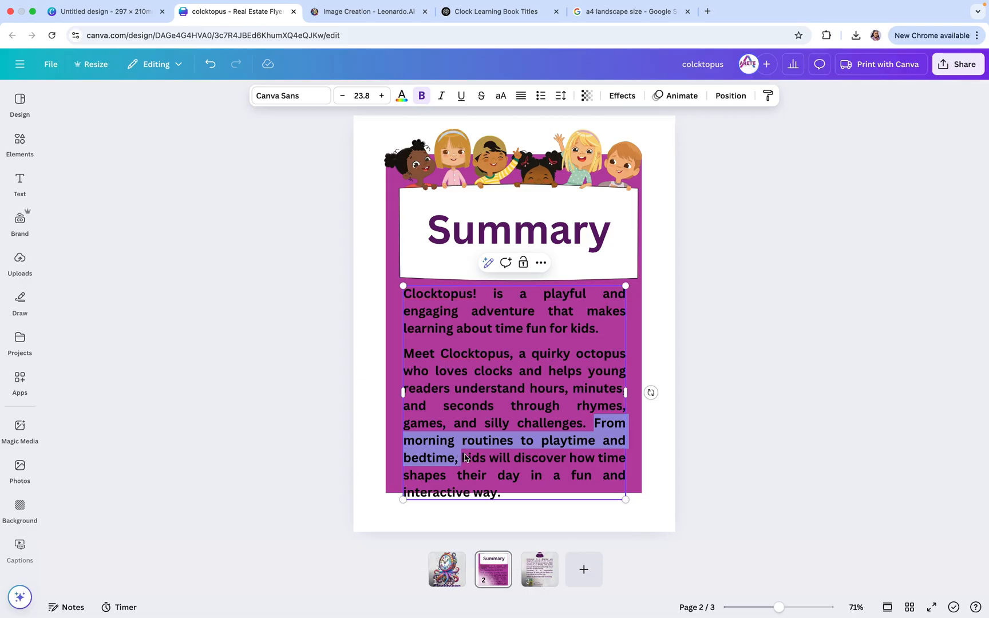
key(BackSpace)
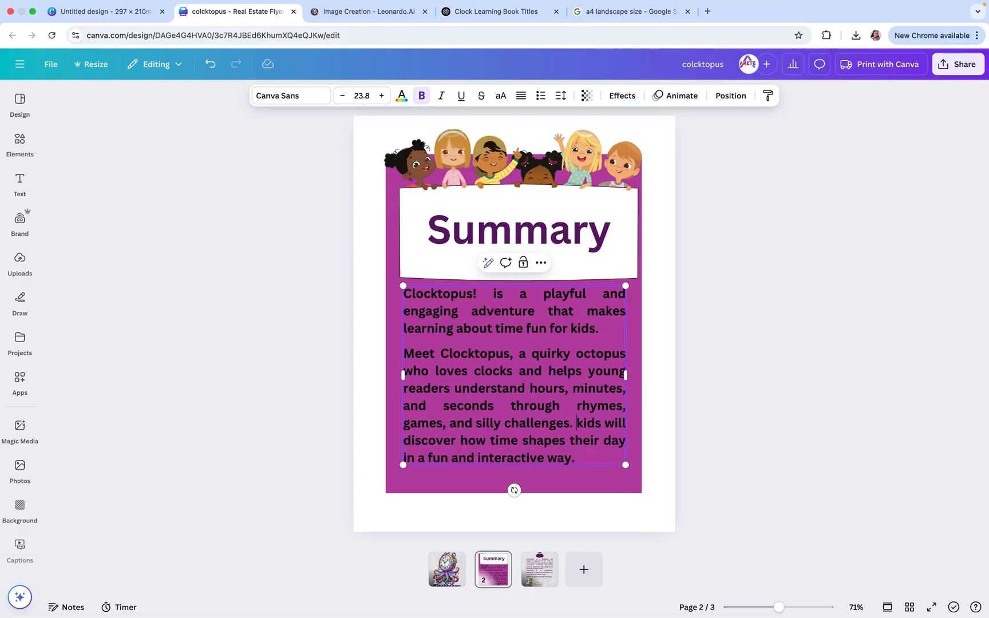
click(210, 64)
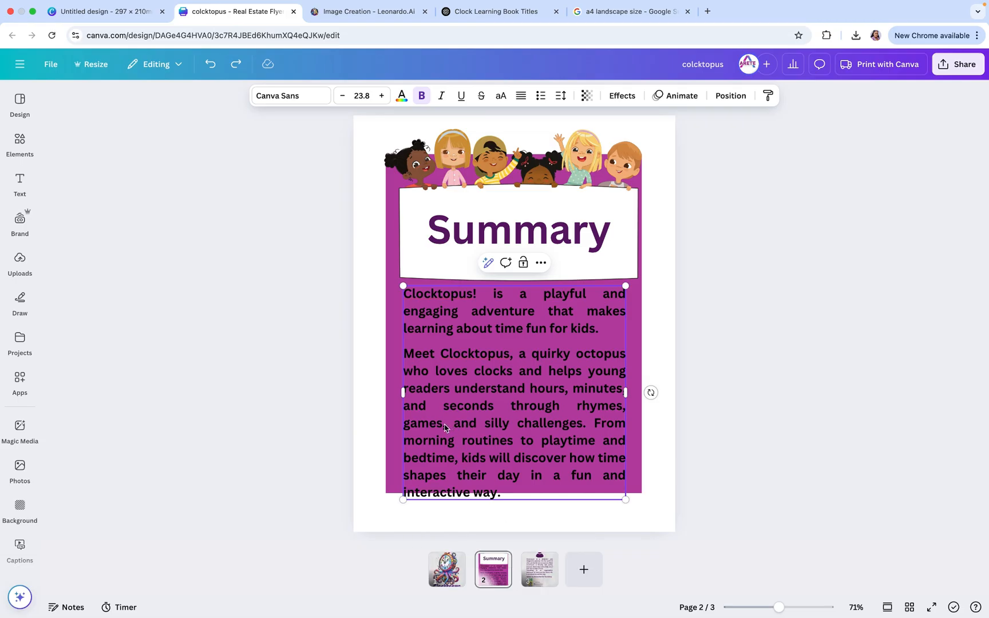
Step: End the sentence with a full stop after "games" and delete ", and silly challenges." from the summary
text(.)
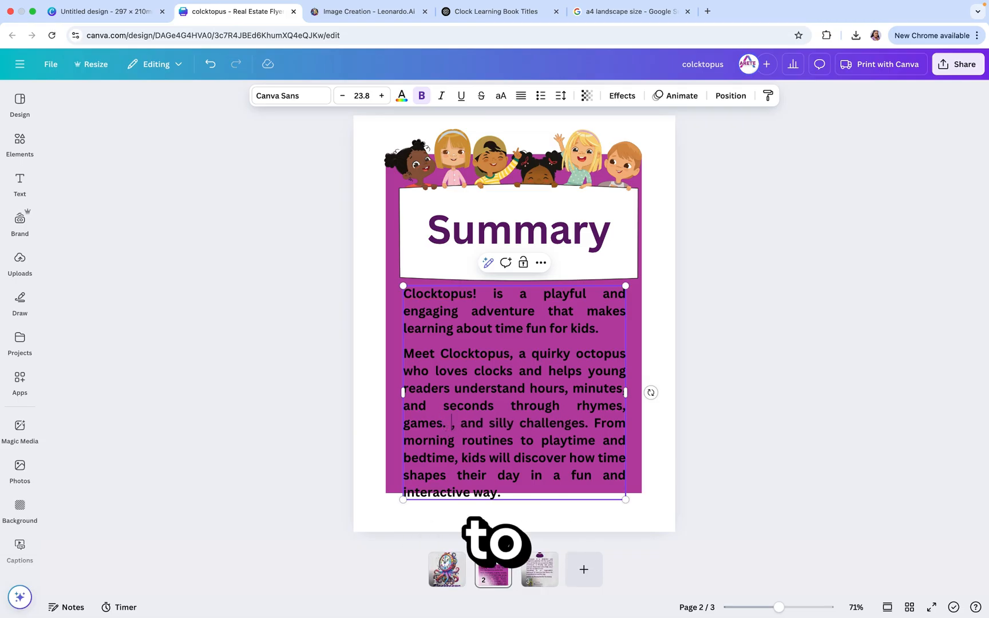
drag(450, 428, 583, 429)
key(BackSpace)
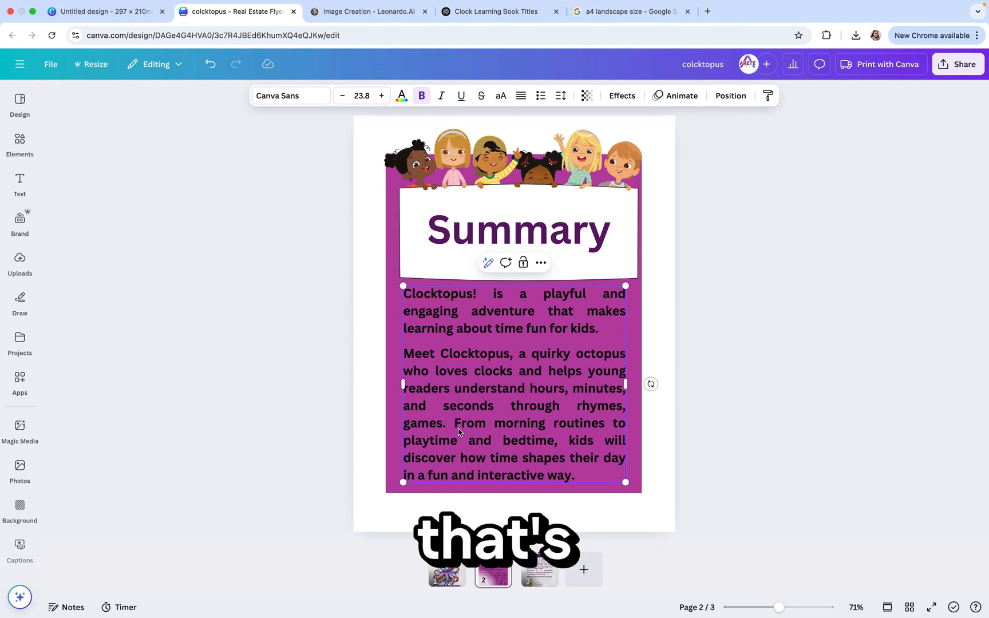
Step: Start a new line before "From morning routines" and extend the purple rectangle down behind the text to a height of about 9.2
key(Return)
click(394, 472)
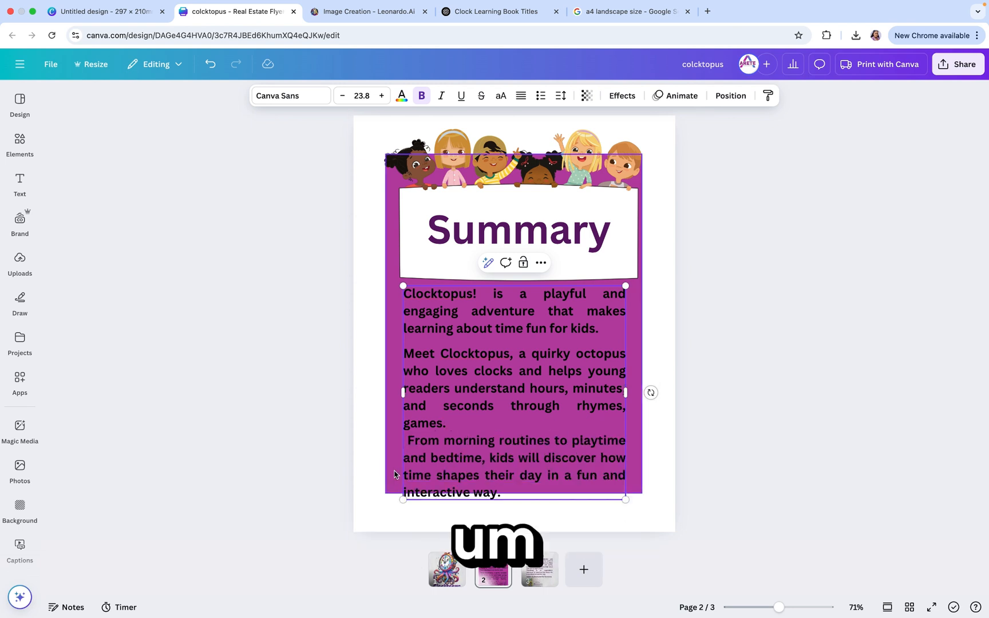
drag(513, 492, 514, 499)
click(289, 506)
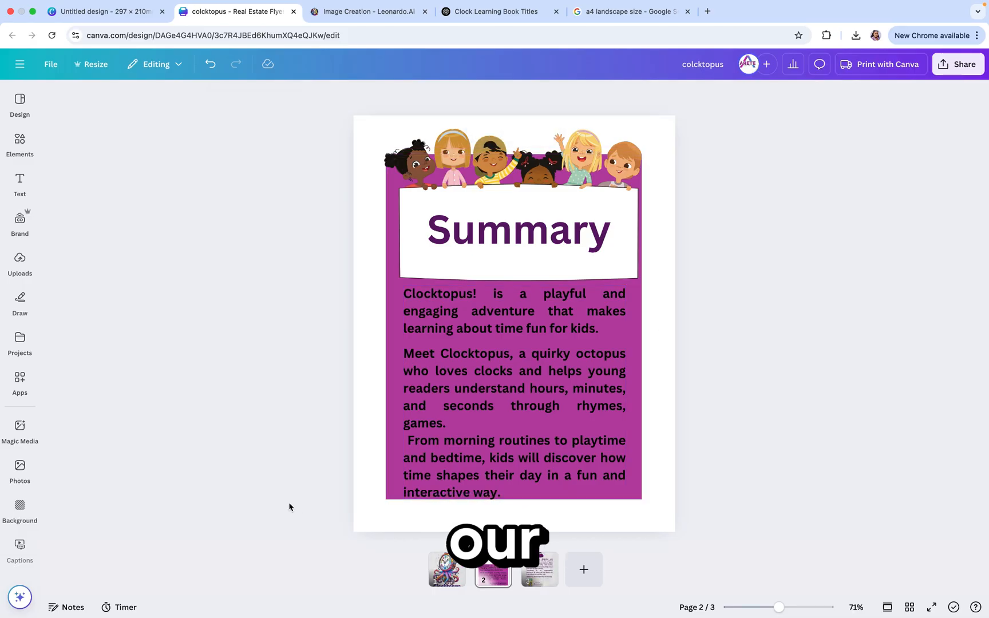
click(575, 493)
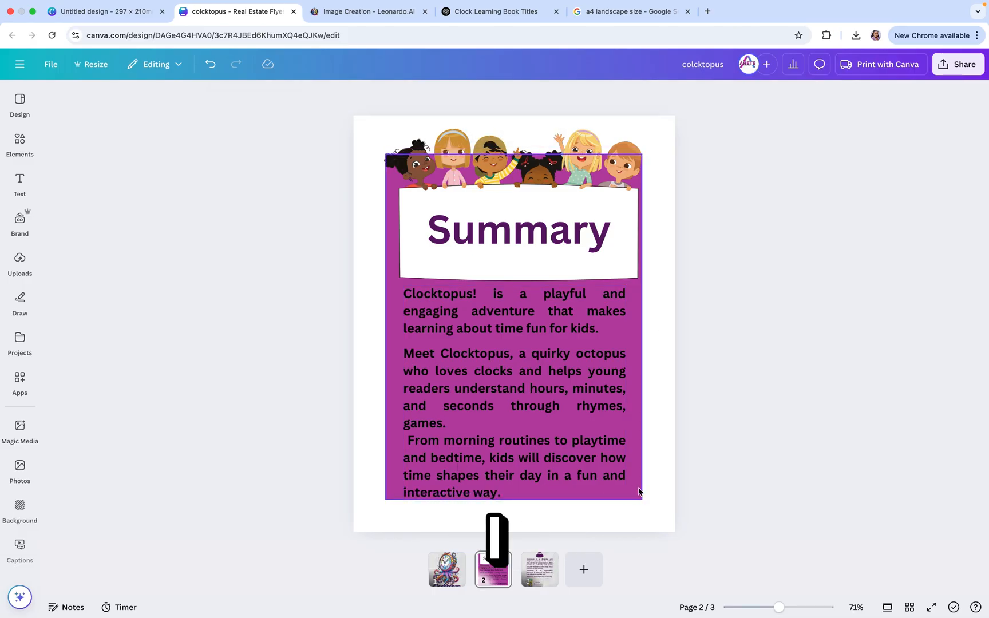
drag(514, 498, 514, 503)
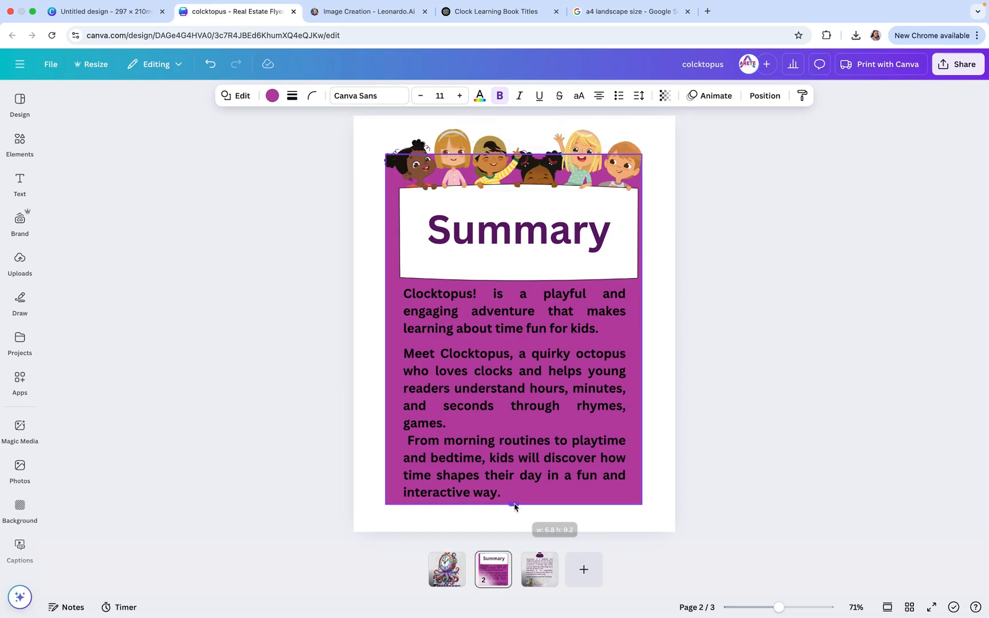
Step: Remove the leading space before "From morning routines" and insert a blank line above that paragraph with line spacing 0.5
click(484, 426)
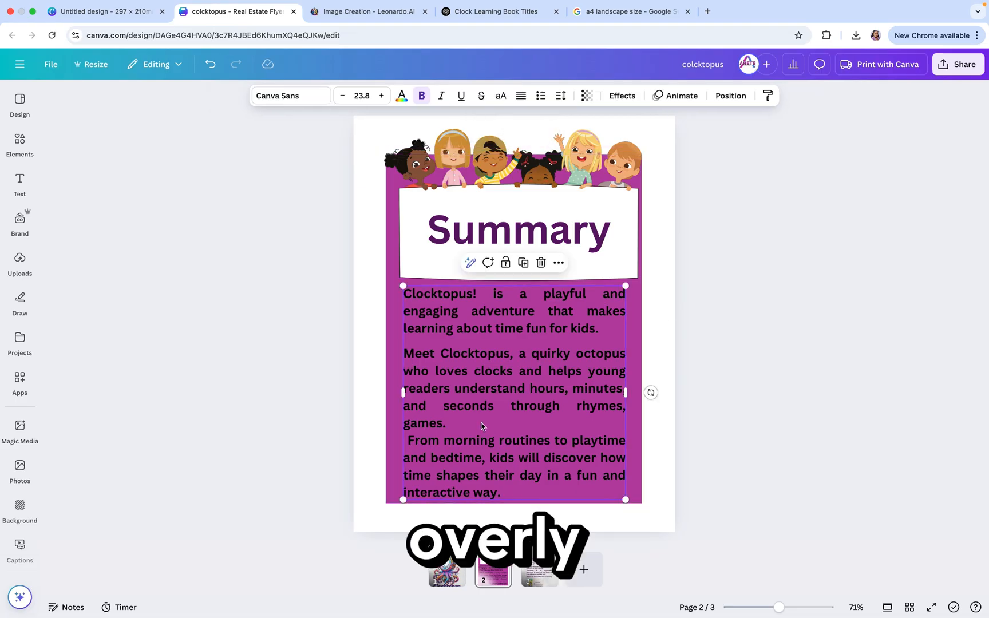
click(409, 444)
key(BackSpace)
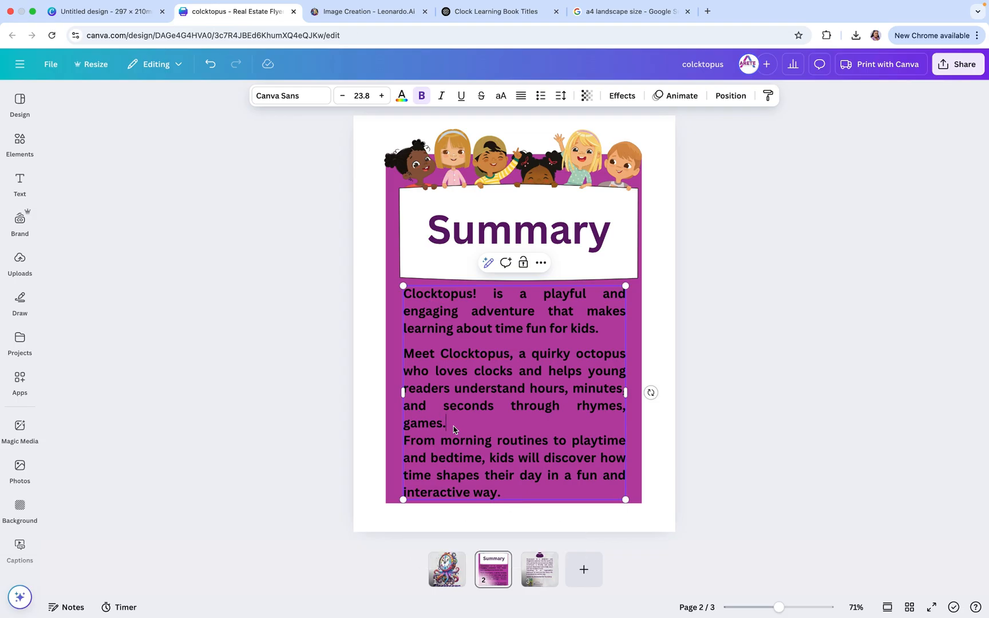
key(Return)
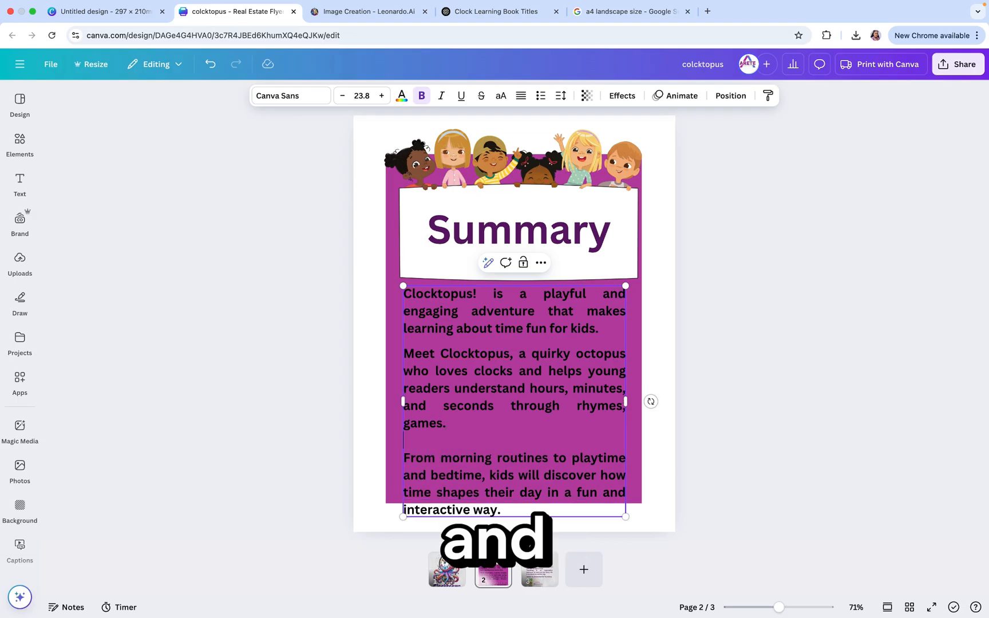
click(561, 97)
drag(509, 180, 503, 181)
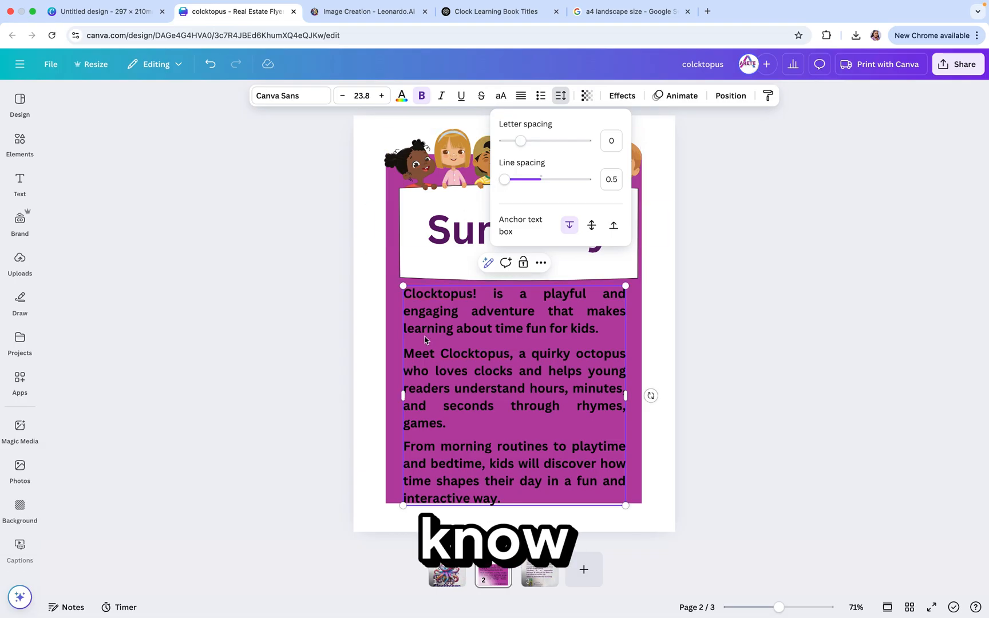
click(321, 323)
Step: Move the summary text block up slightly and delete the purple rectangle behind it
drag(489, 354, 488, 343)
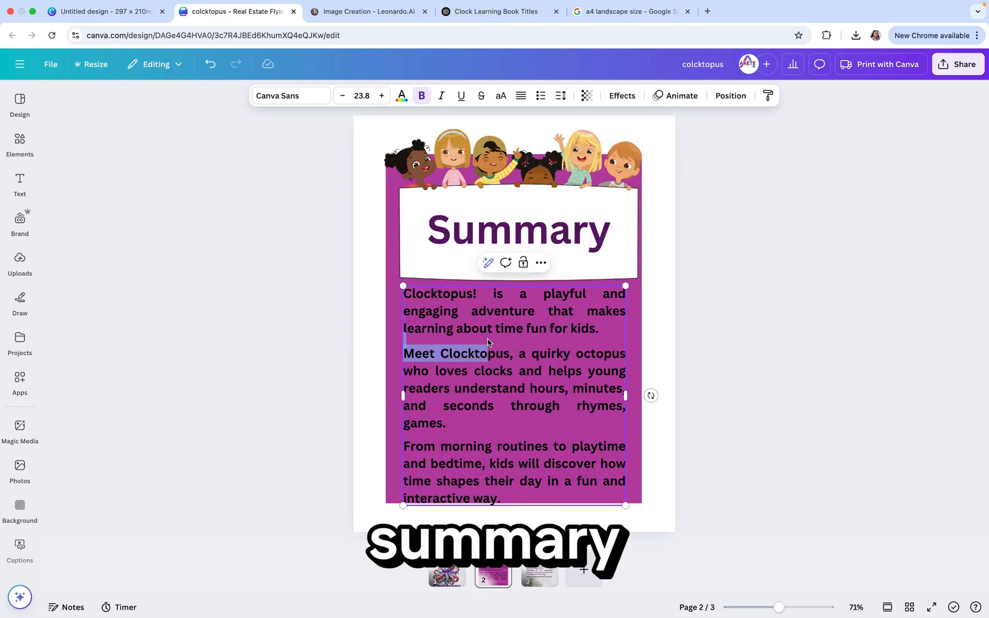
click(252, 284)
drag(553, 405, 554, 389)
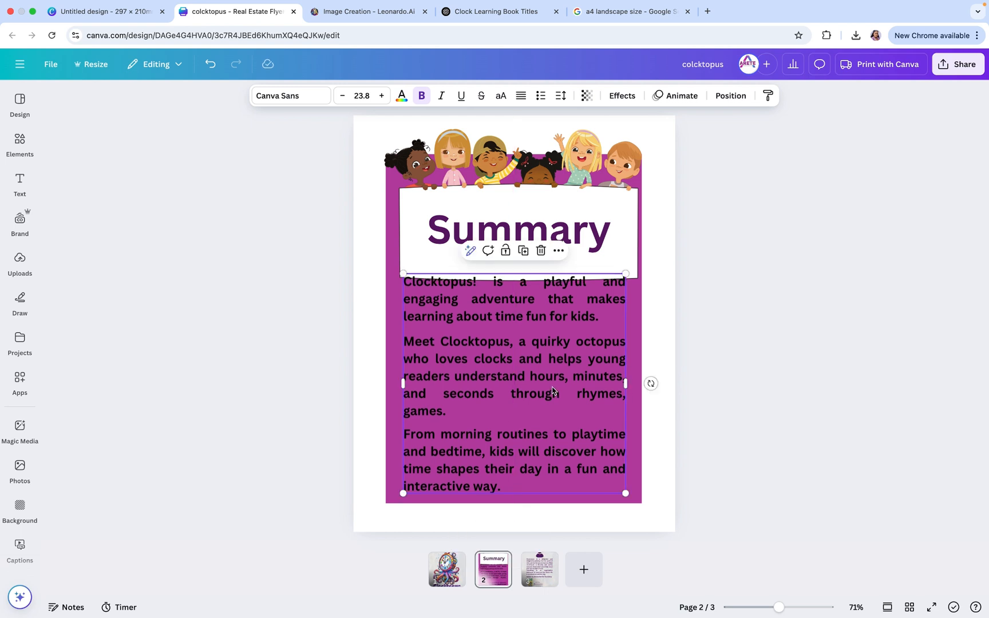
click(637, 321)
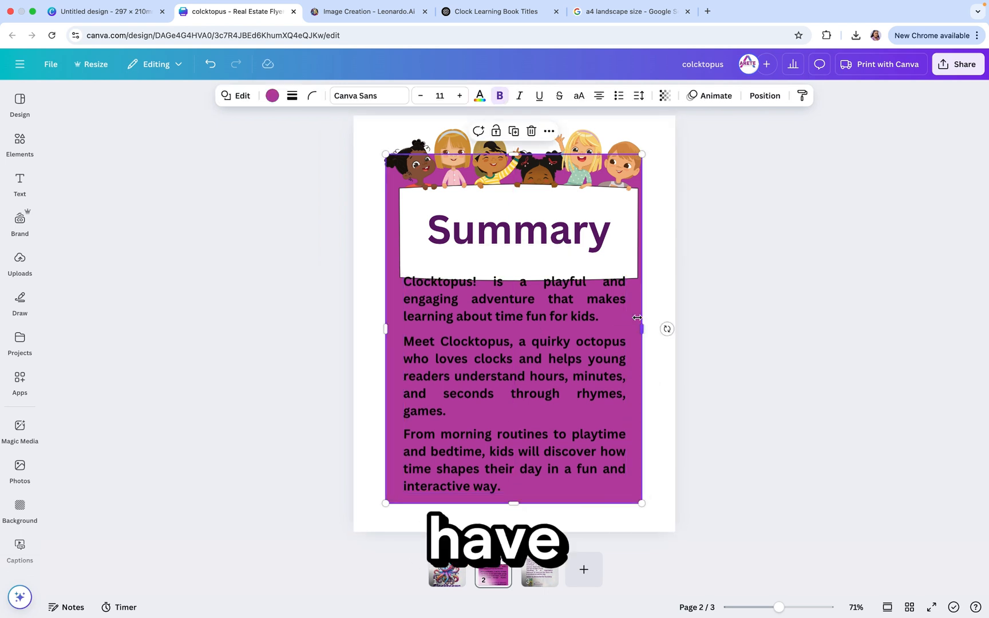
key(Delete)
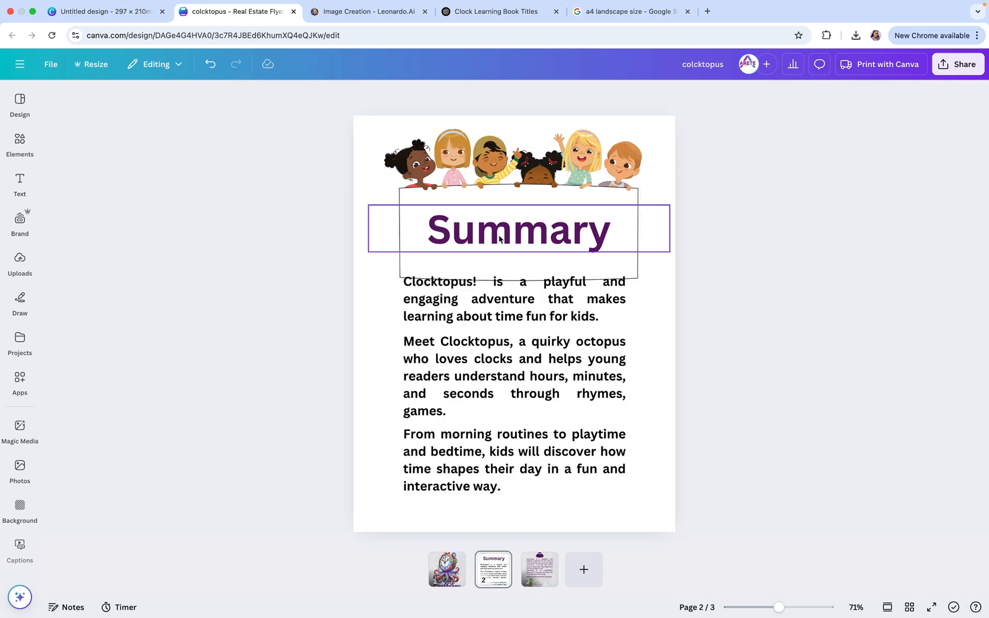
Step: Shrink the children's banner image slightly from two opposite corners and nudge the "Summary" heading within it
click(603, 275)
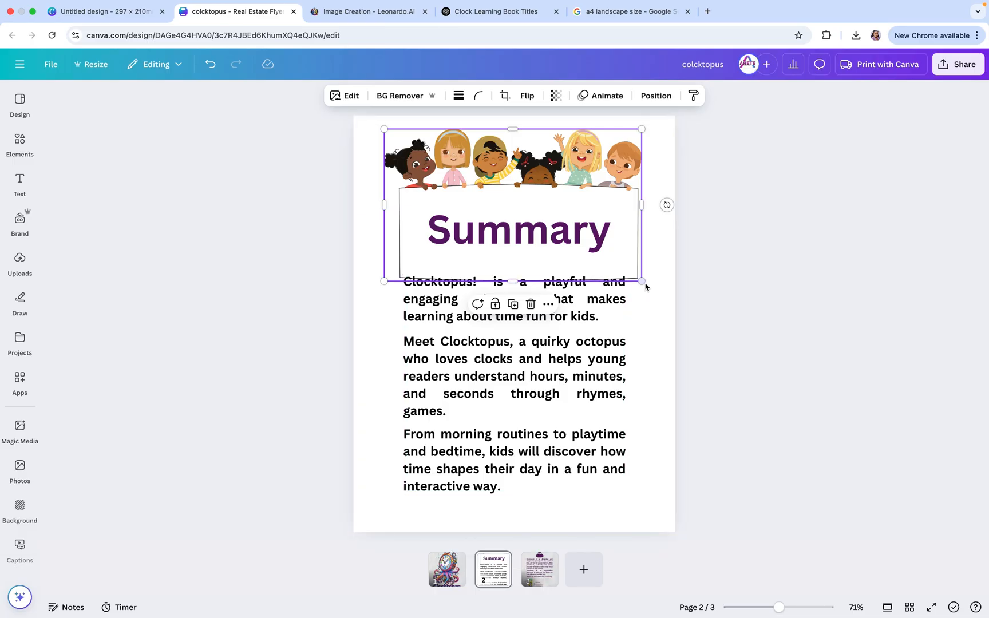
drag(642, 281, 631, 275)
drag(384, 129, 398, 138)
click(438, 234)
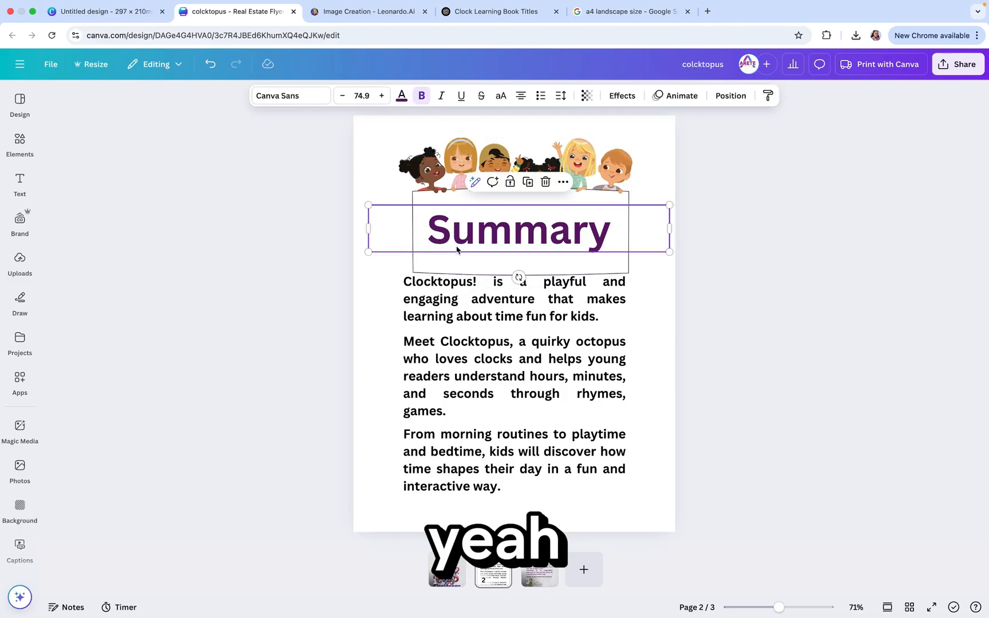
drag(458, 248, 457, 249)
Step: Move the summary text block just below the banner and widen it slightly so it is centred under the sign
click(442, 333)
drag(442, 333, 447, 336)
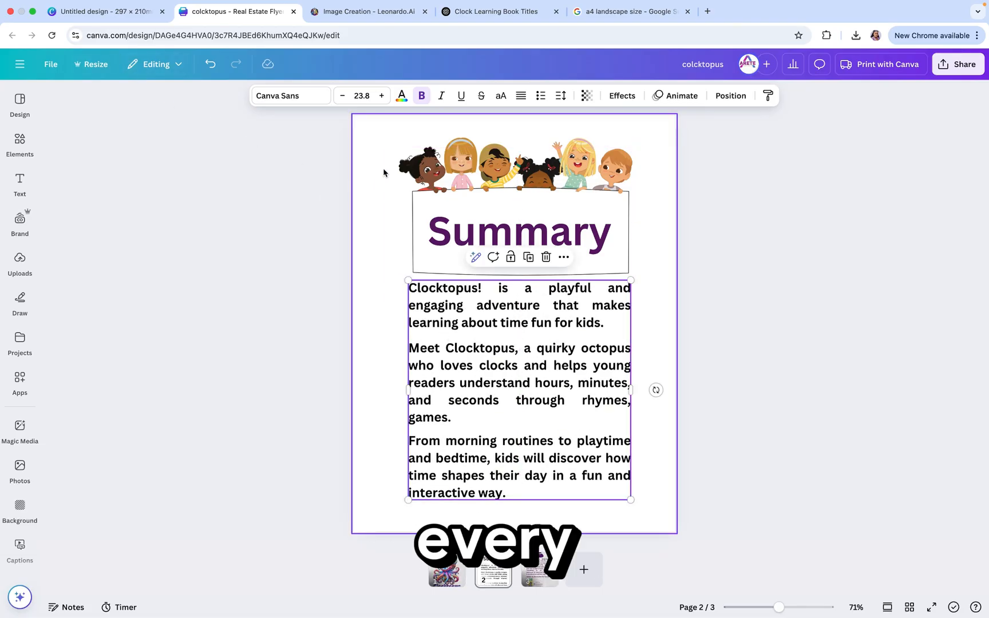
drag(457, 366, 397, 386)
click(719, 448)
drag(498, 408, 503, 406)
click(462, 261)
click(475, 282)
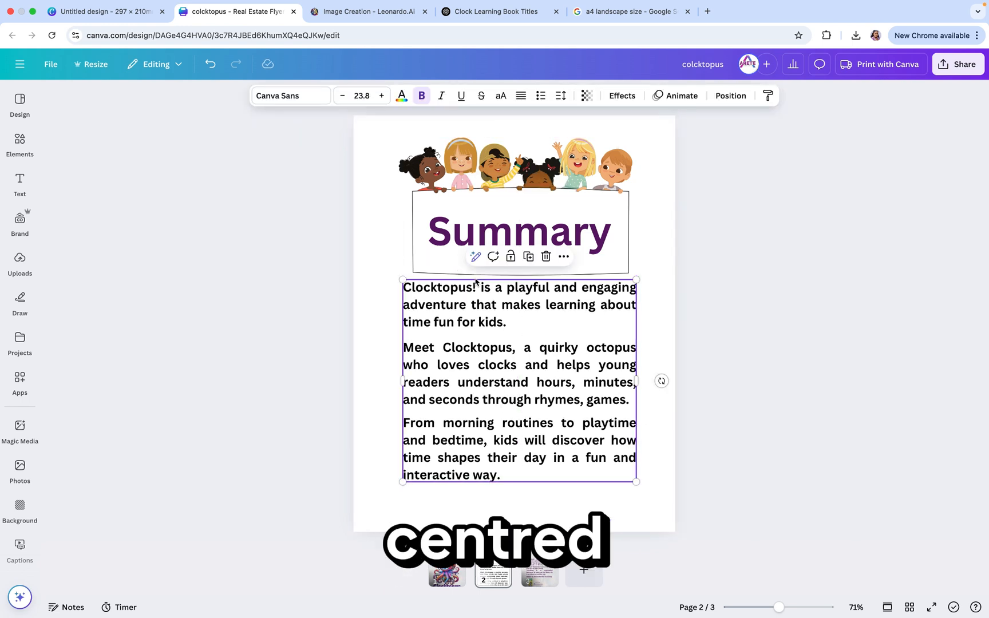
Step: Nudge the children's banner and the "Summary" heading slightly left to centre them on the page
drag(456, 184, 457, 182)
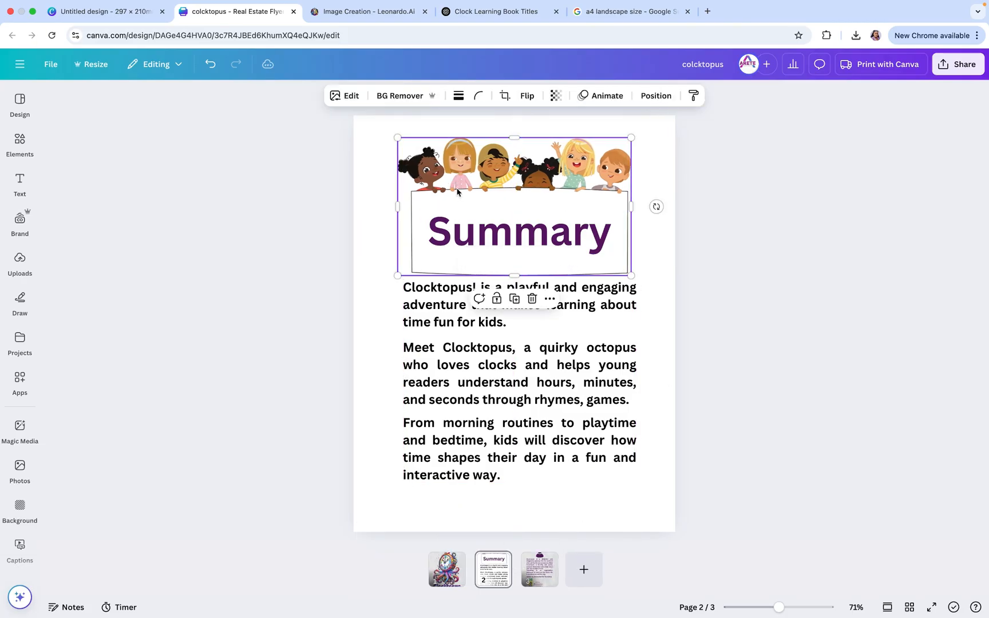
click(480, 226)
drag(482, 243, 478, 243)
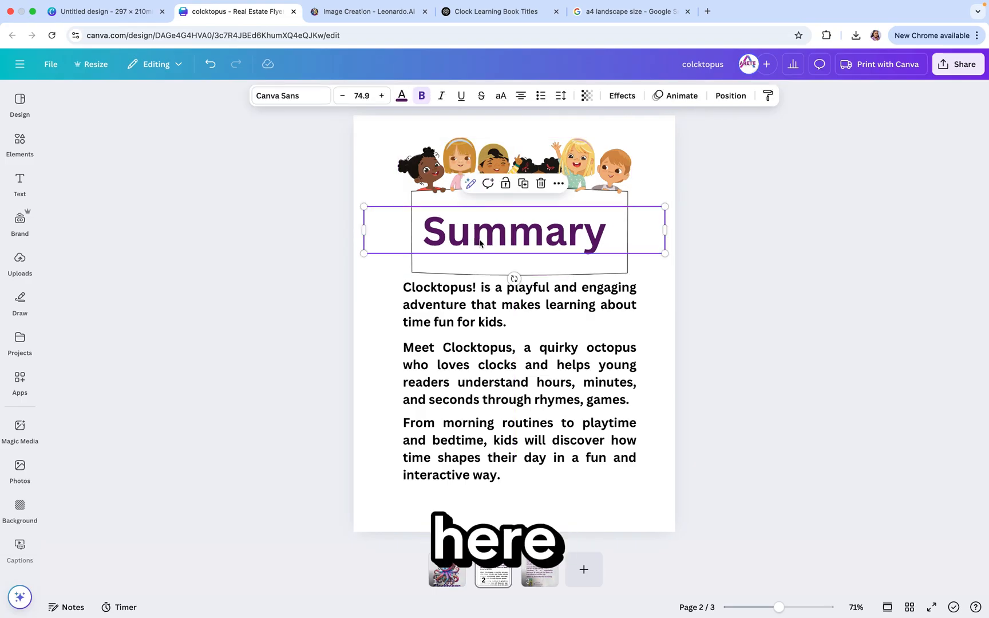
click(293, 287)
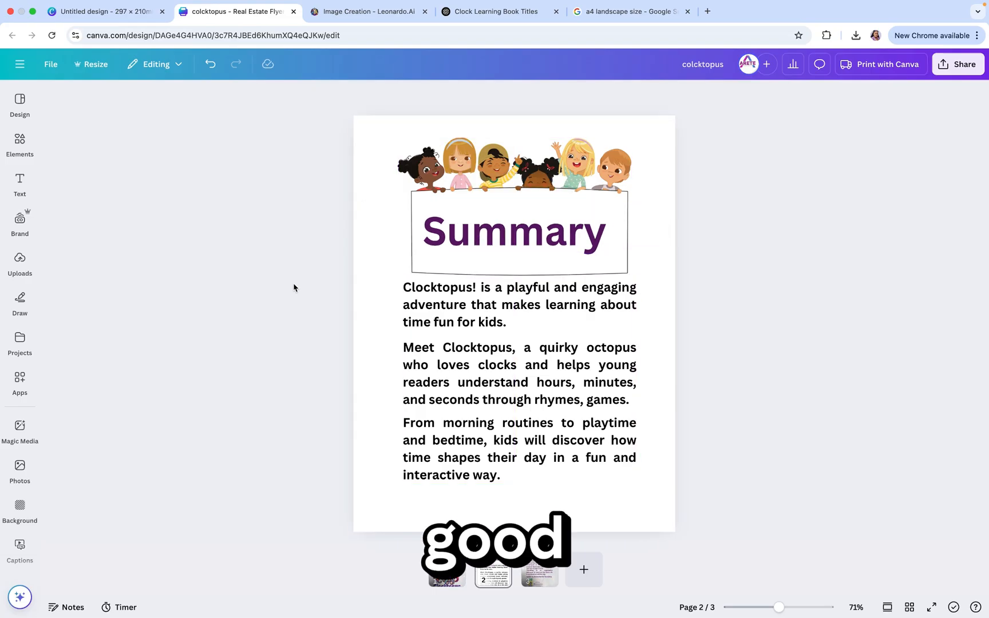
Step: Recolour the summary text with the dark purple document colour used for the heading
click(439, 323)
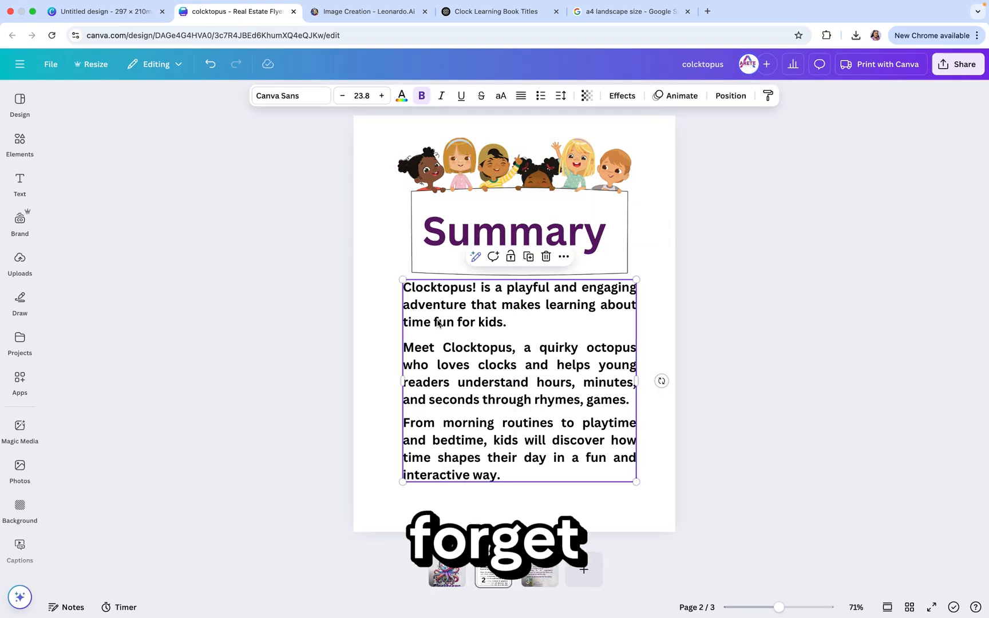
click(401, 96)
click(217, 184)
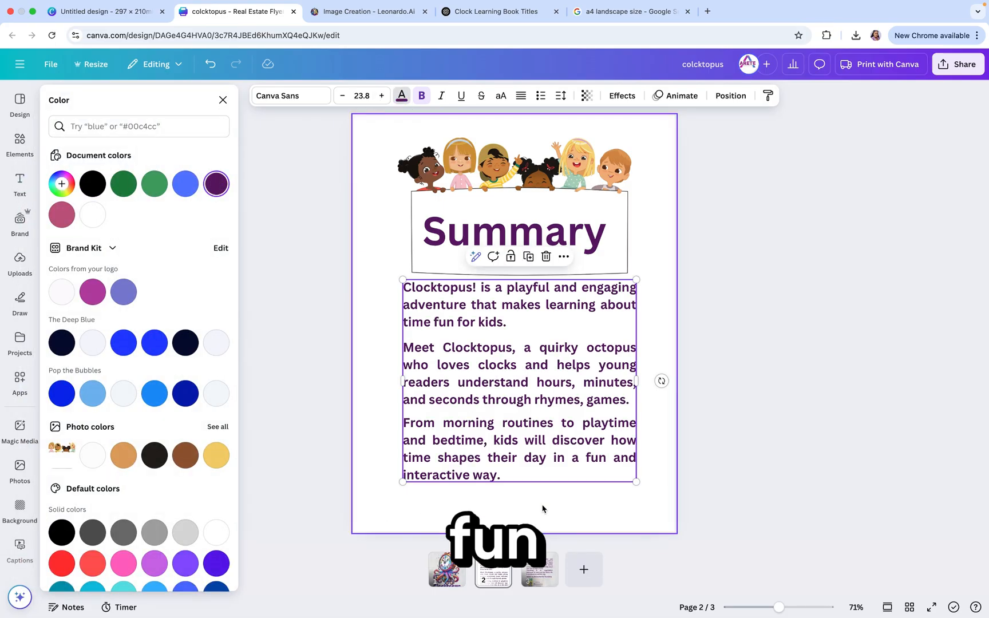
click(355, 393)
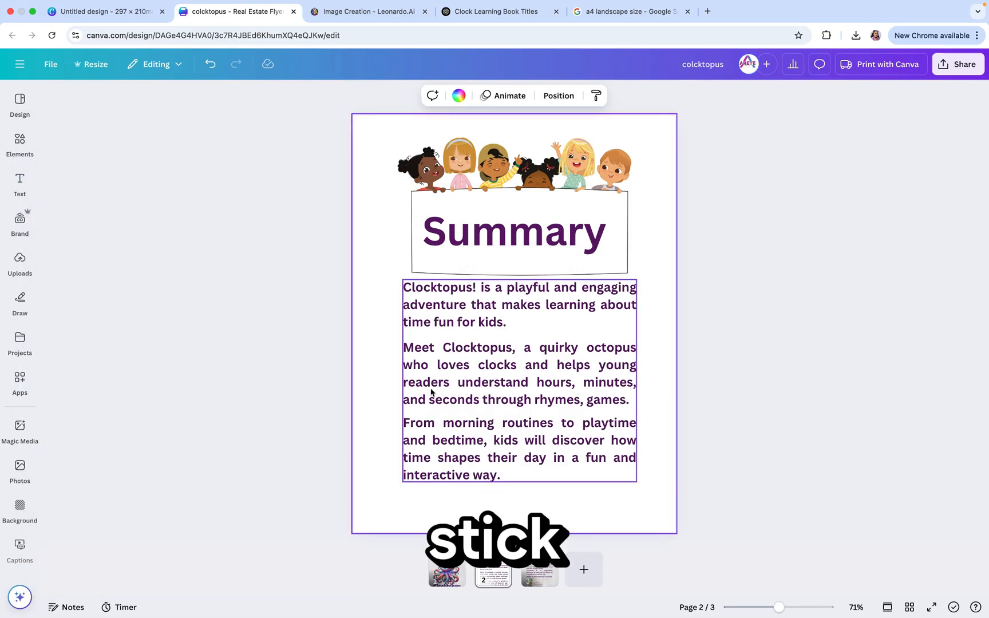
click(448, 372)
click(448, 372)
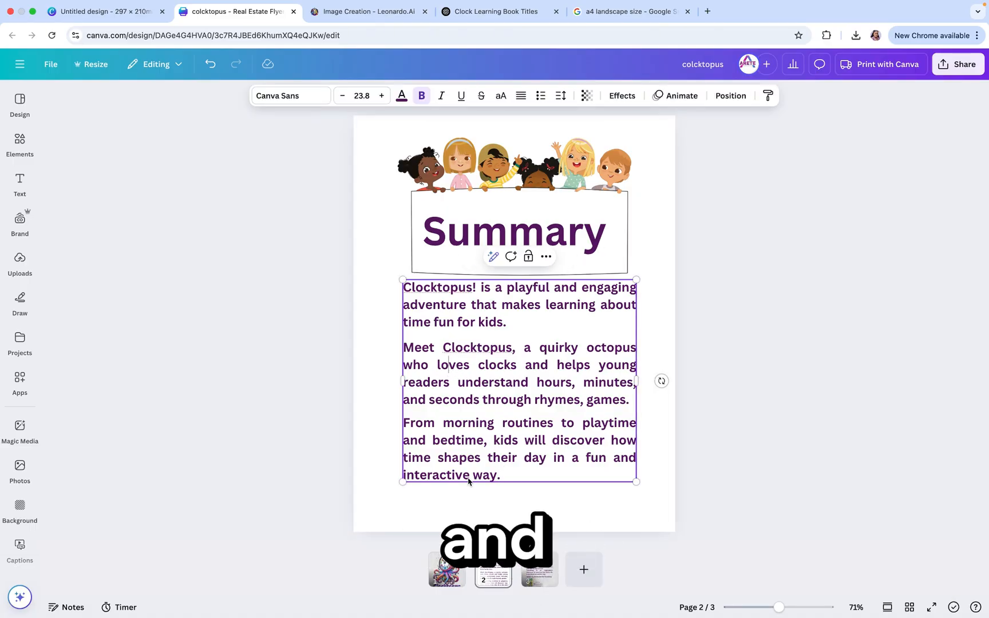
Step: Show all pages in grid view and duplicate the Summary page
mouse_move(918, 607)
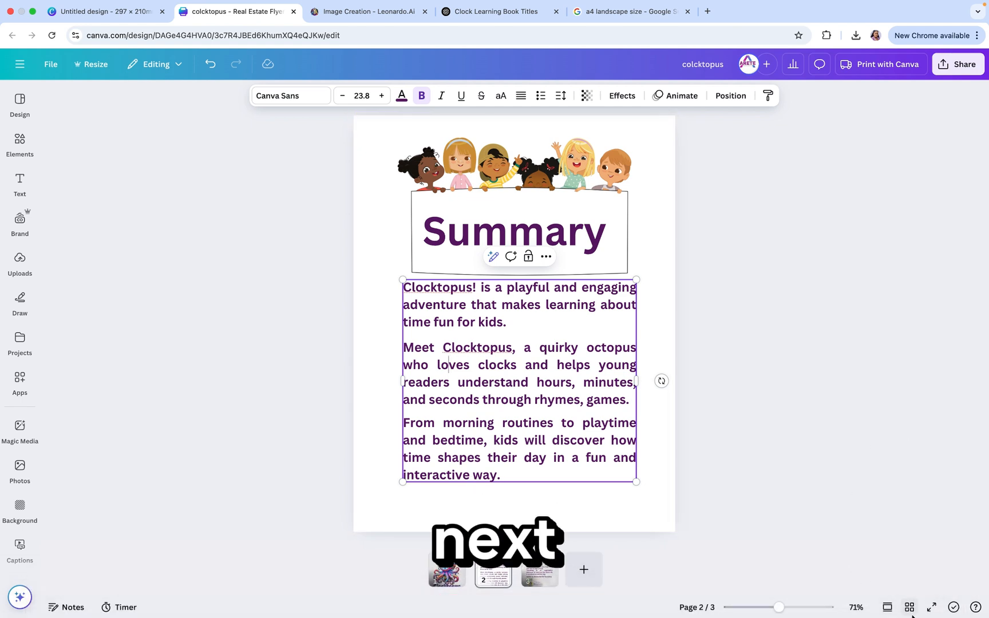
click(909, 607)
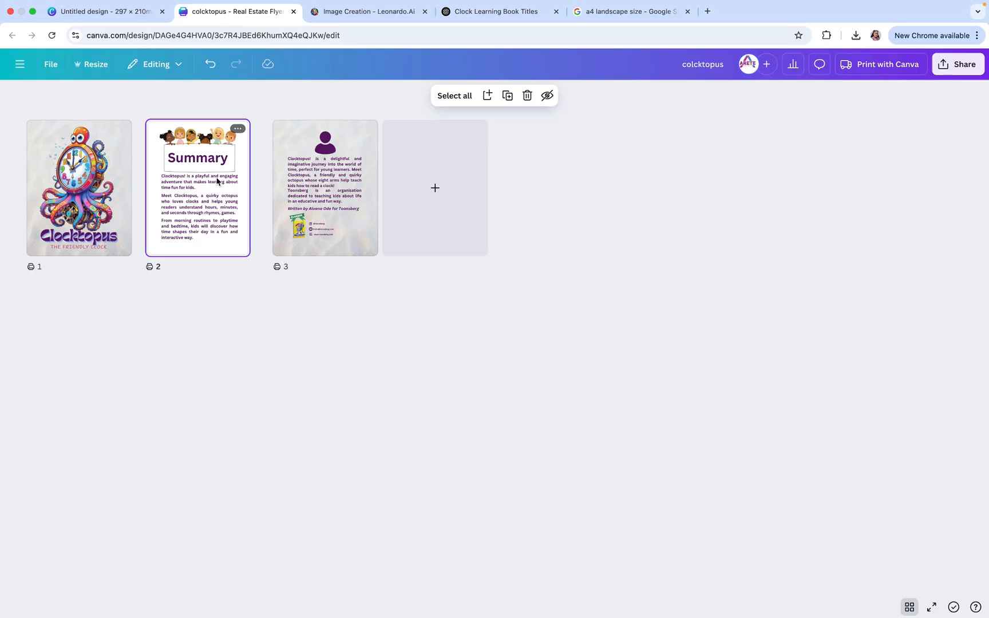
click(238, 129)
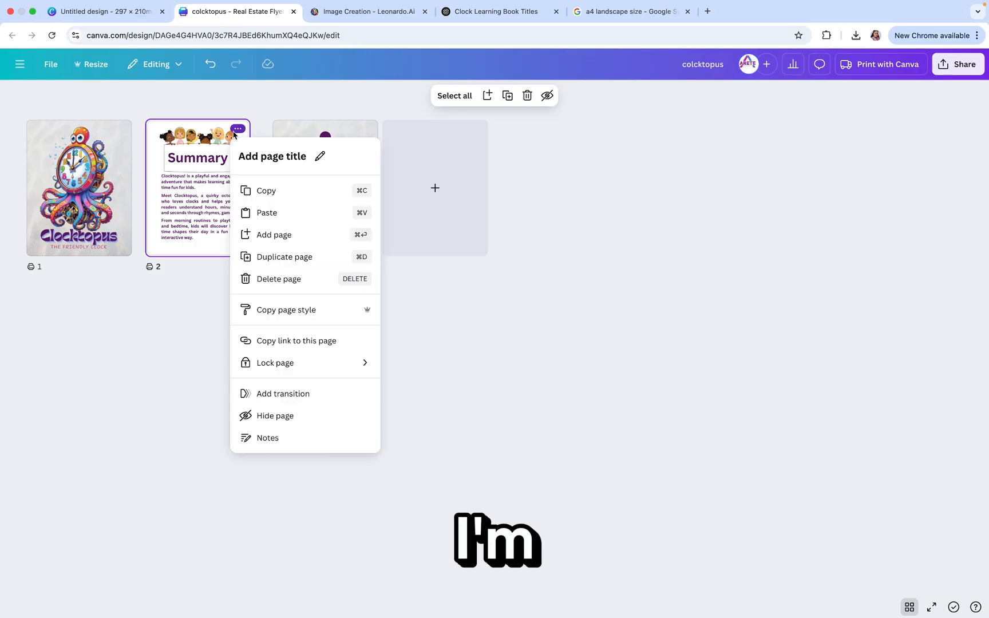
click(275, 257)
Step: Duplicate the copied Summary page once more, and delete that extra copy in the grid view
click(355, 129)
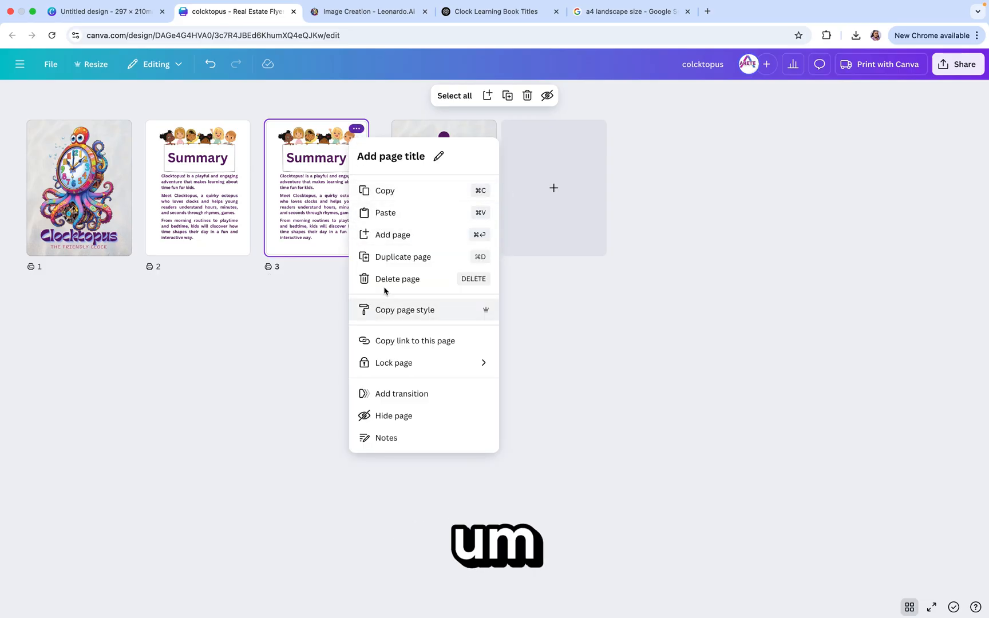
click(385, 265)
double_click(394, 252)
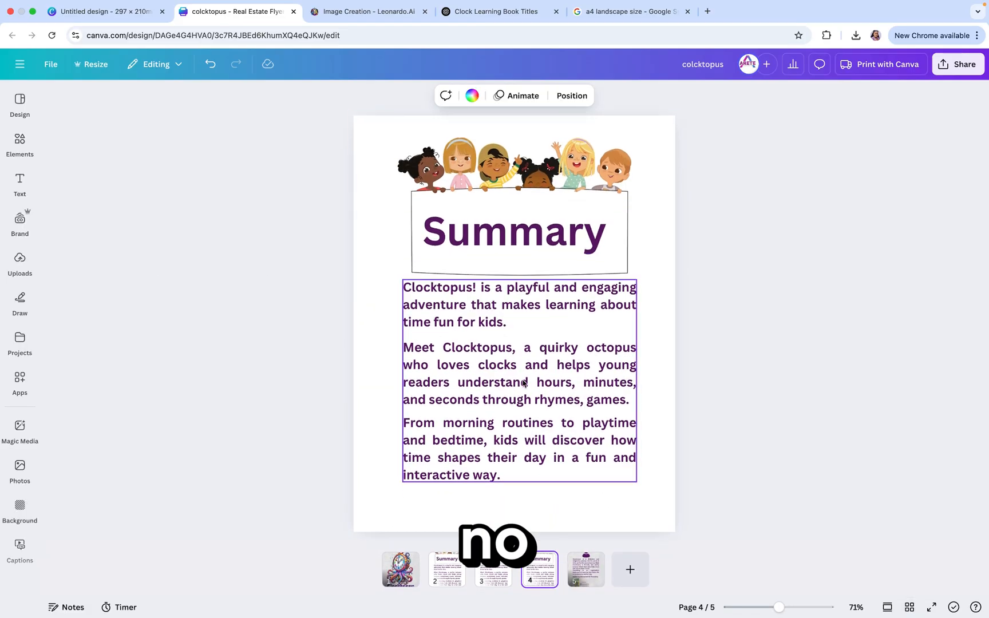
click(908, 607)
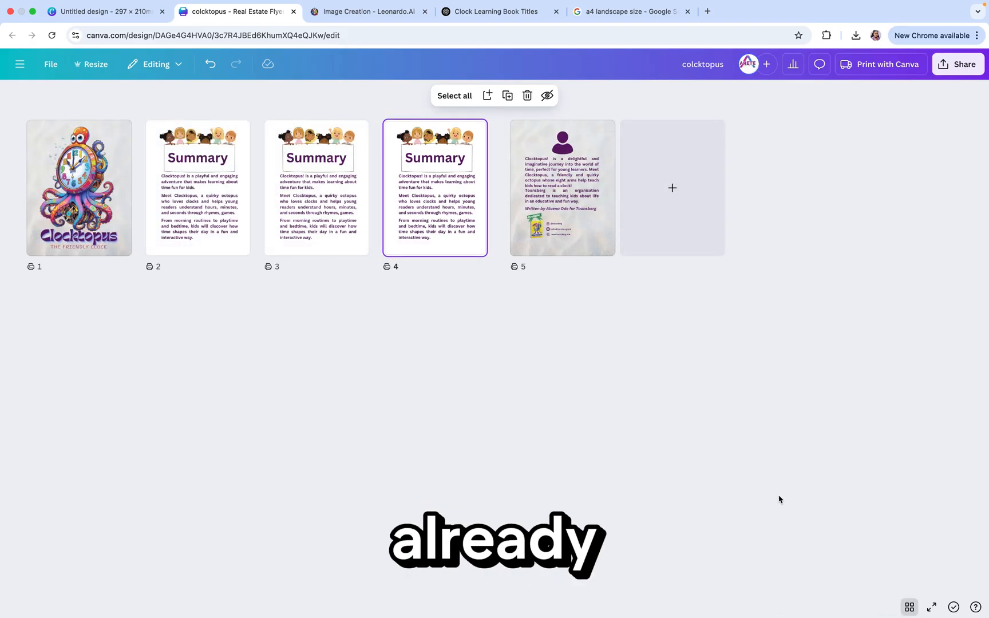
key(Delete)
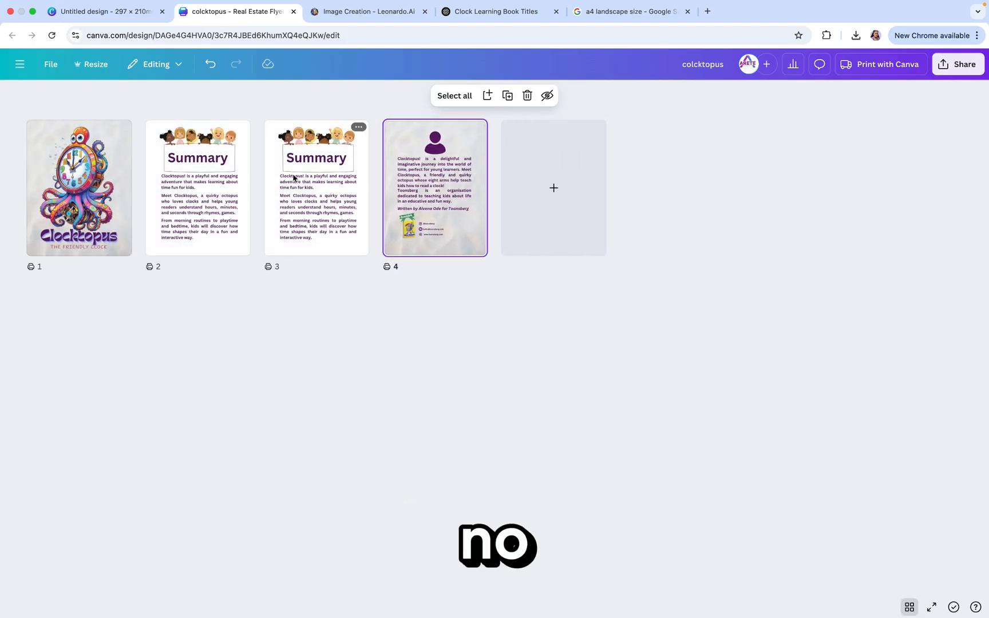
Step: Open page 3 and delete its "Summary" heading, children's banner and summary text to leave a blank page
double_click(309, 183)
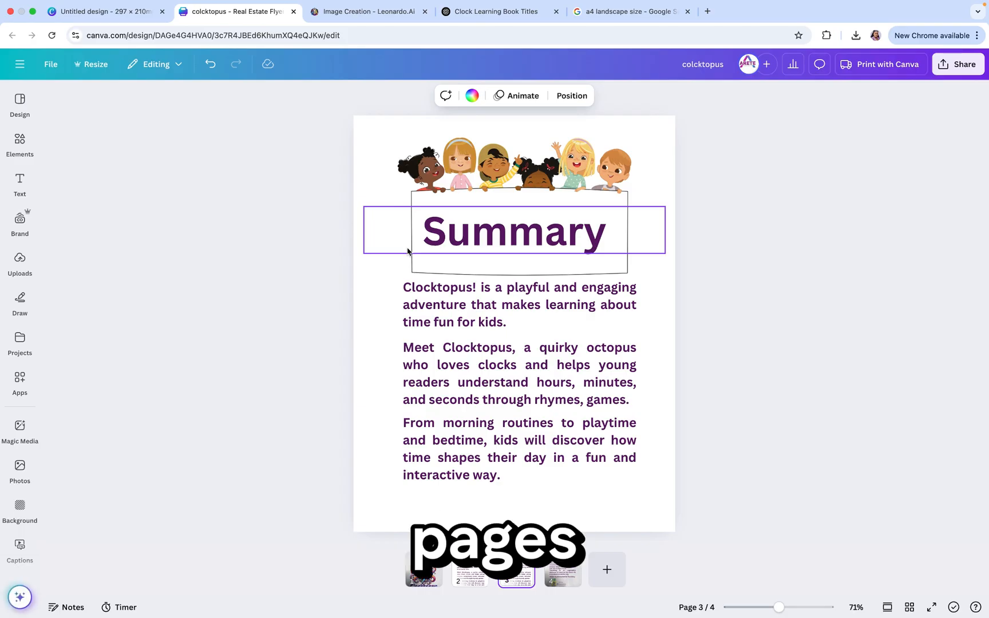
click(407, 251)
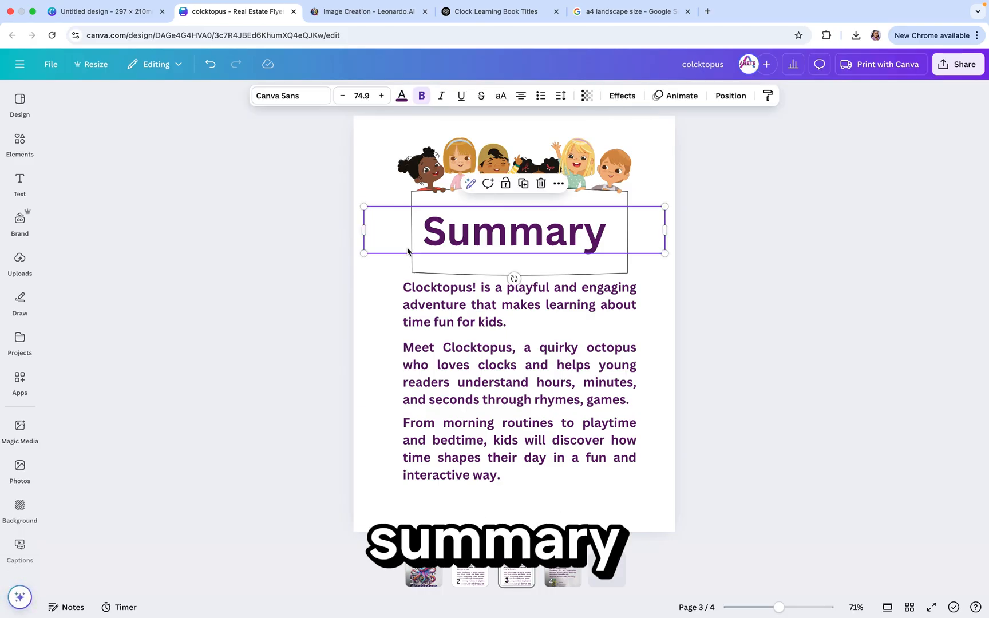
key(Delete)
click(407, 251)
key(Delete)
click(487, 401)
key(Delete)
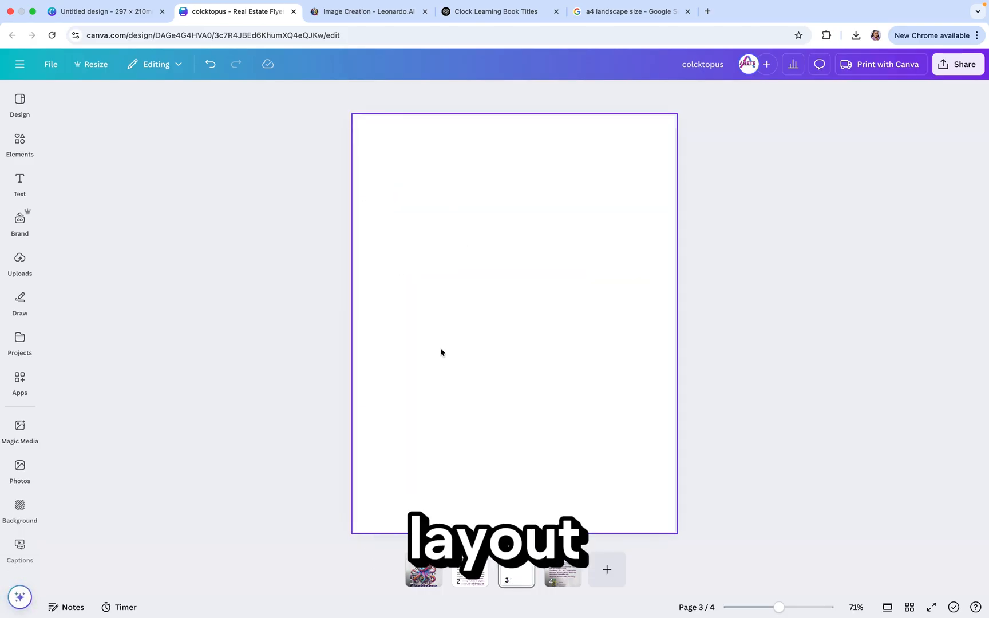
Step: Browse the design templates for a layout that suits the book's inner pages
click(20, 145)
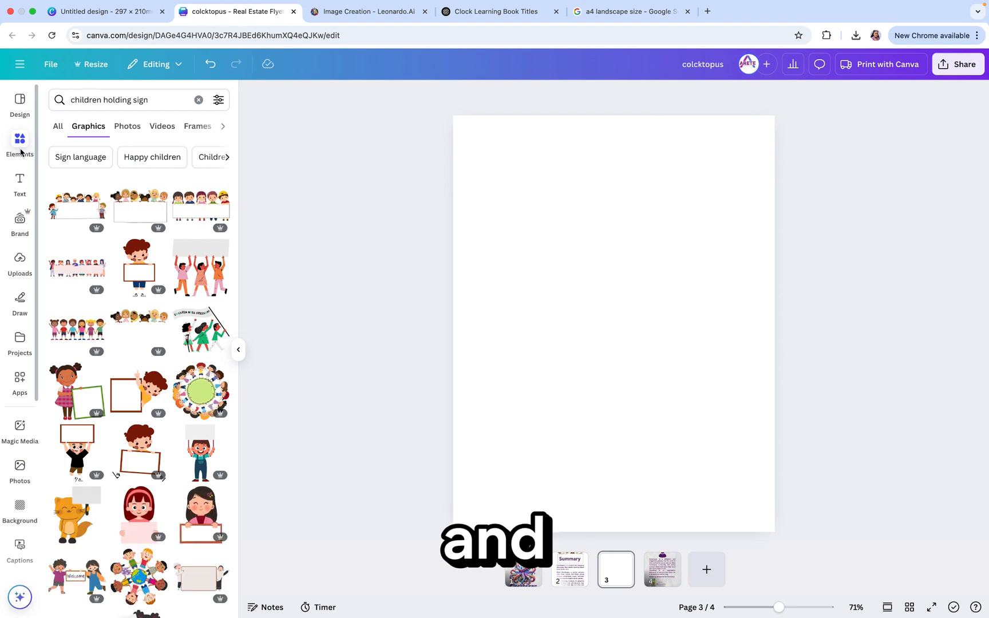
click(23, 108)
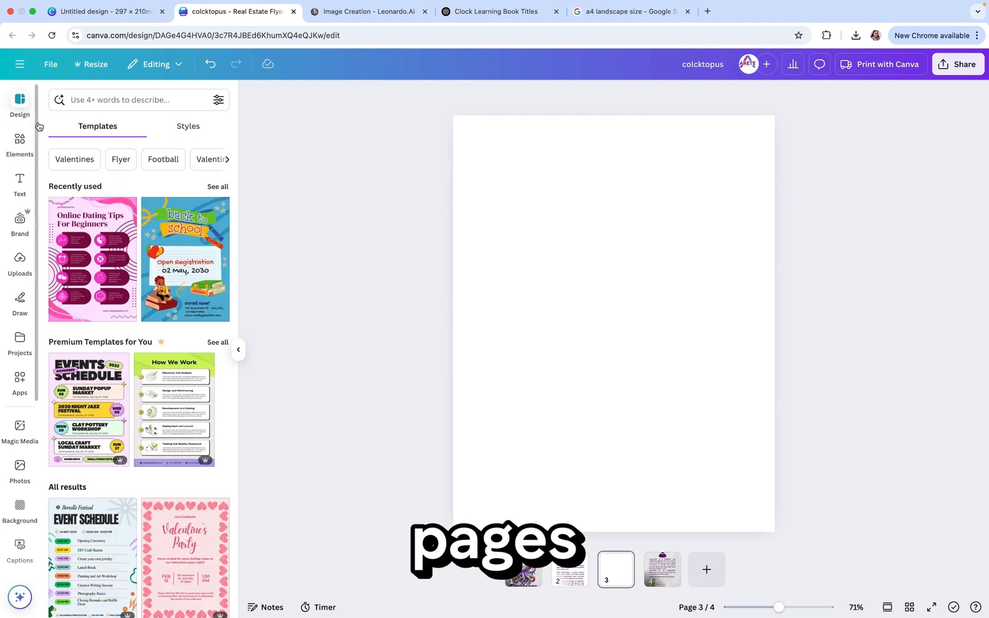
scroll(114, 382, down, 10)
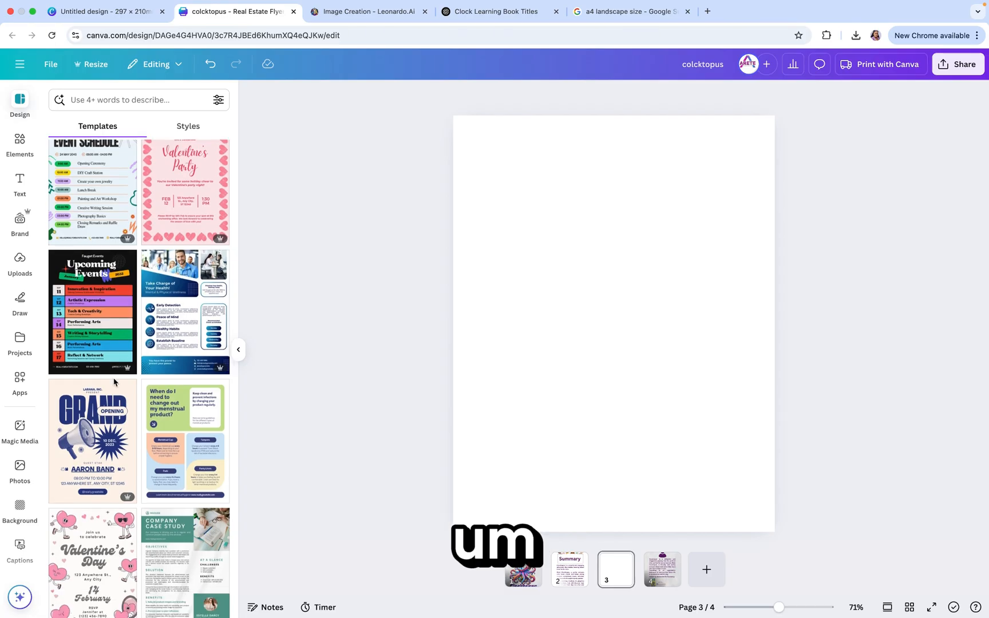
scroll(114, 381, down, 5)
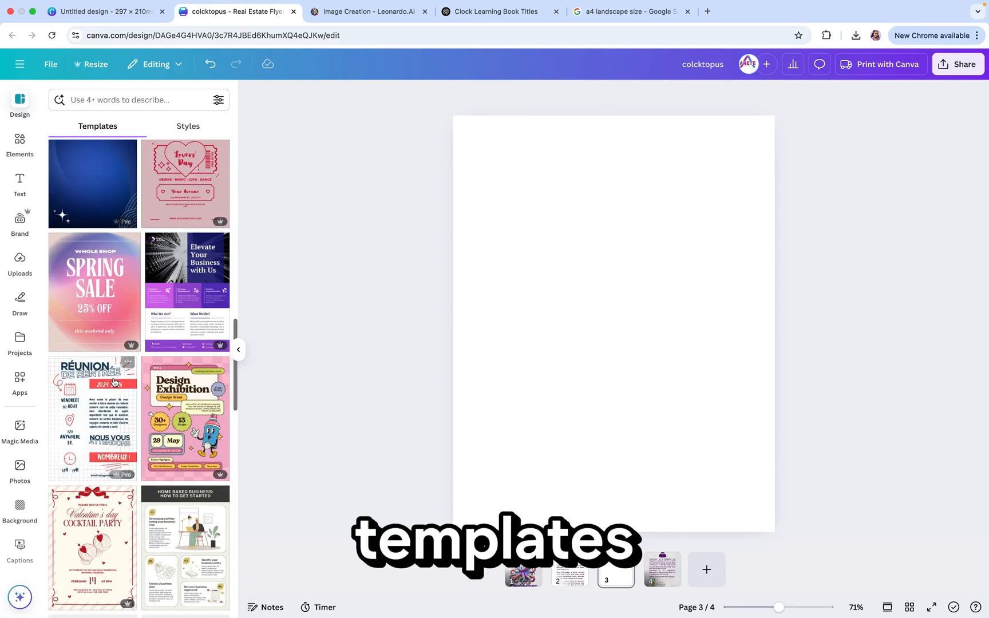
scroll(114, 382, down, 10)
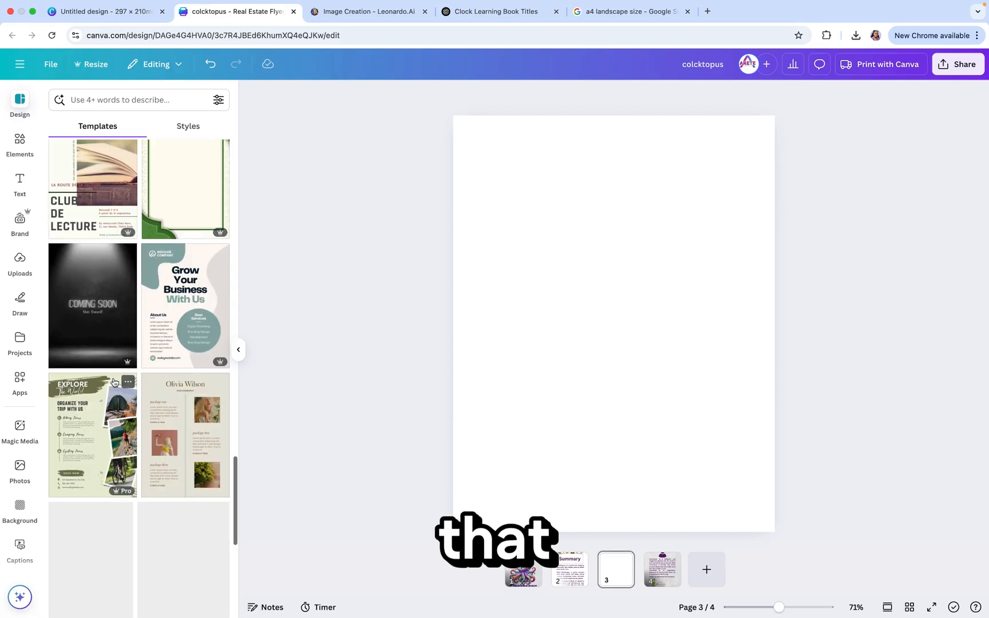
scroll(114, 382, down, 5)
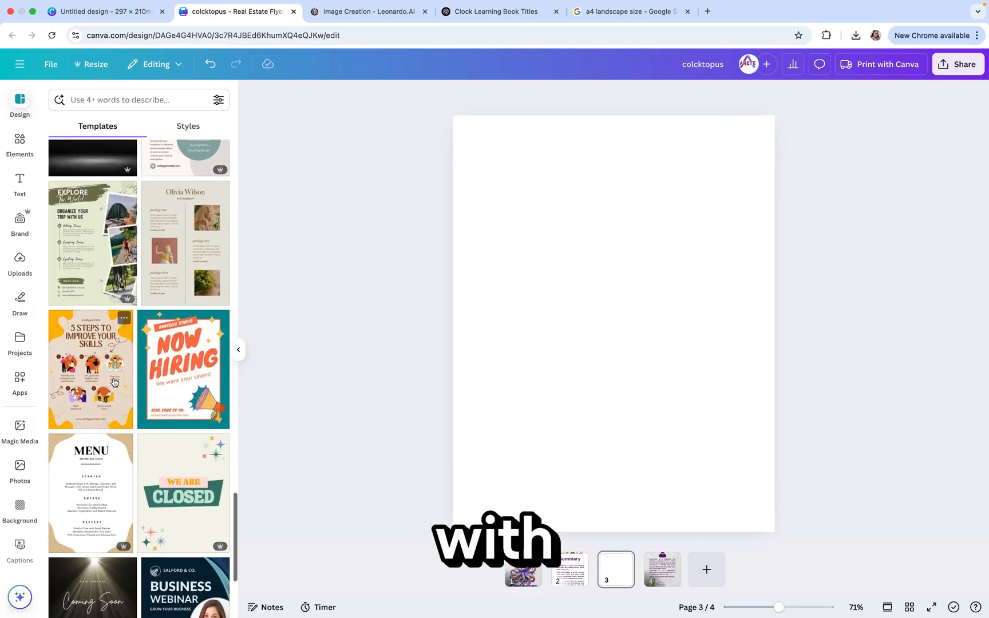
scroll(113, 382, down, 5)
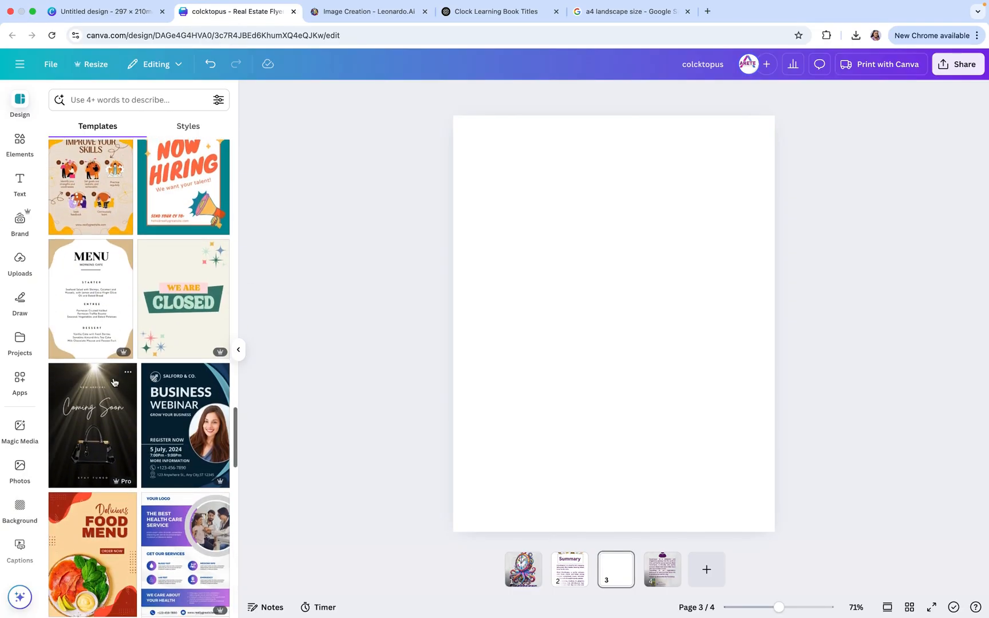
scroll(114, 382, down, 5)
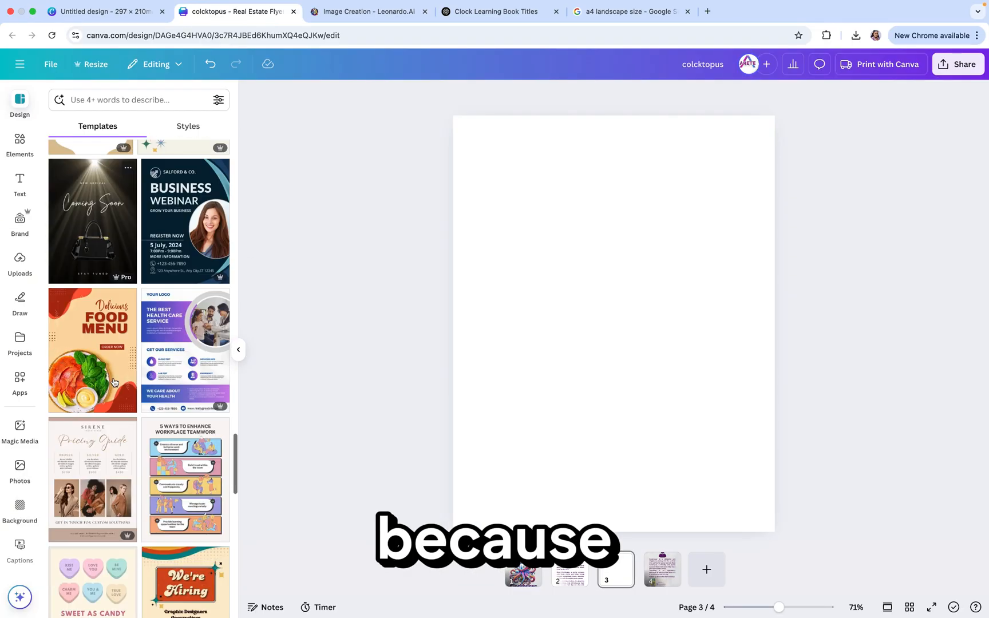
scroll(114, 382, down, 5)
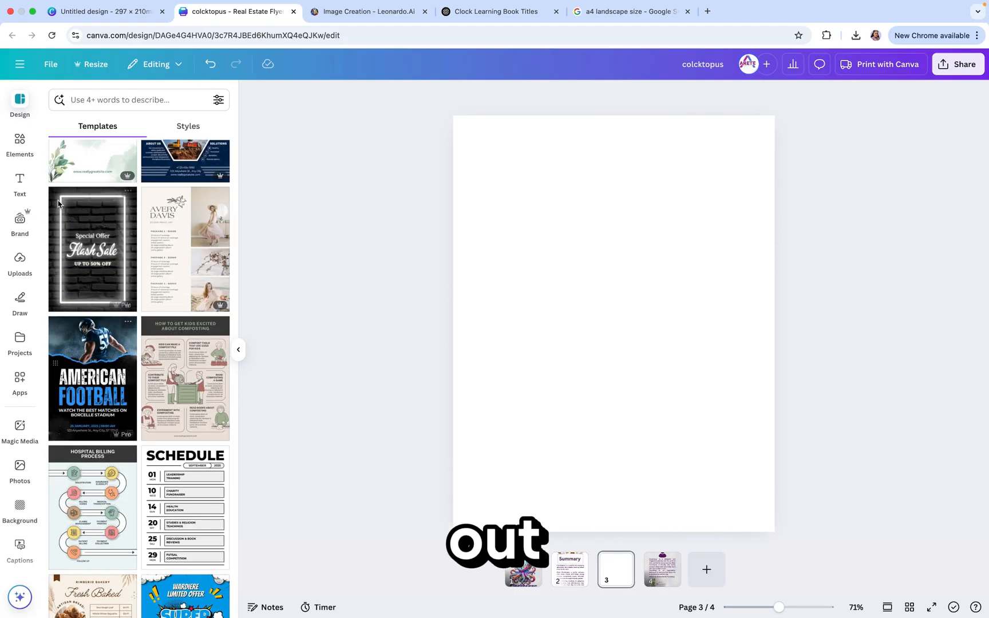
Step: Clear the "children holding sign" element search and add a square shape to blank page 3
click(17, 147)
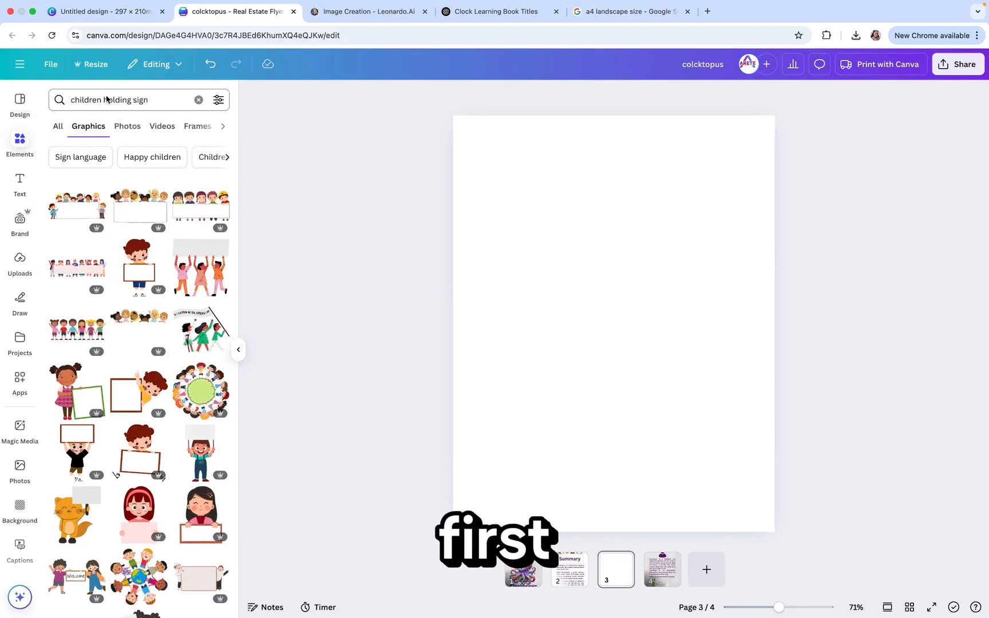
click(198, 100)
click(71, 253)
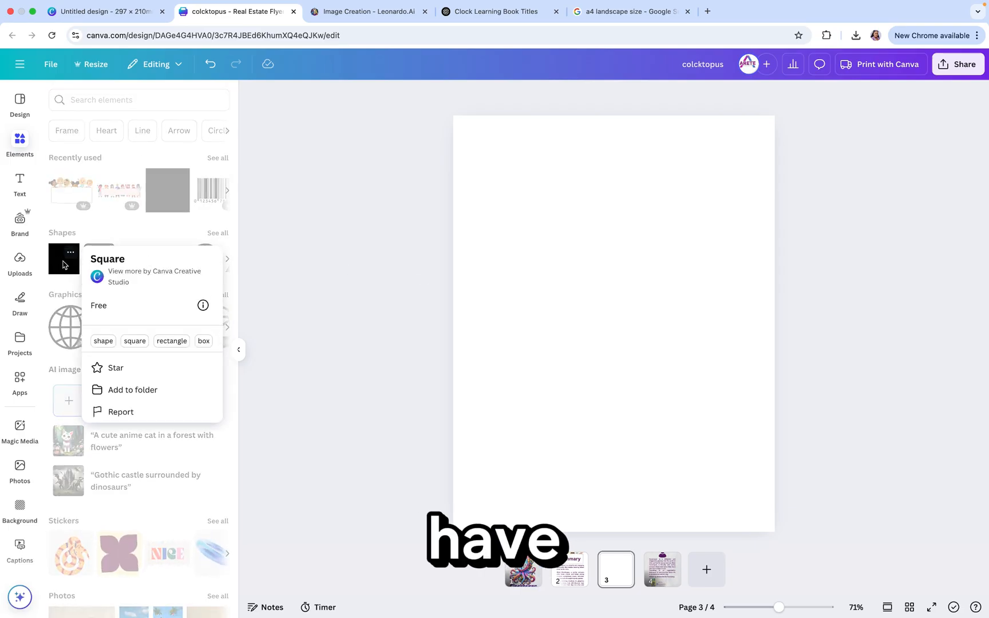
click(64, 266)
click(64, 264)
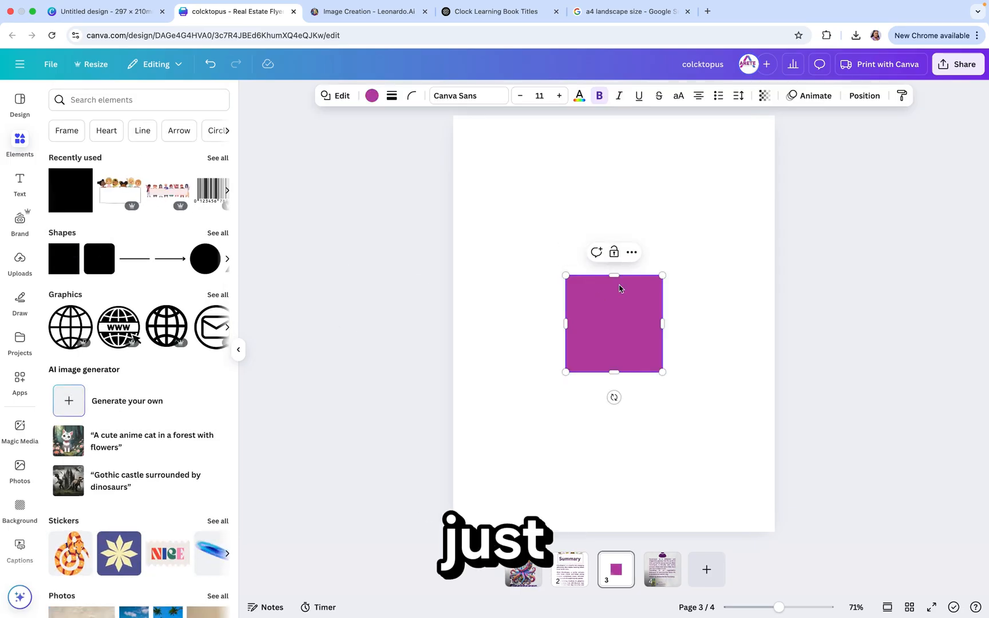
Step: Enlarge the square into a tall rectangle centred on page 3, leaving a white margin on all sides
drag(566, 275, 494, 156)
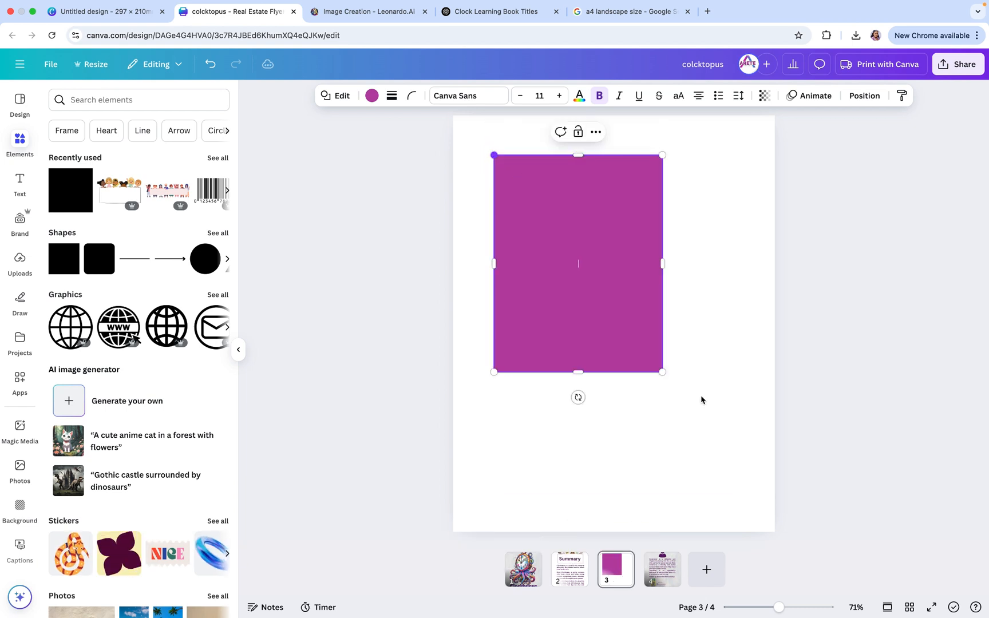
drag(663, 373, 731, 491)
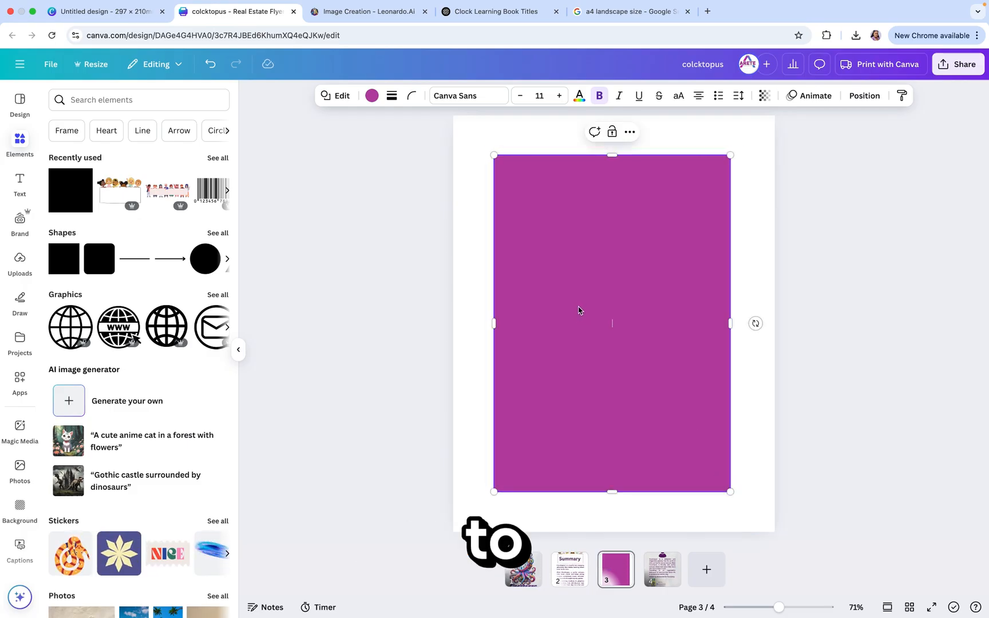
drag(571, 290, 575, 302)
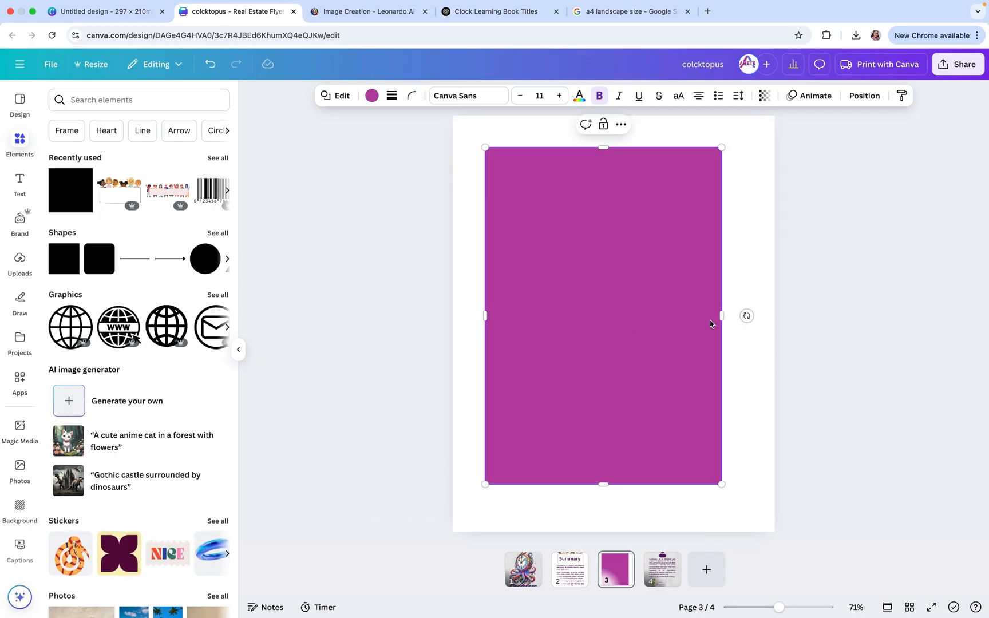
drag(722, 321, 729, 323)
drag(646, 325, 647, 326)
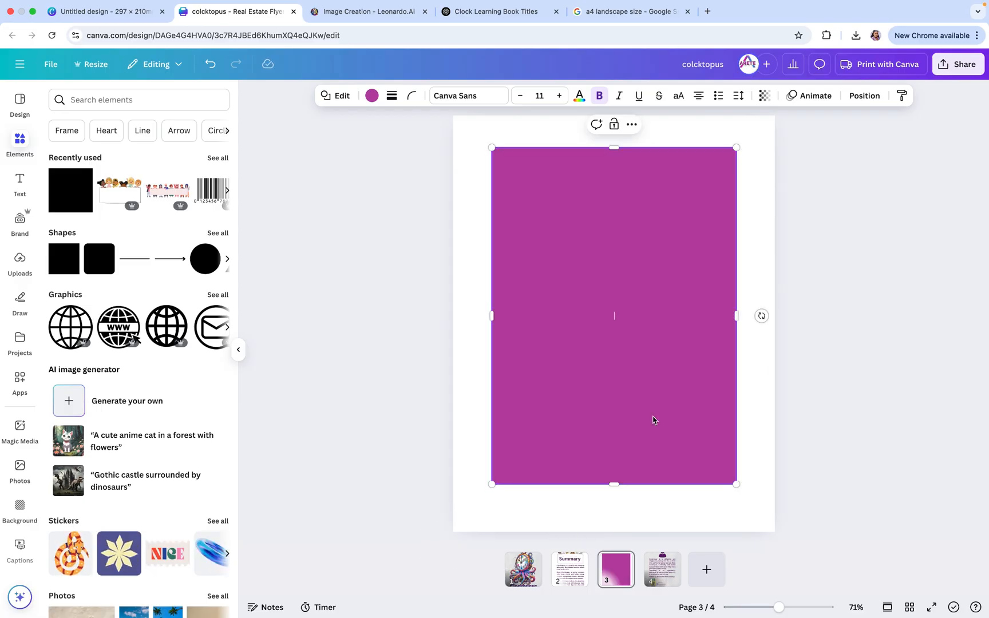
drag(738, 490, 741, 503)
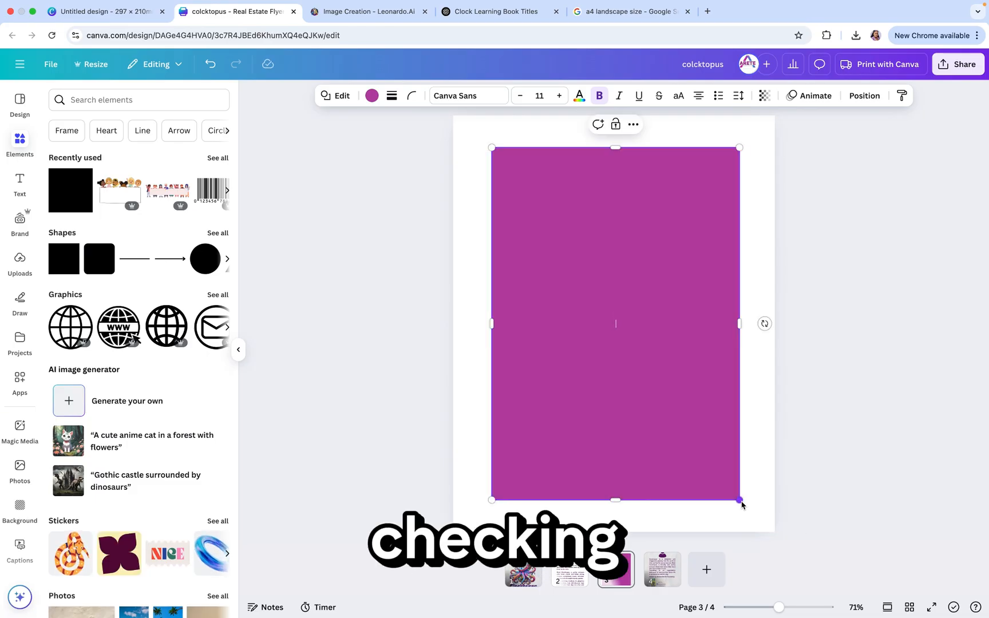
drag(649, 443, 648, 446)
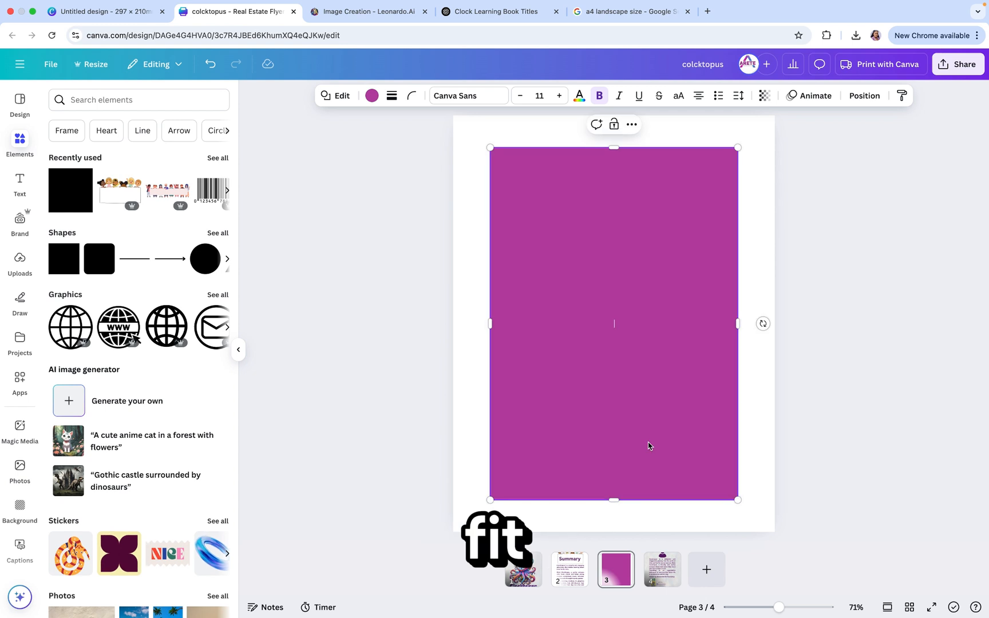
click(389, 419)
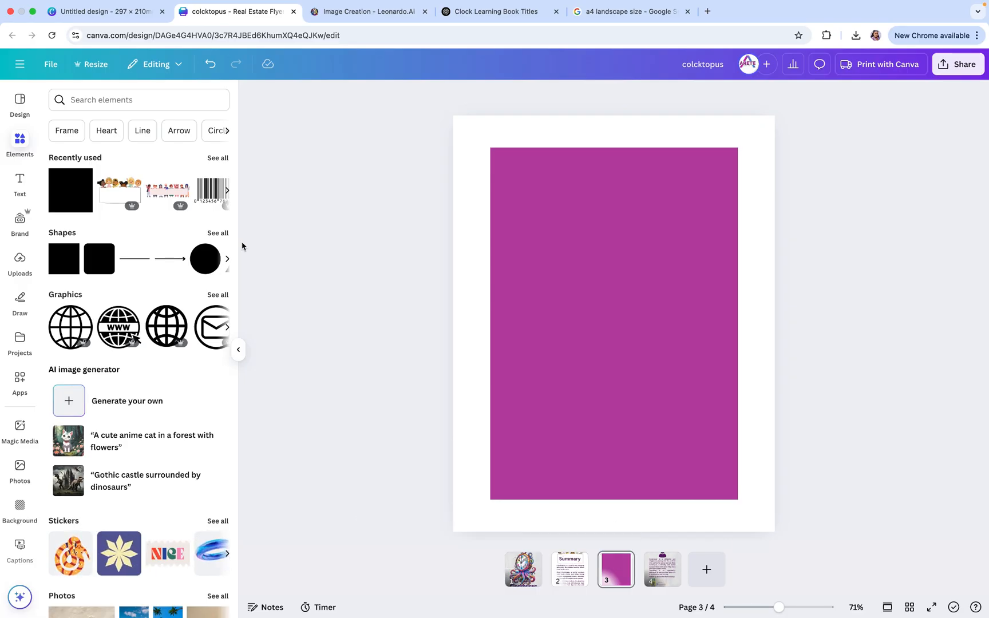
Step: Switch to ChatGPT and send the prompt "come up with the book chapter one to 10 inclunding the riddles , routines and games you highlighted"
mouse_move(378, 6)
click(497, 29)
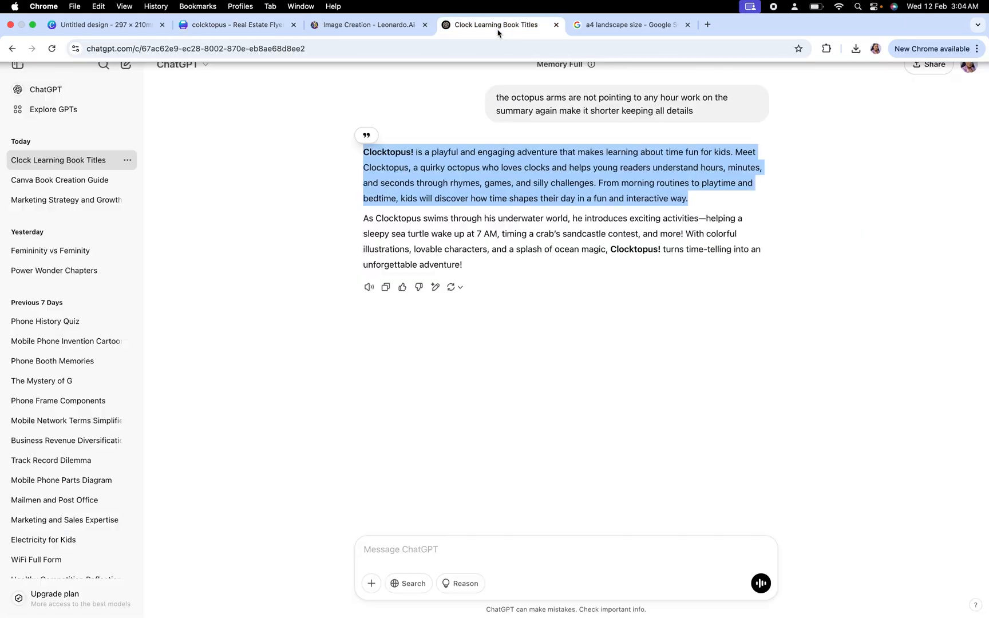
click(511, 546)
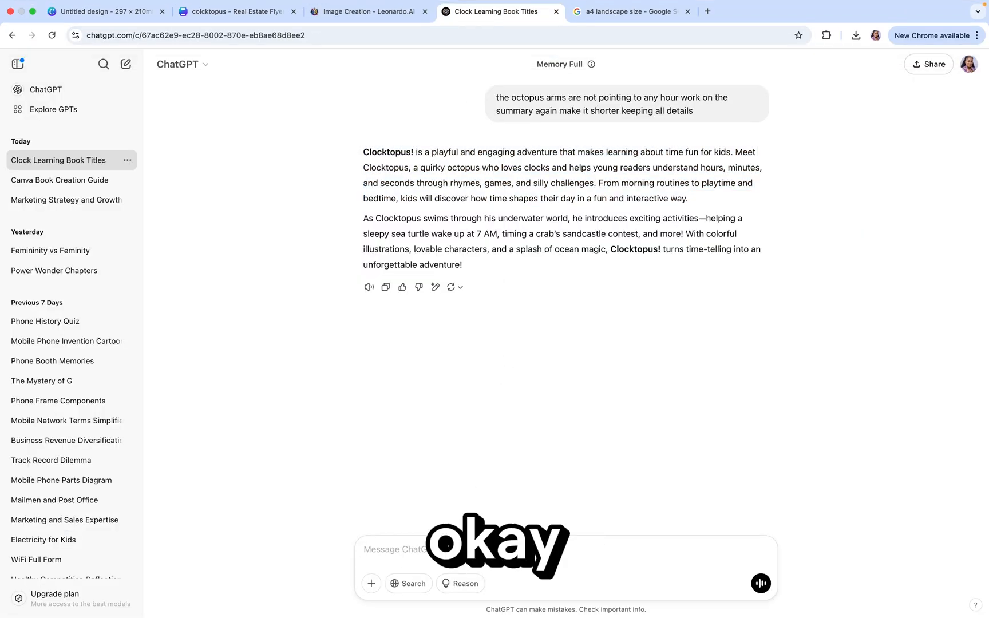
text(come )
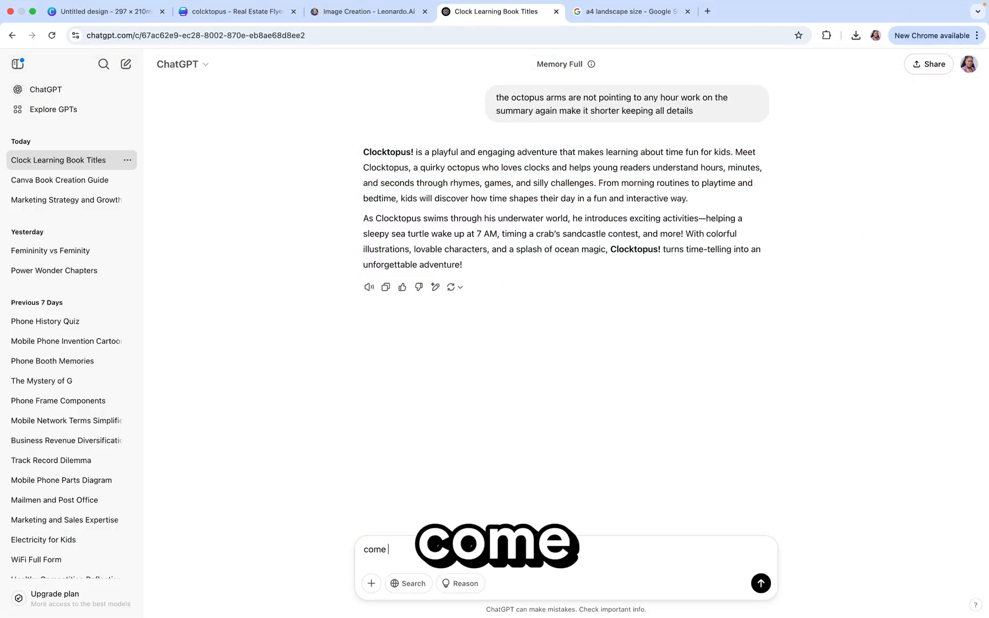
text(up with the)
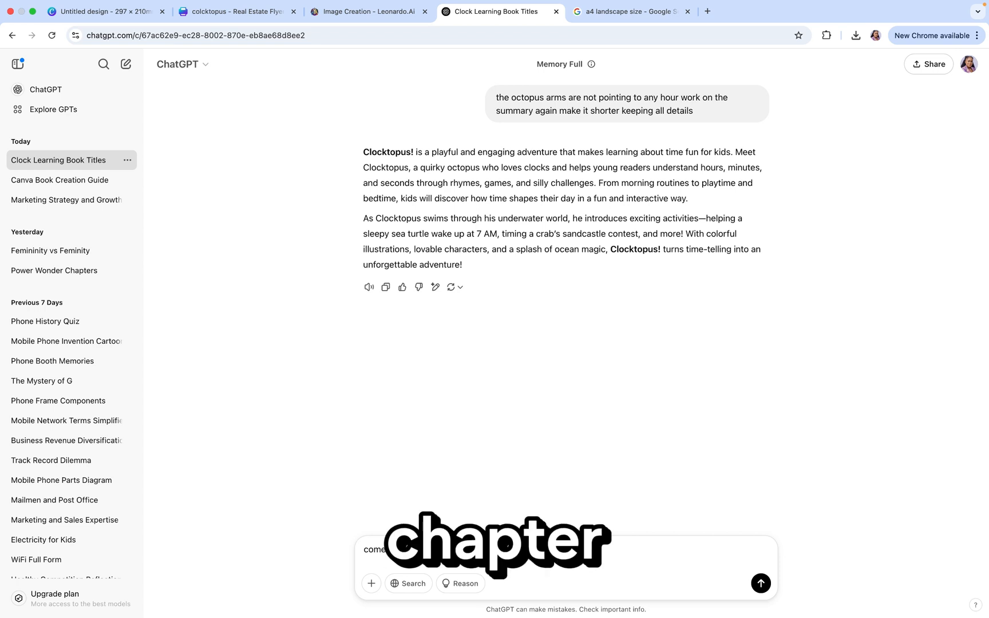
text( book ch)
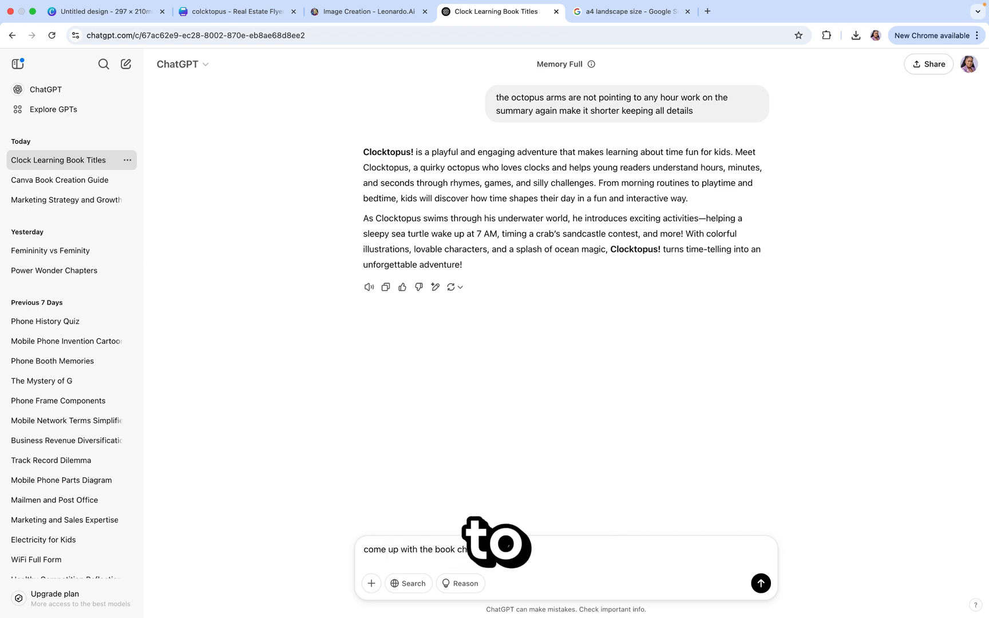
text(apter one to 10 )
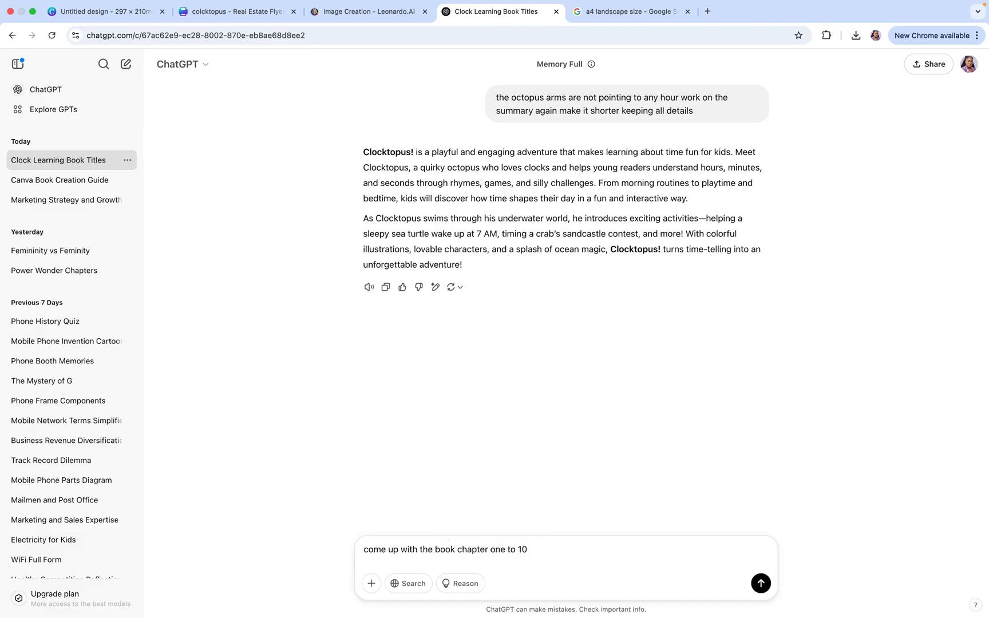
text(inclunding the riddles)
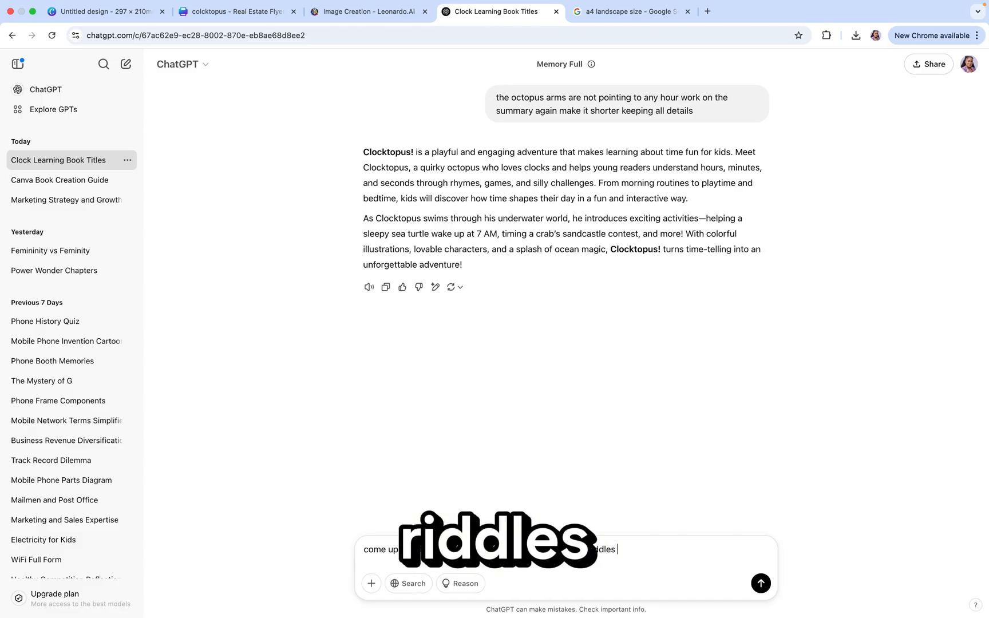
text( , routines)
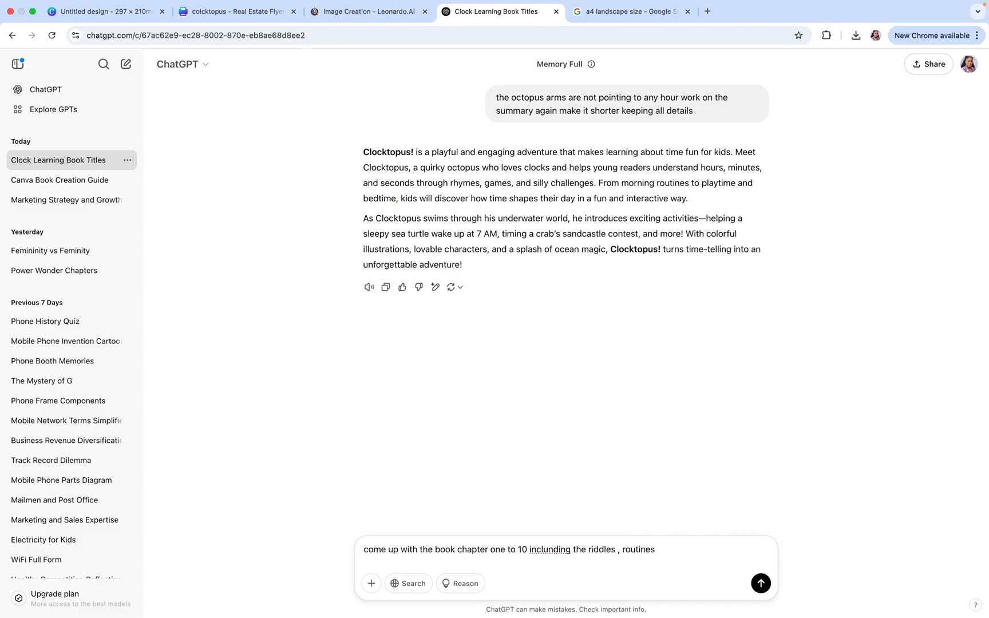
text( and)
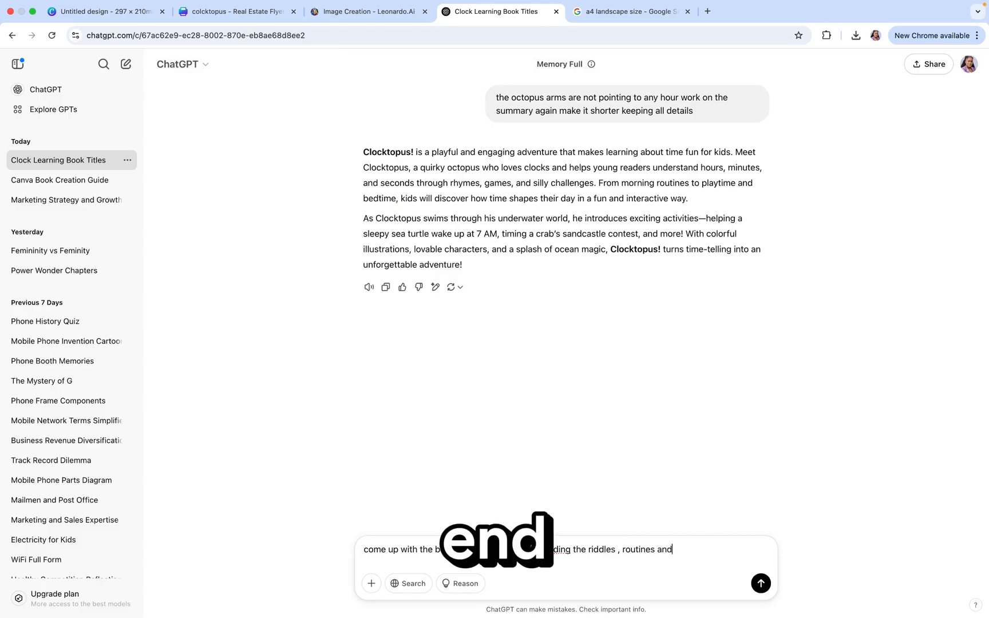
text( games y)
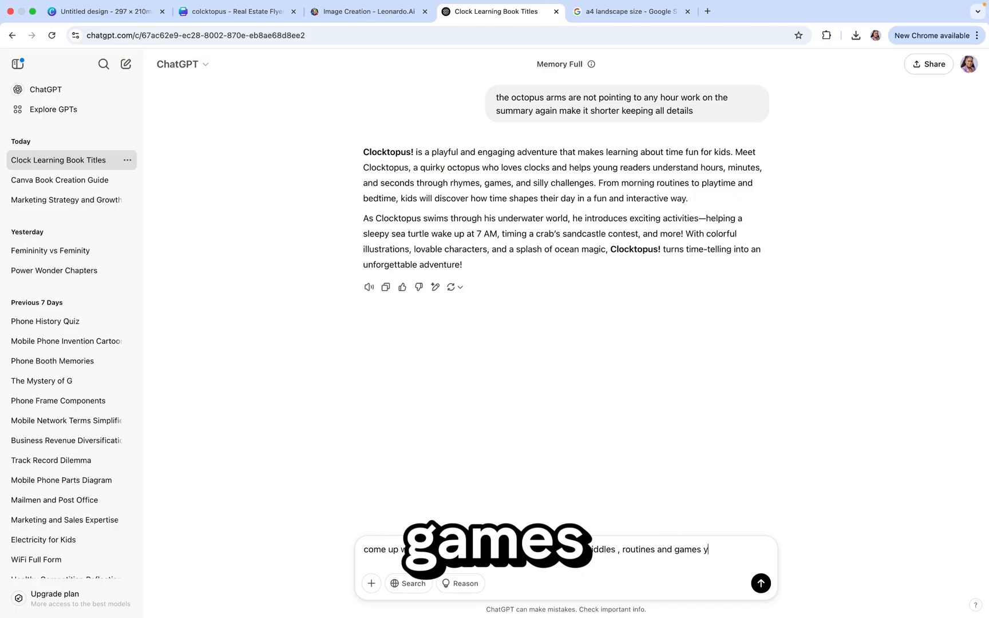
text(ou highligh)
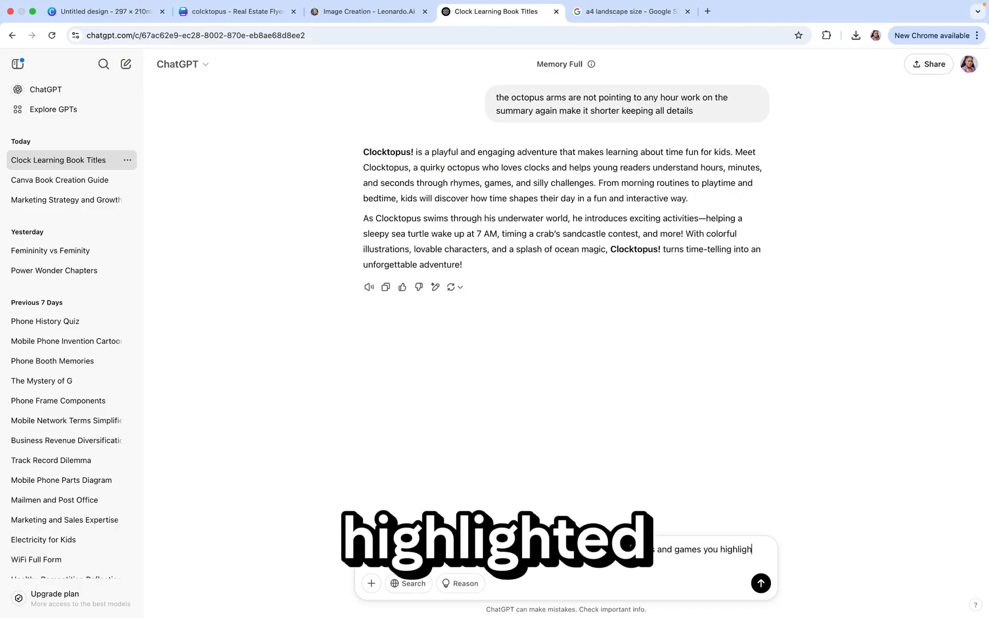
text(ted)
key(Return)
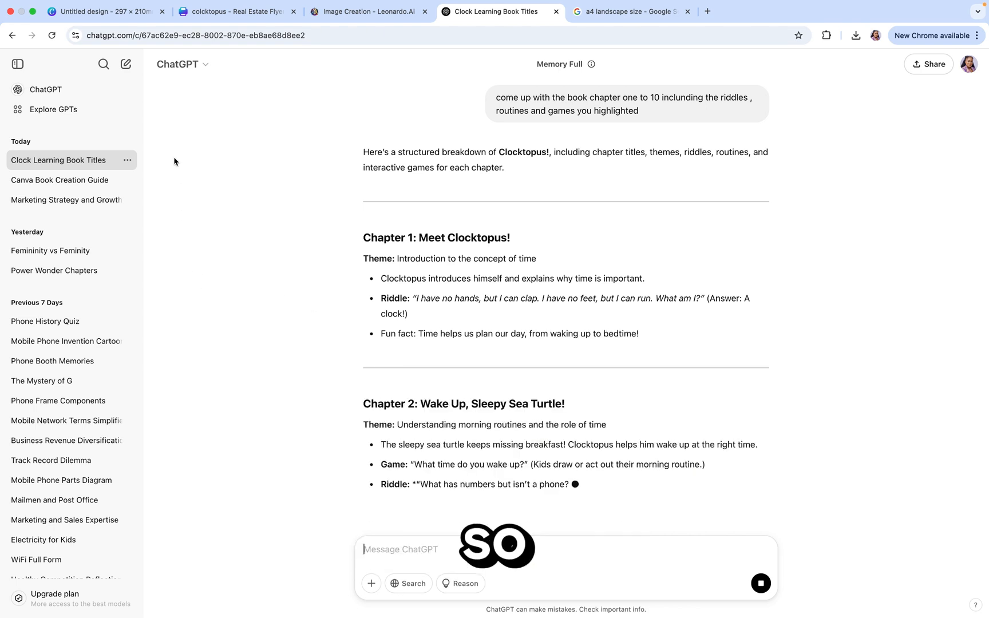
Step: Switch to Leonardo.Ai and generate four more images from the existing giant octopus clock prompt with a white, more colorful look
click(201, 13)
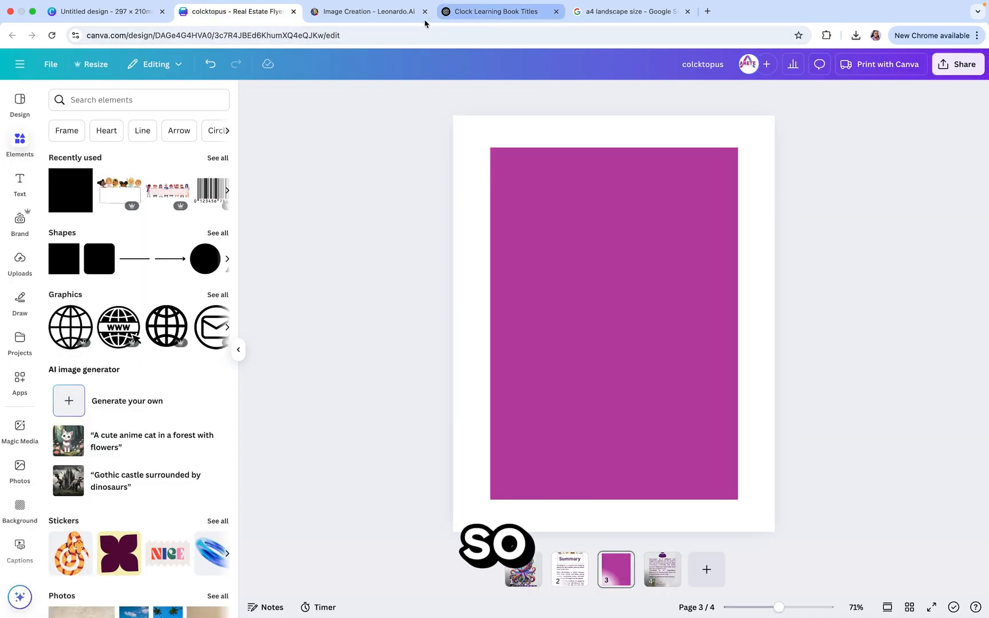
click(379, 12)
mouse_move(604, 309)
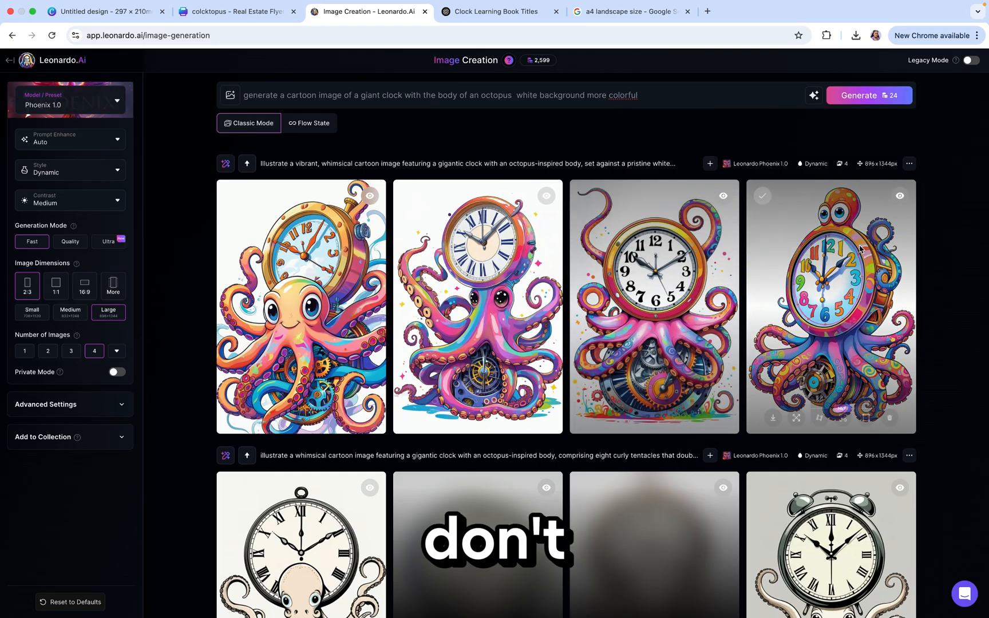
click(863, 103)
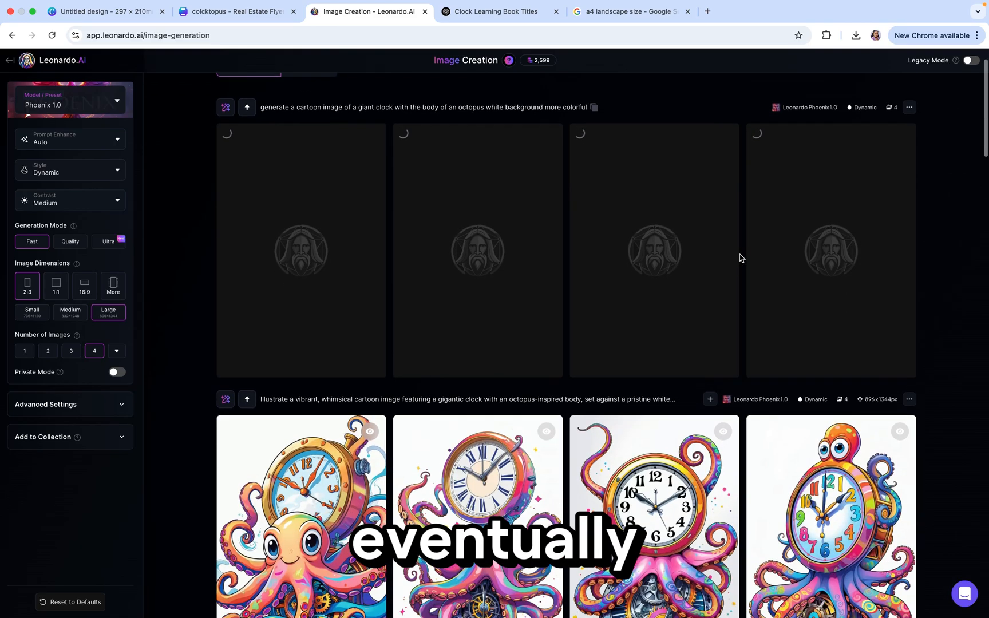
scroll(740, 258, down, 3)
scroll(740, 258, up, 1)
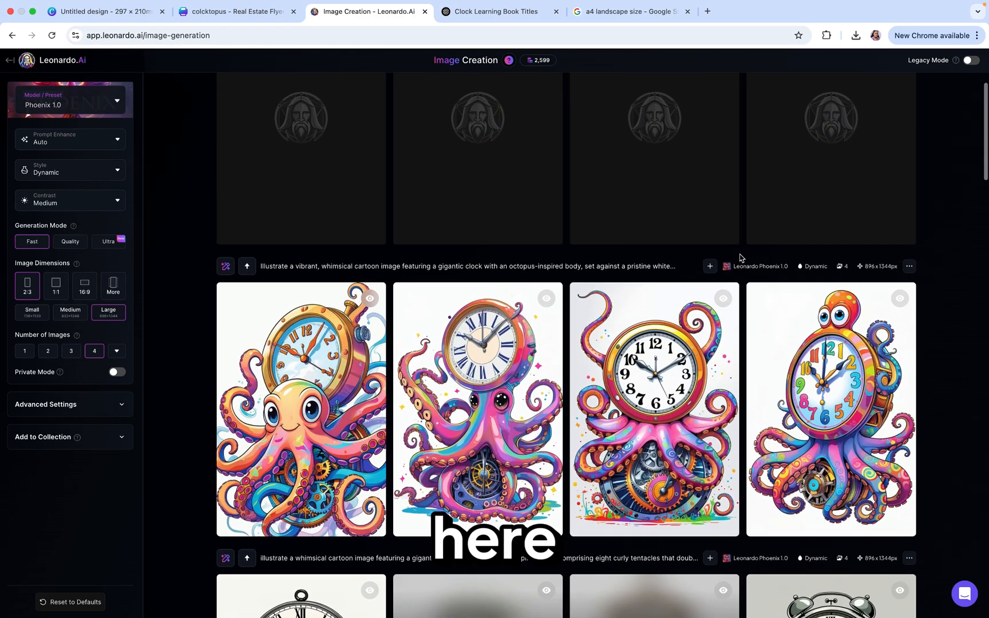
Step: Switch to the Canva book design and add the uploaded orange octopus clock image to page 3
scroll(738, 342, up, 3)
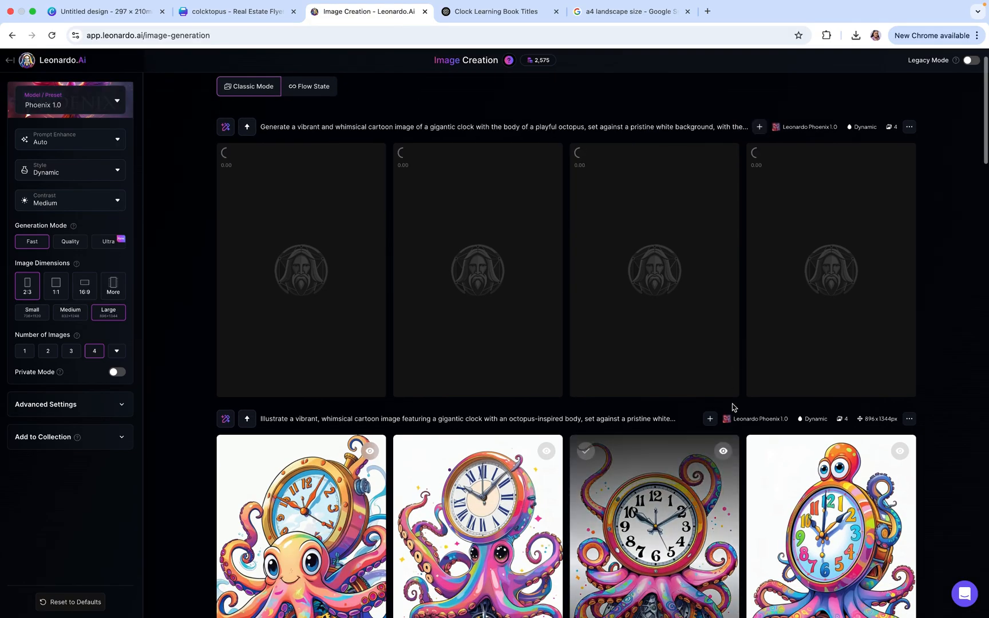
scroll(729, 481, down, 2)
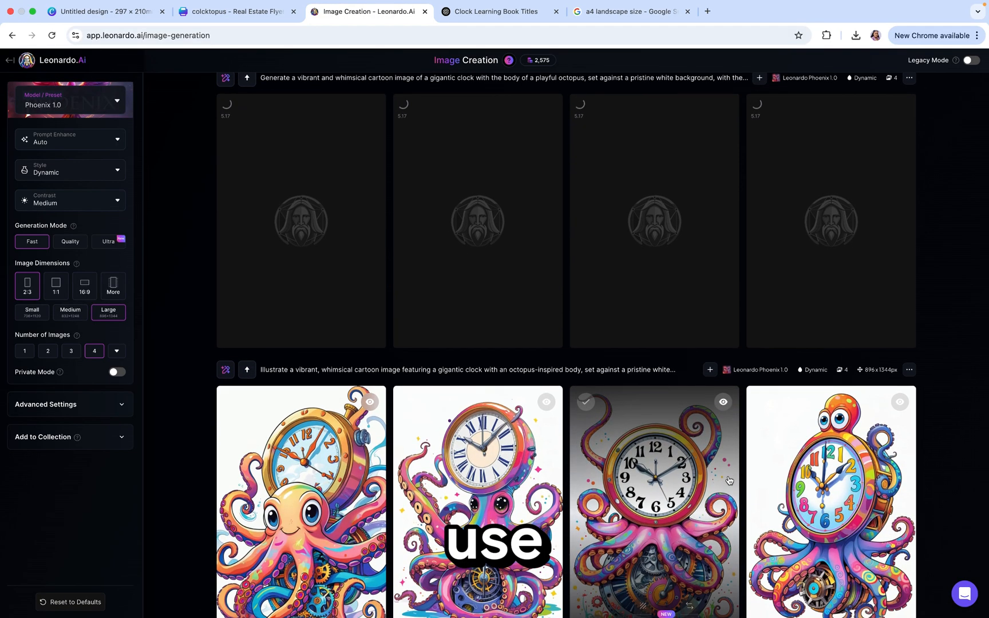
click(212, 19)
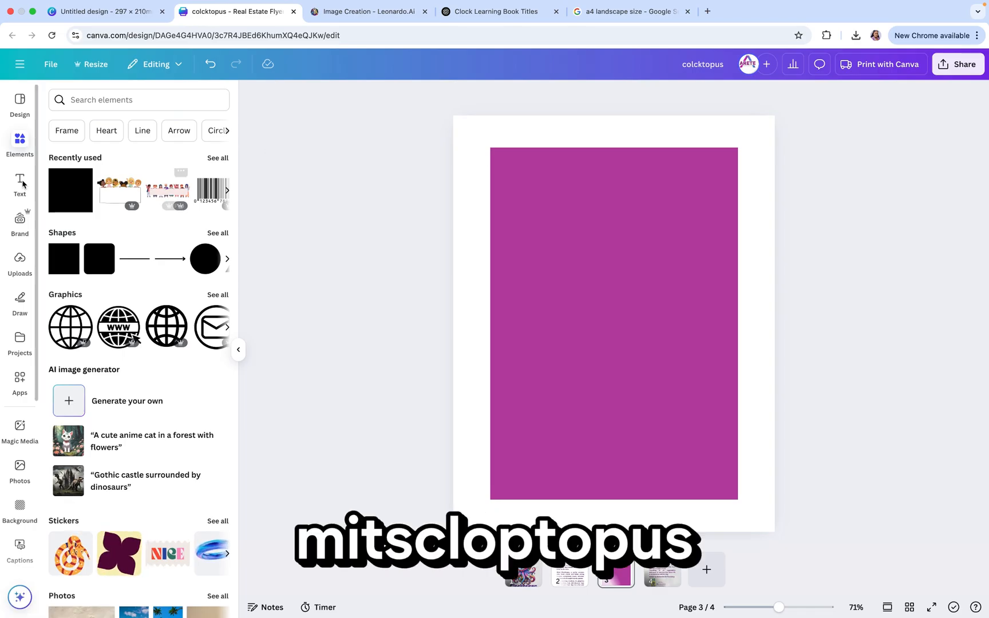
click(20, 262)
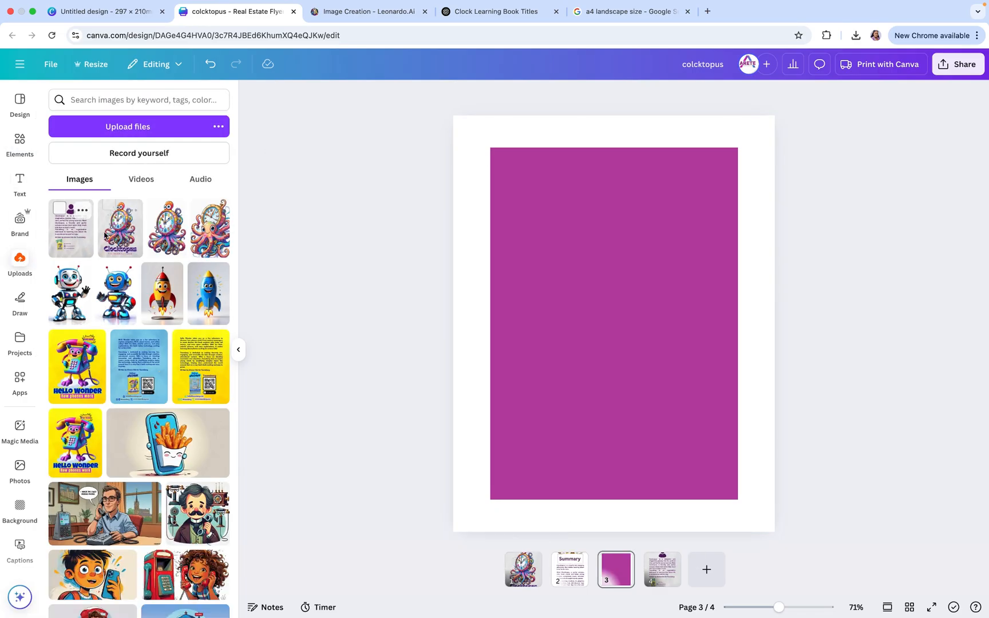
click(223, 240)
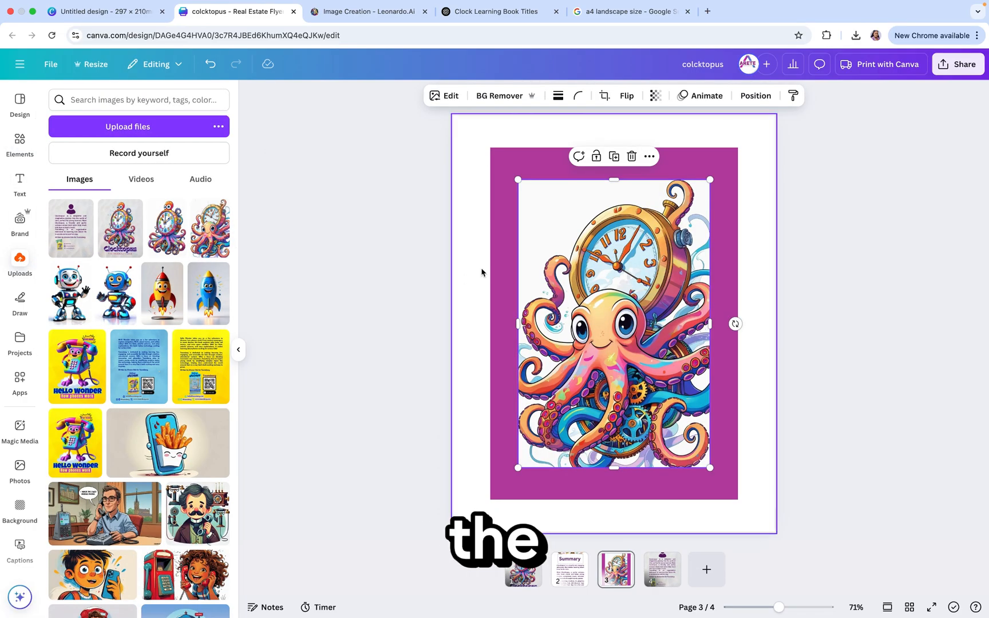
Step: Remove the octopus image's background and place it in the lower-right corner of the purple rectangle
click(499, 96)
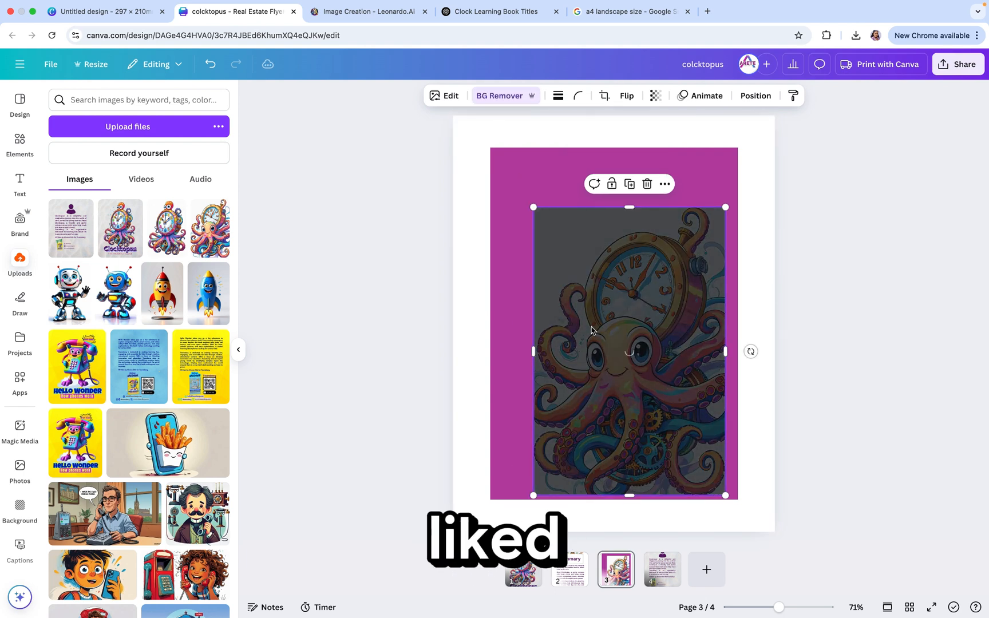
drag(584, 299, 596, 303)
click(510, 286)
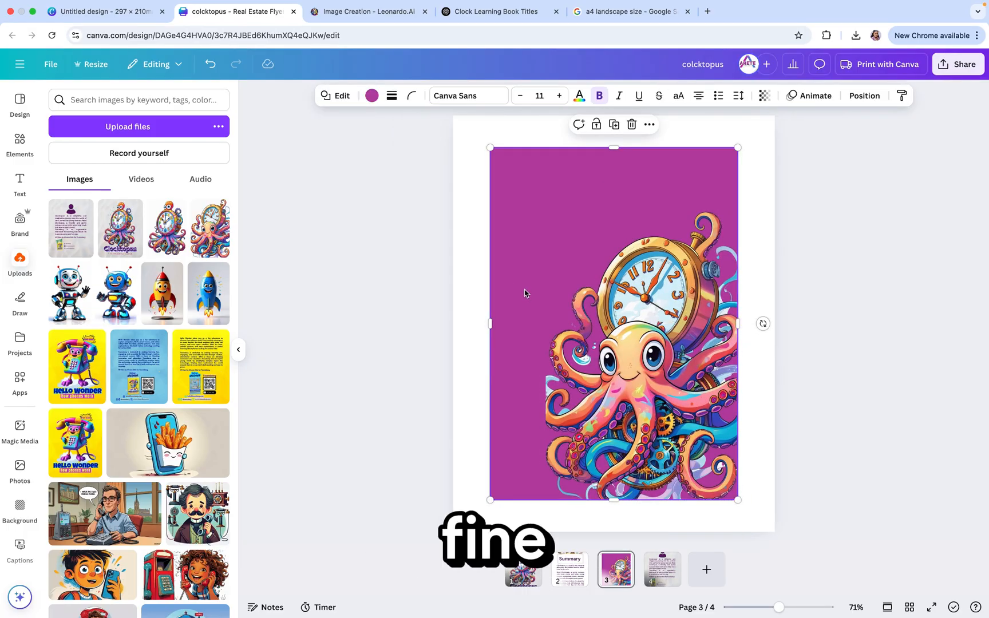
Step: Switch to Leonardo.Ai, review the newly generated octopus clock images, and return to the Canva book design
click(372, 14)
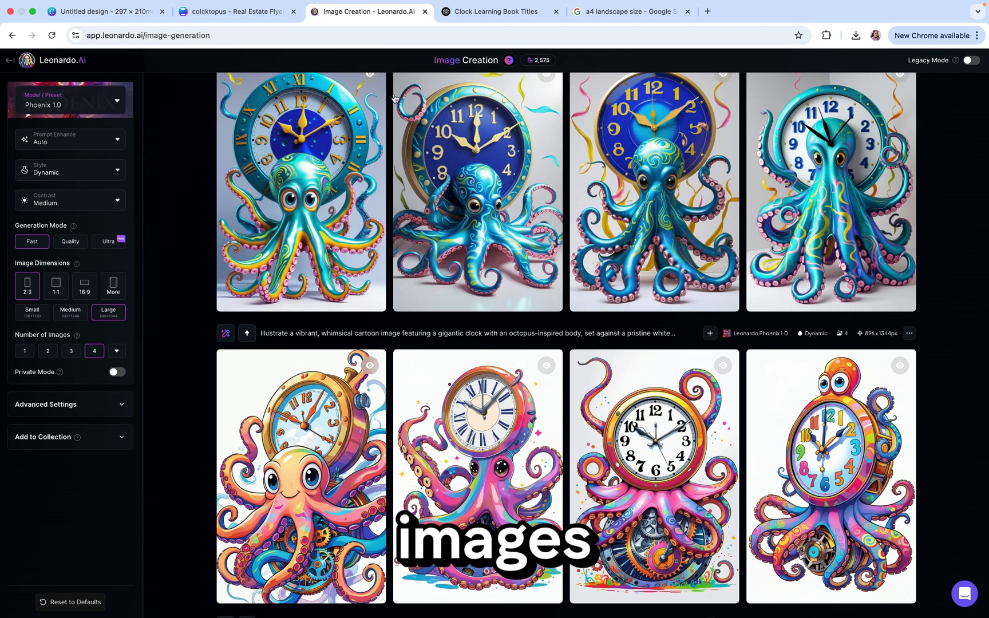
scroll(416, 171, up, 1)
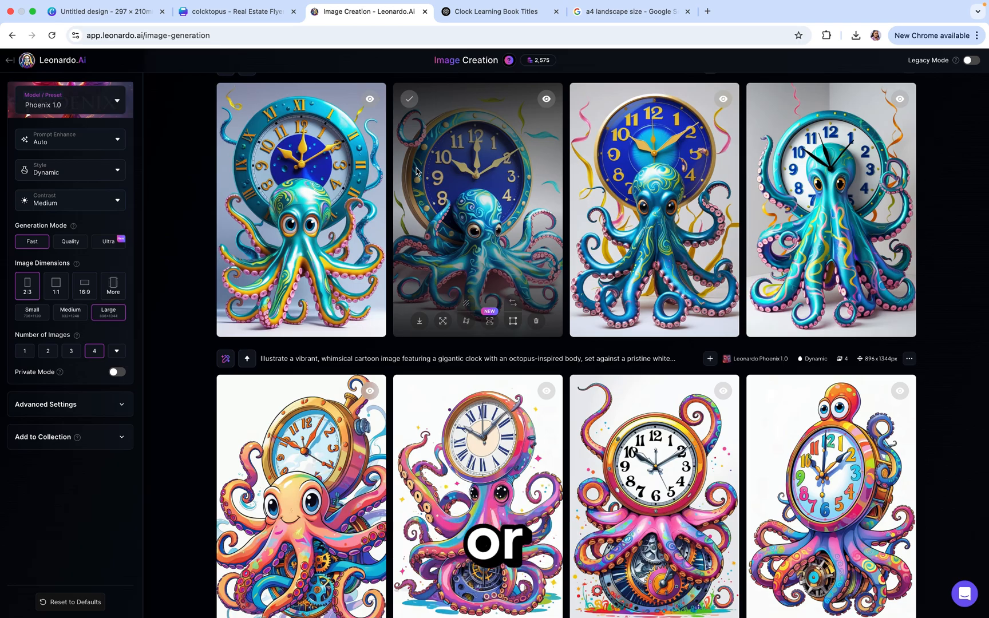
scroll(416, 172, up, 1)
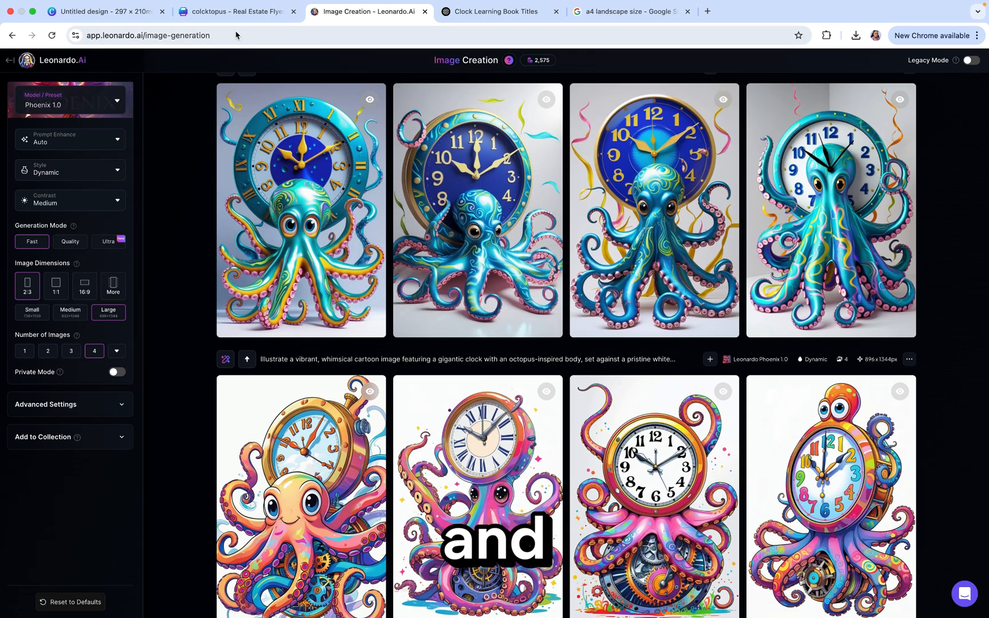
click(236, 35)
click(237, 12)
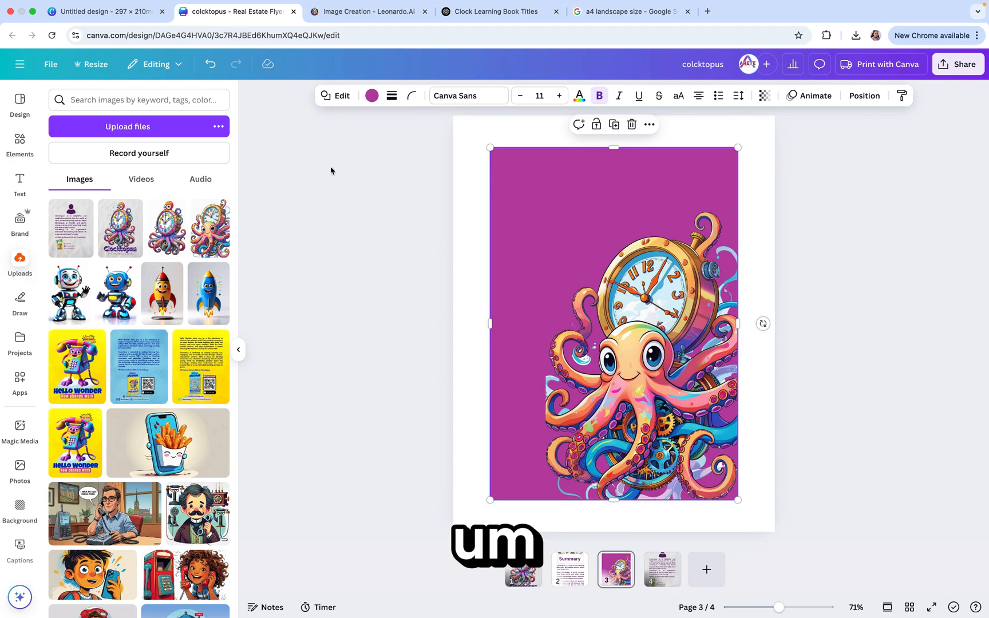
click(515, 248)
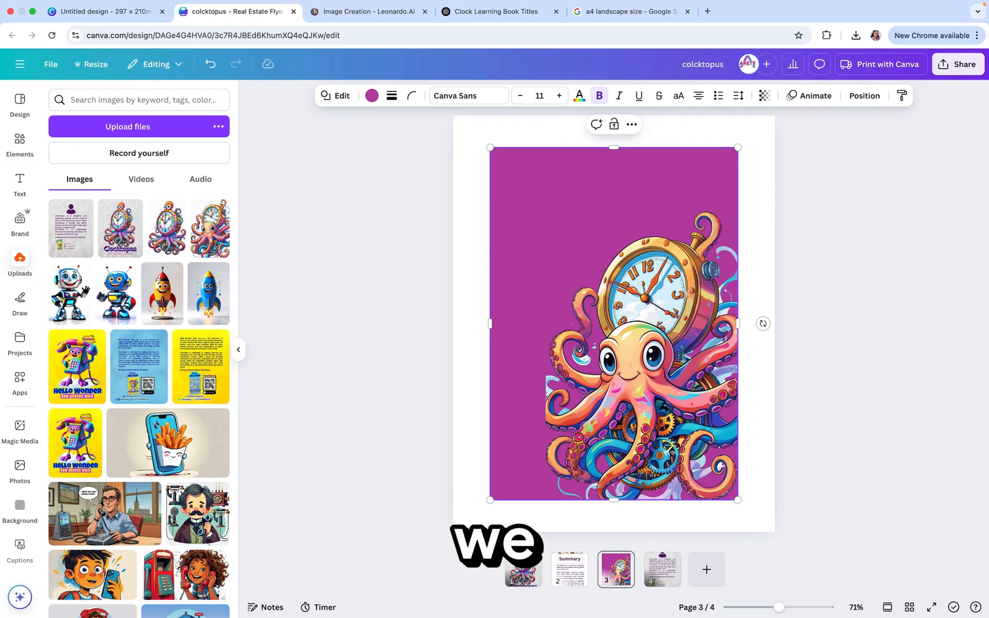
click(549, 224)
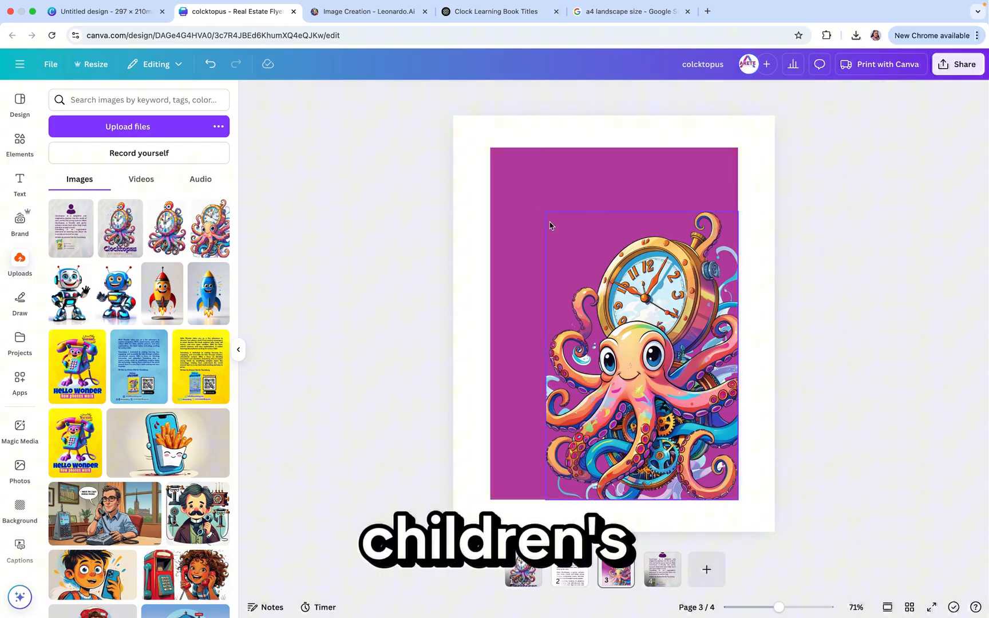
click(529, 196)
click(523, 187)
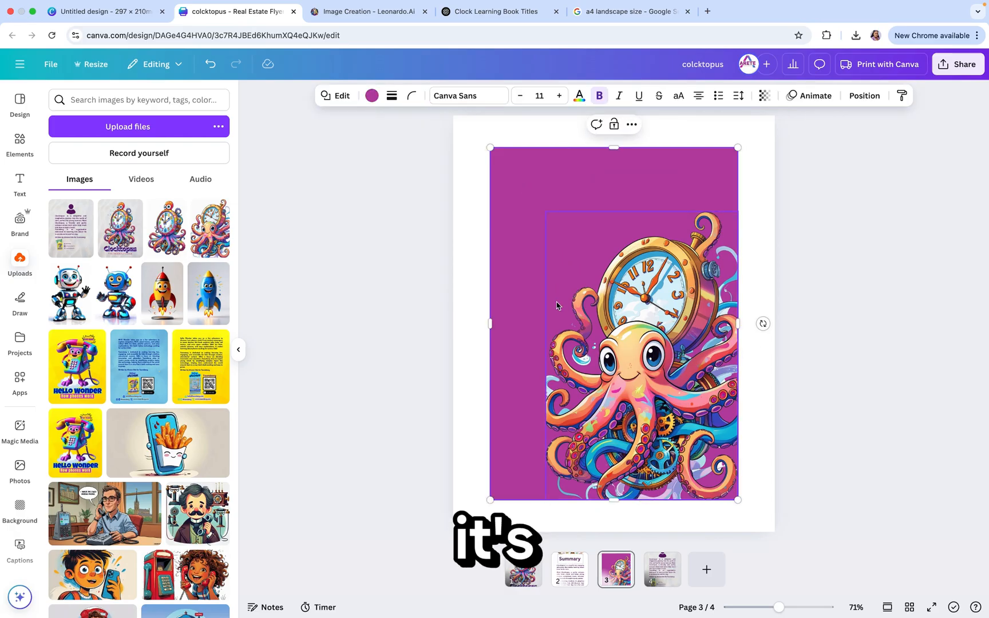
Step: Add the recently used pink "Sticker" text style to page 3 and place it above the octopus
click(15, 144)
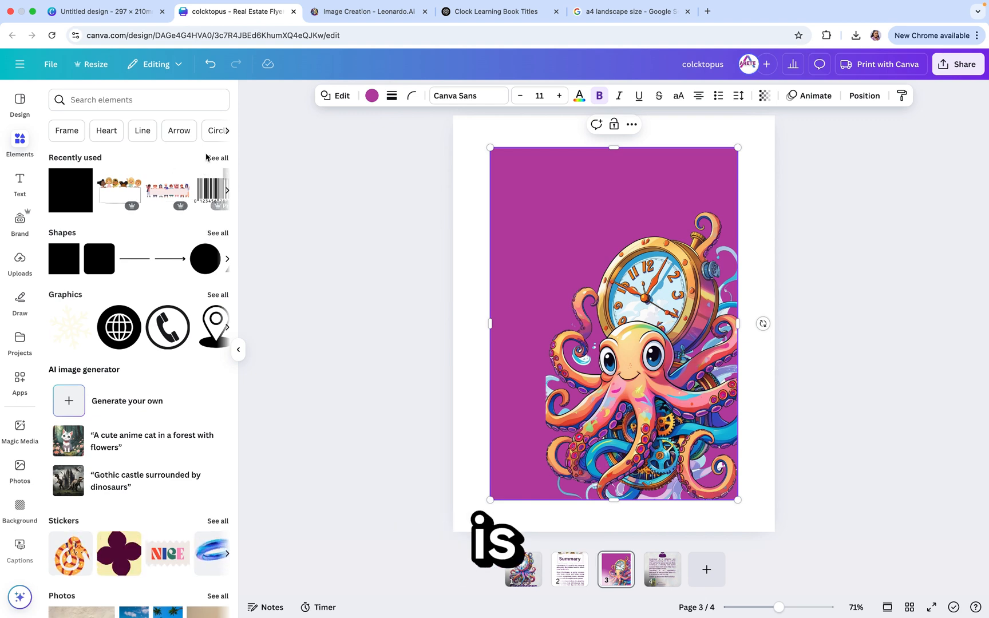
click(17, 179)
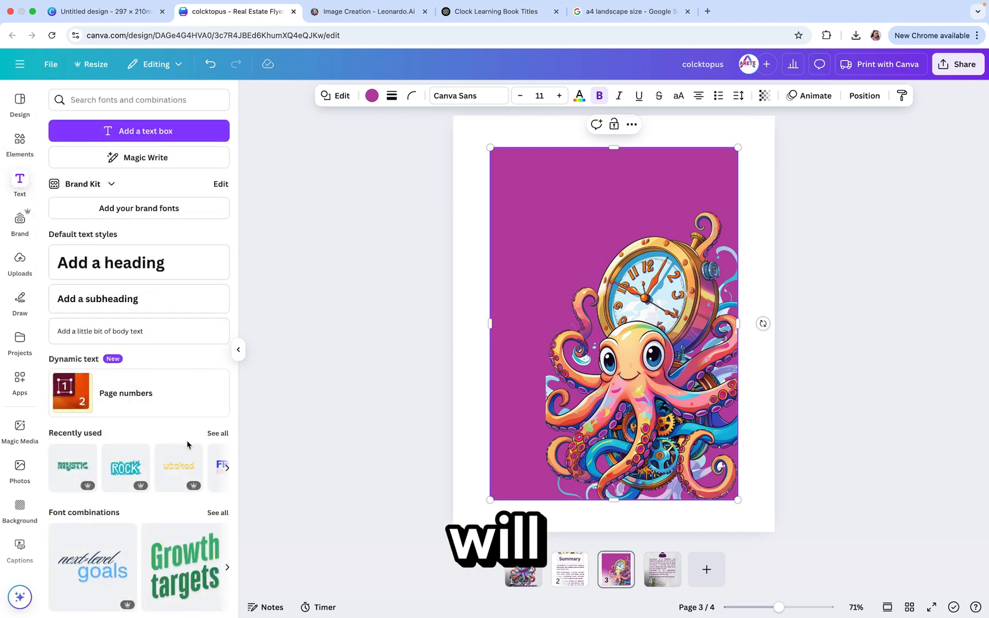
click(217, 433)
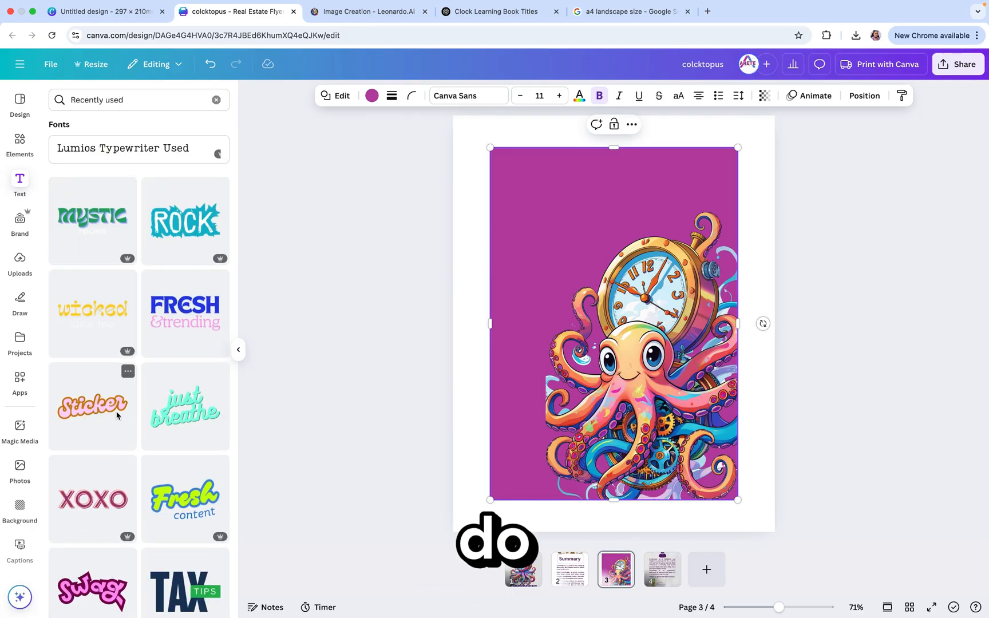
scroll(114, 416, down, 3)
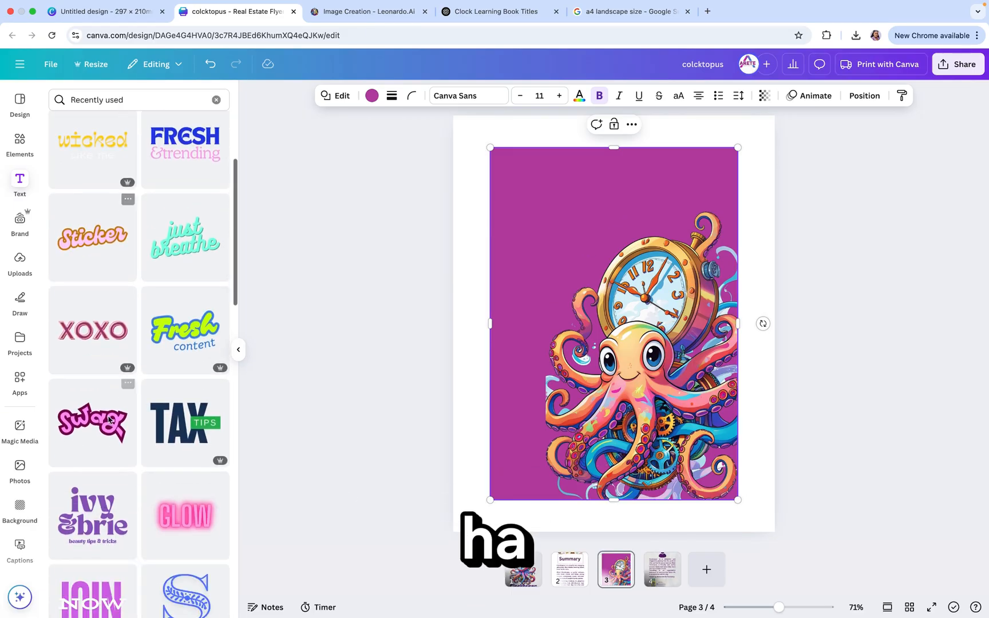
scroll(108, 421, down, 5)
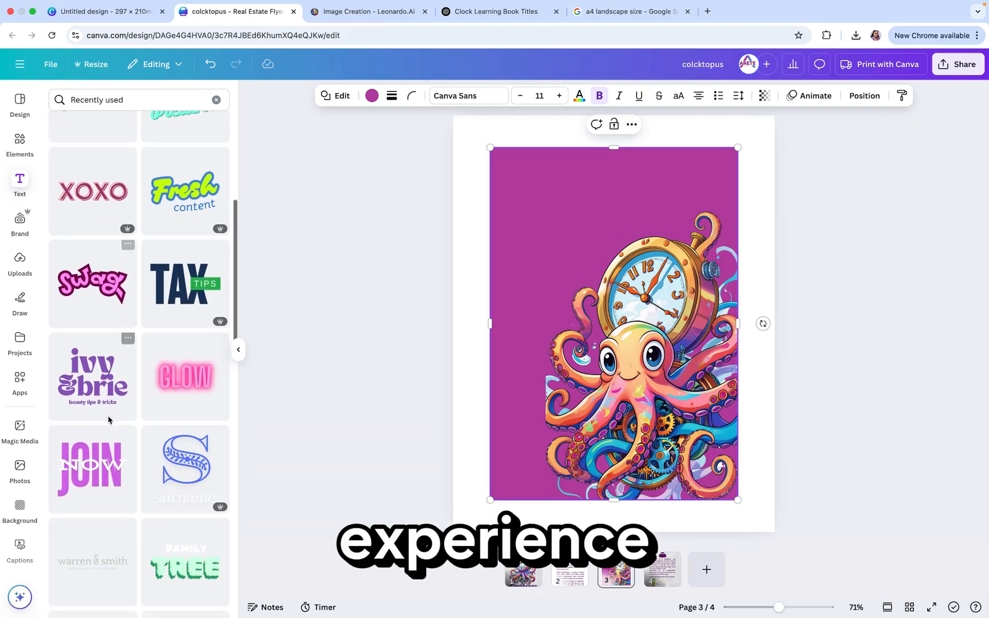
scroll(108, 420, down, 1)
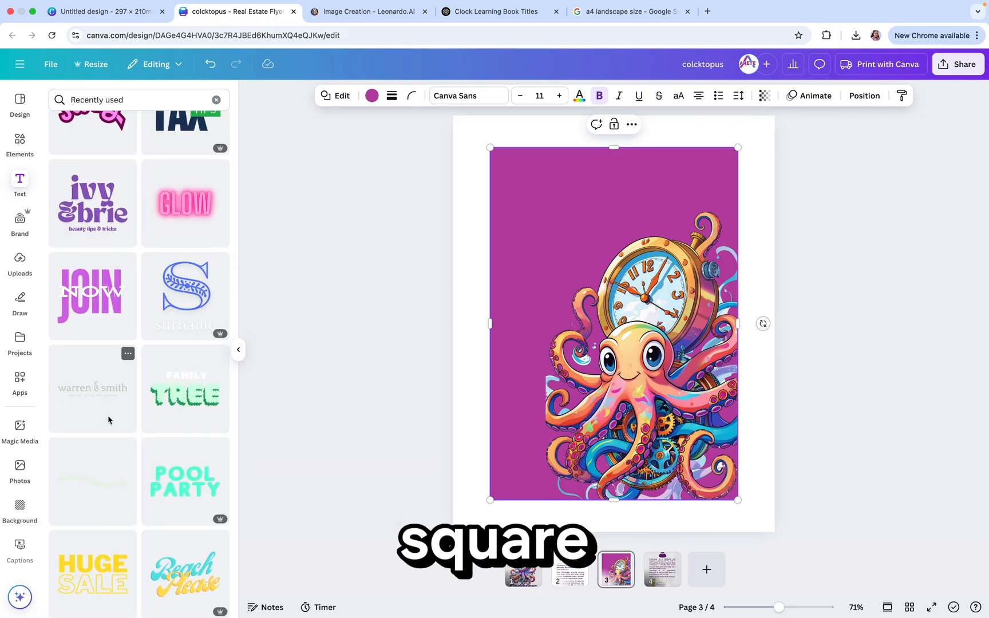
scroll(109, 420, up, 5)
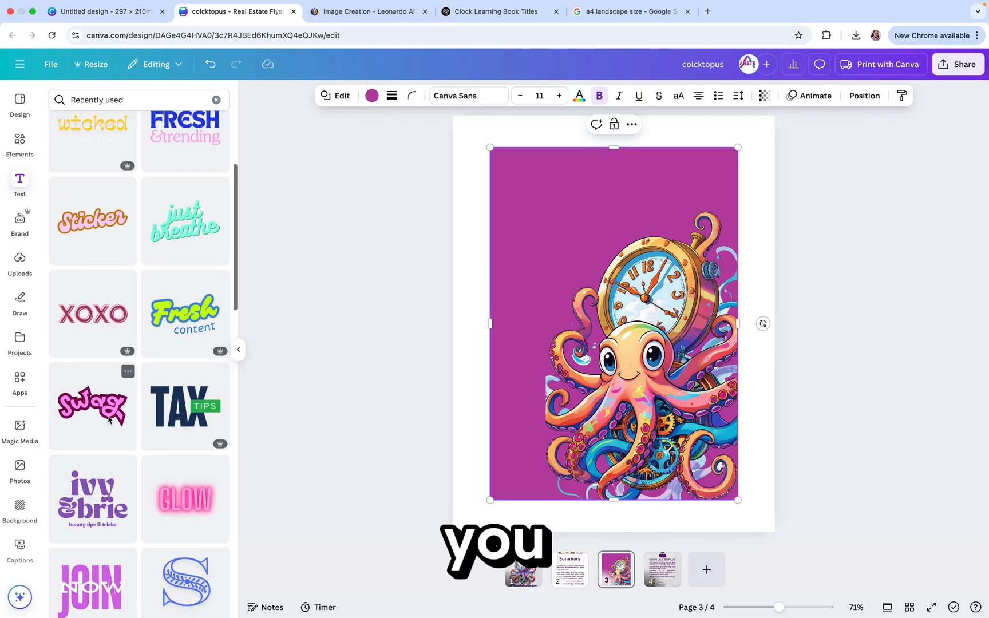
scroll(109, 420, up, 1)
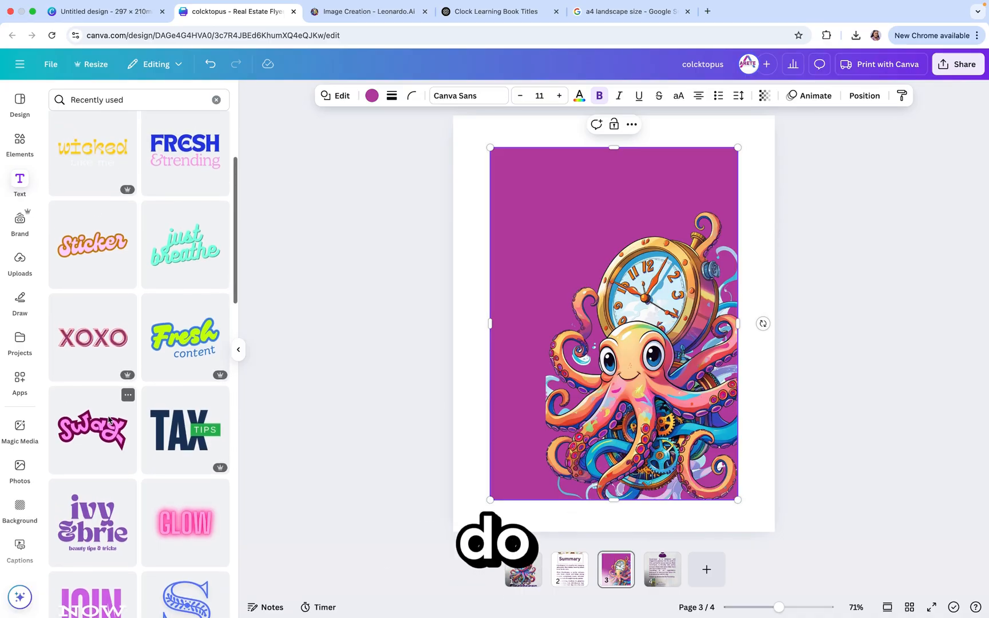
scroll(109, 420, up, 1)
click(82, 284)
drag(567, 321, 529, 217)
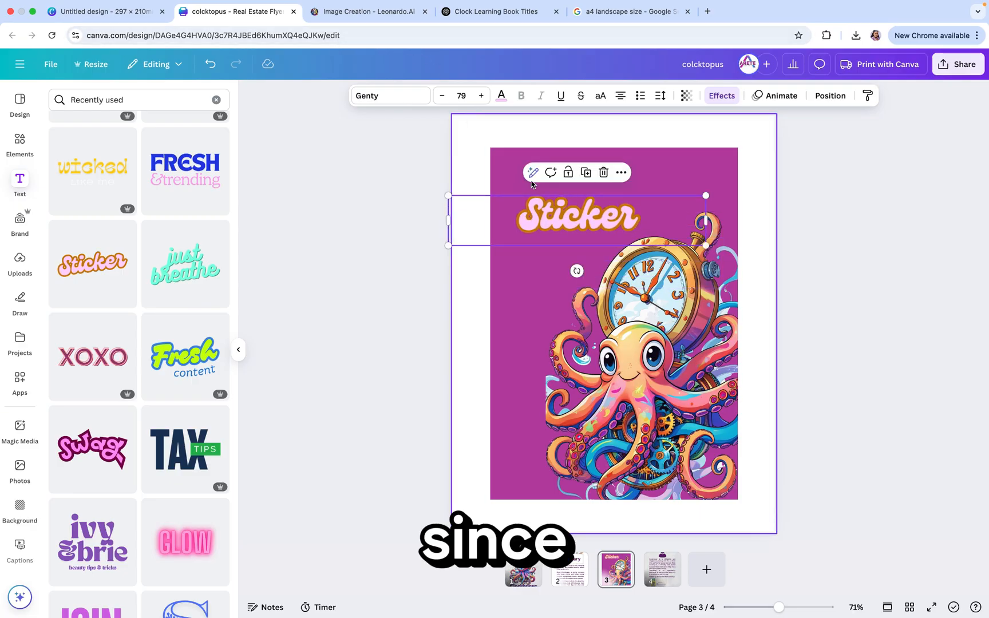
Step: Switch to ChatGPT and copy the Chapter 1 title "Meet Clocktopus!"
double_click(572, 223)
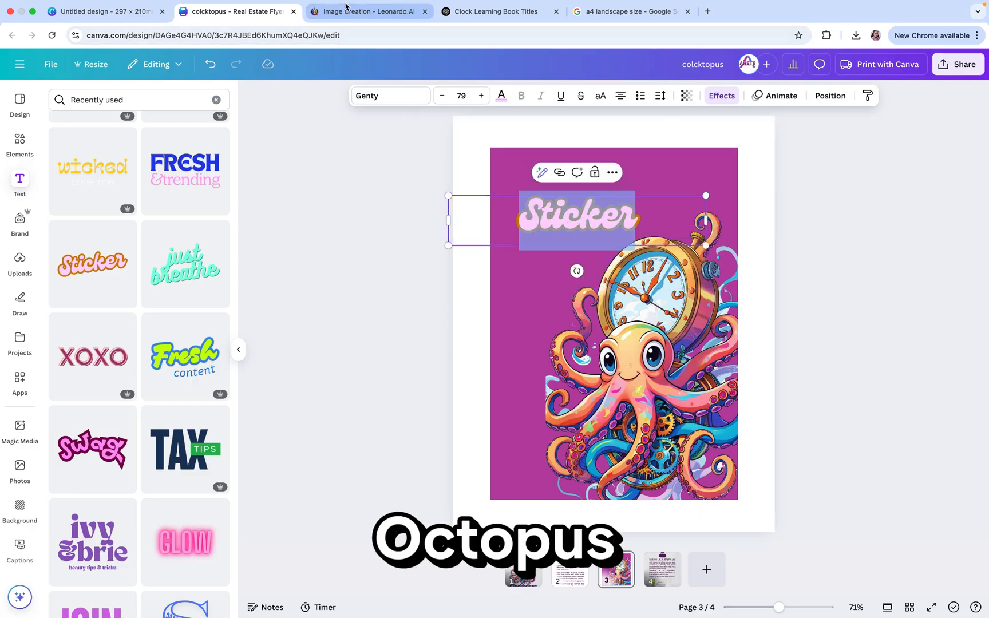
click(468, 13)
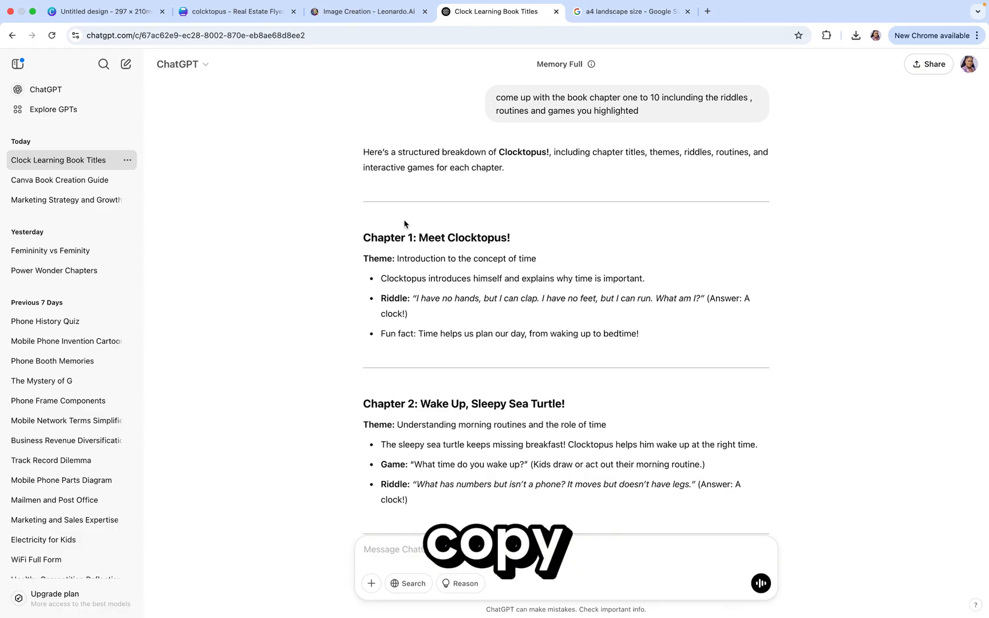
drag(419, 240, 515, 241)
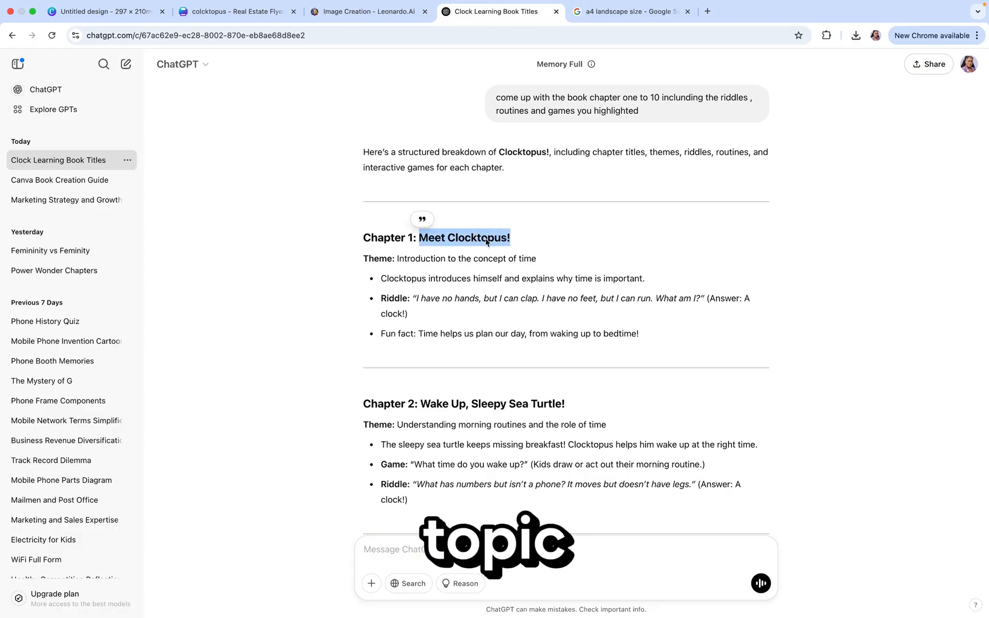
right_click(493, 241)
click(497, 263)
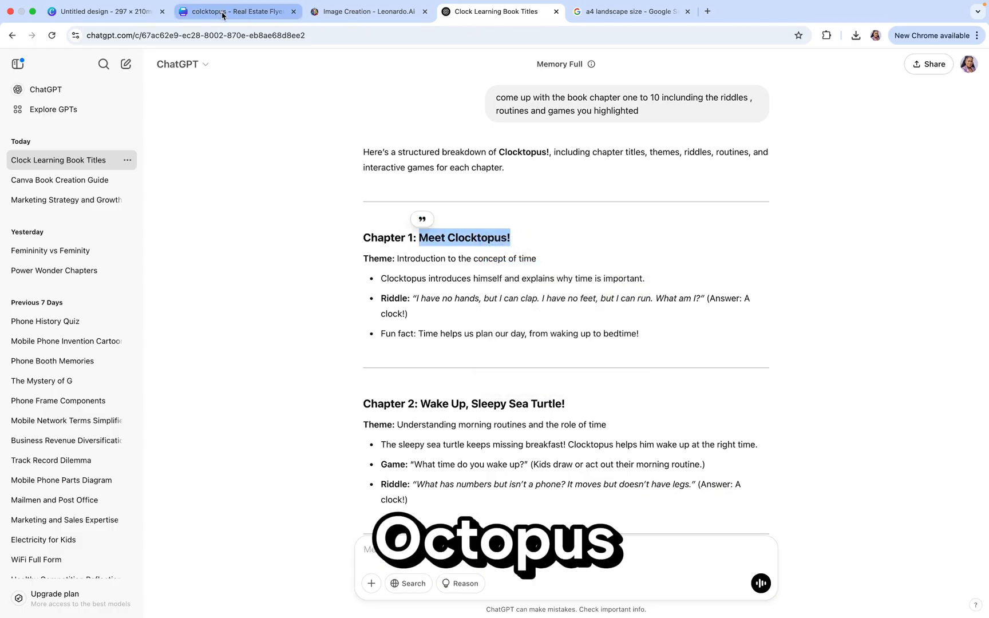
Step: Back in Canva, move the "Sticker" text up to the rectangle's upper edge and replace its wording with "Meet Clocktopus!"
click(222, 13)
drag(521, 218, 512, 176)
double_click(512, 174)
right_click(512, 176)
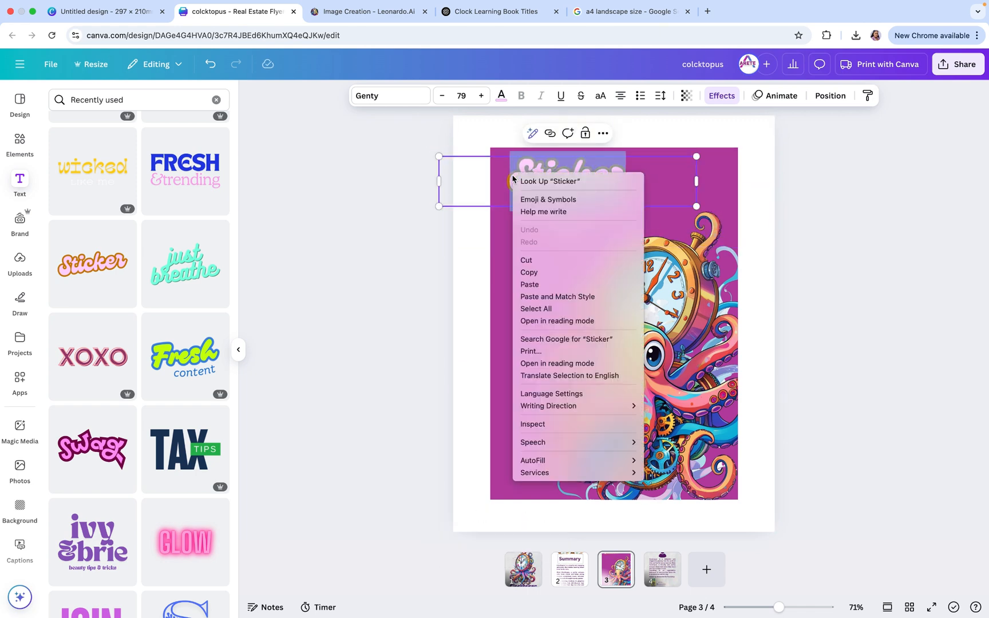
click(546, 285)
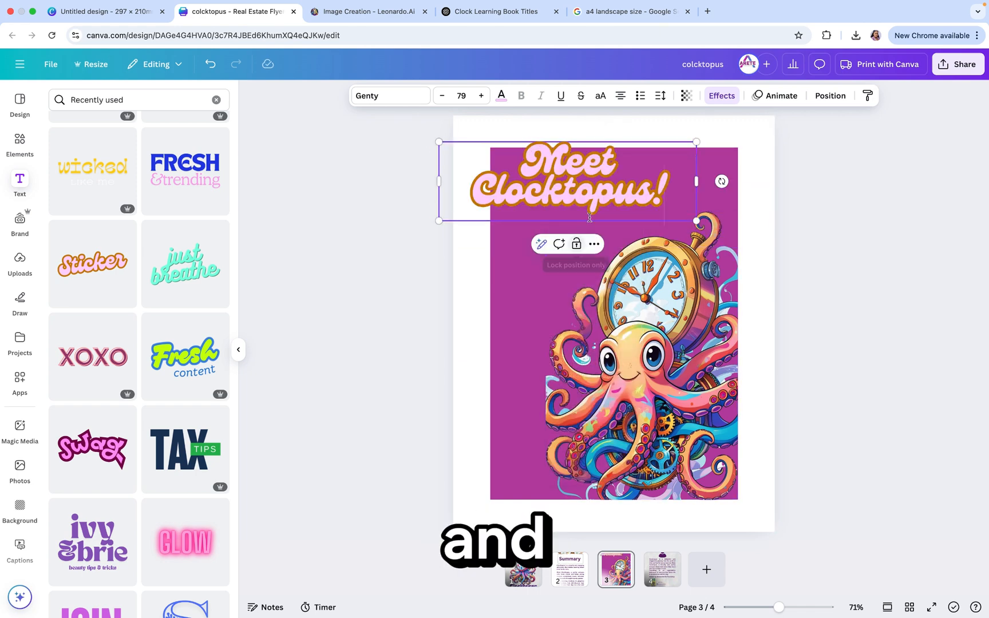
Step: Move the "Meet Clocktopus!" title so its lettering sits fully inside the upper part of the purple rectangle
double_click(584, 191)
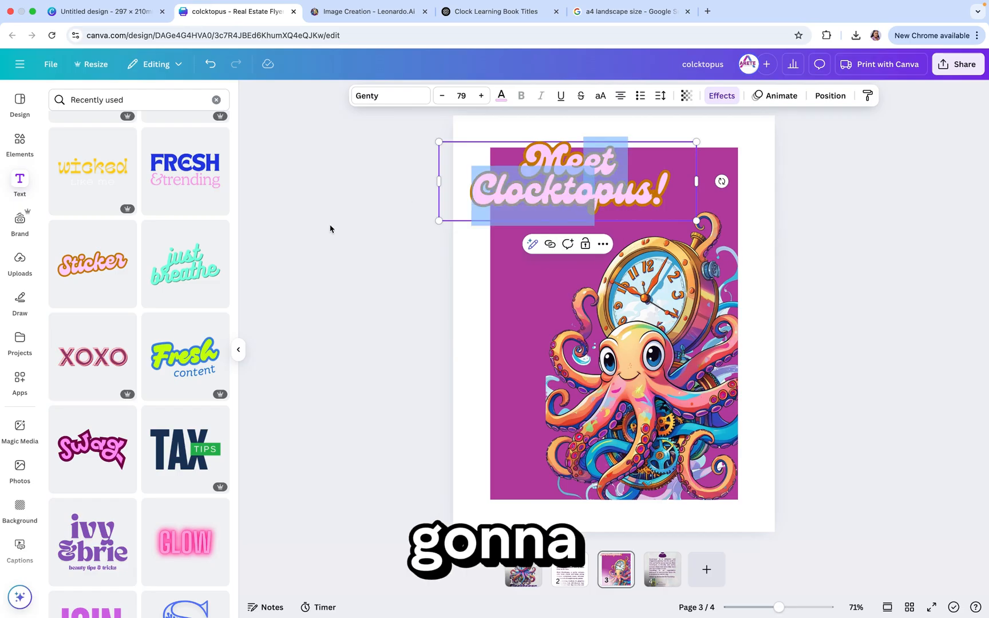
click(340, 223)
drag(511, 184, 548, 193)
click(512, 278)
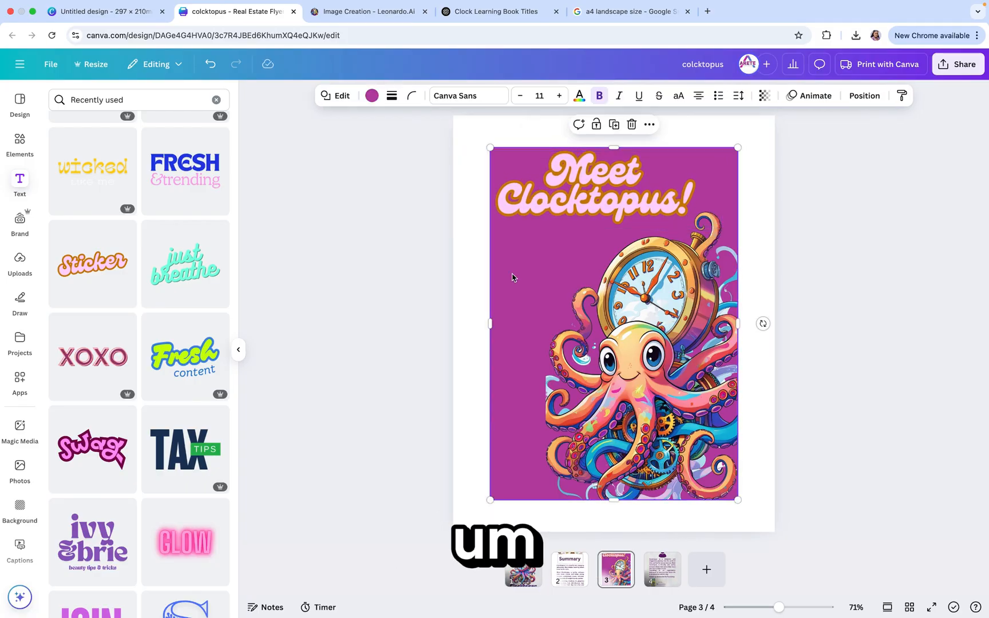
Step: Compare the generated octopus clock images in Leonardo.Ai with the page 3 layout in Canva
click(548, 202)
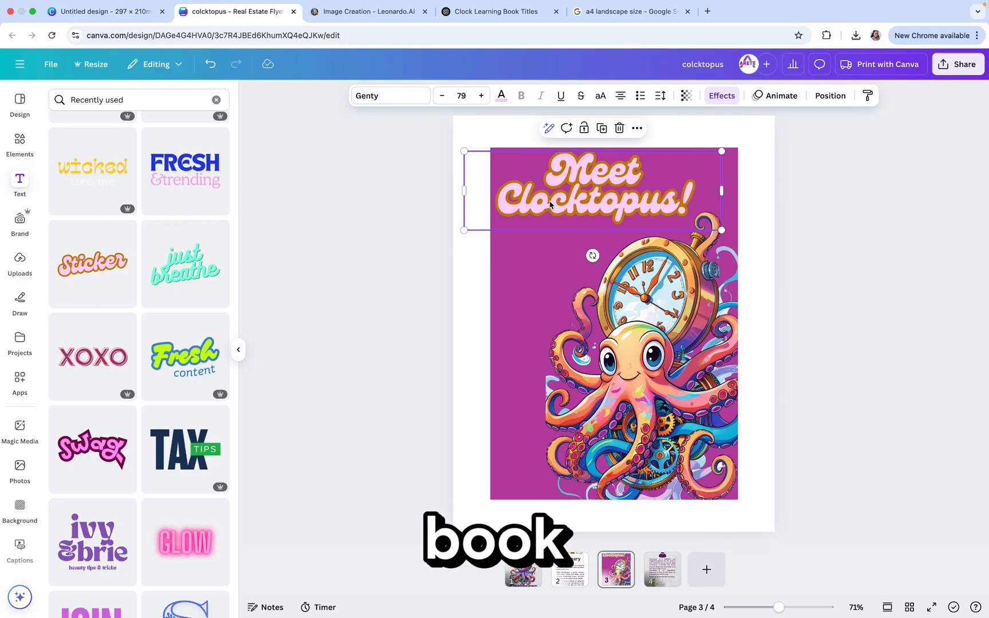
click(531, 21)
click(332, 12)
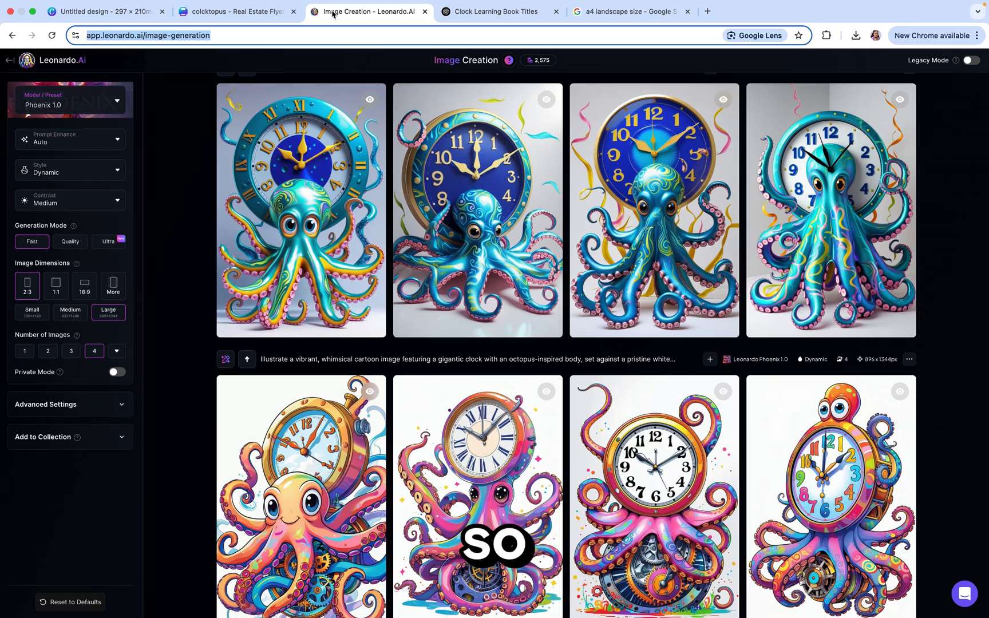
click(218, 17)
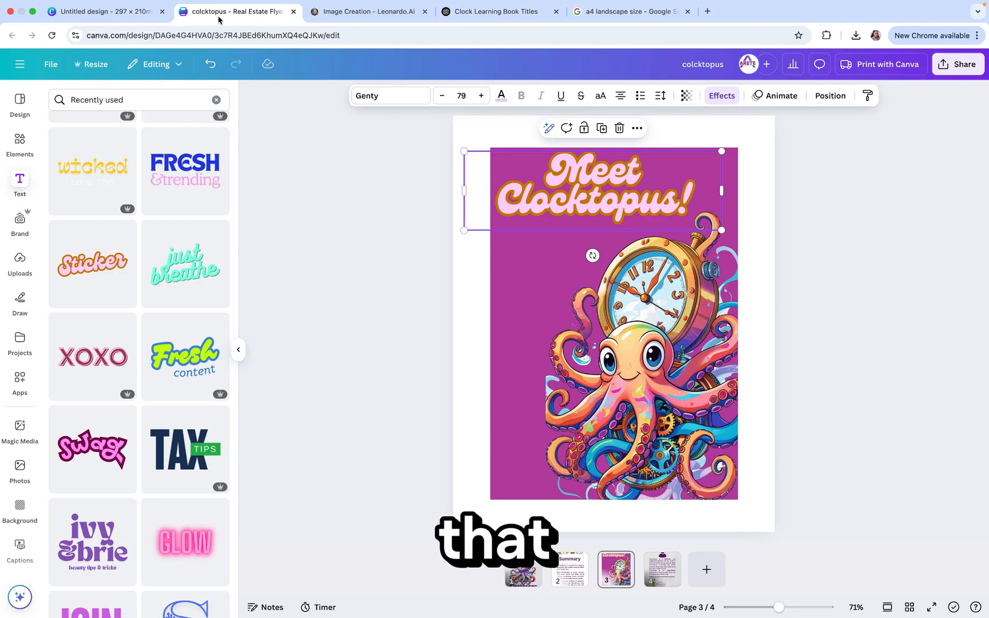
click(343, 11)
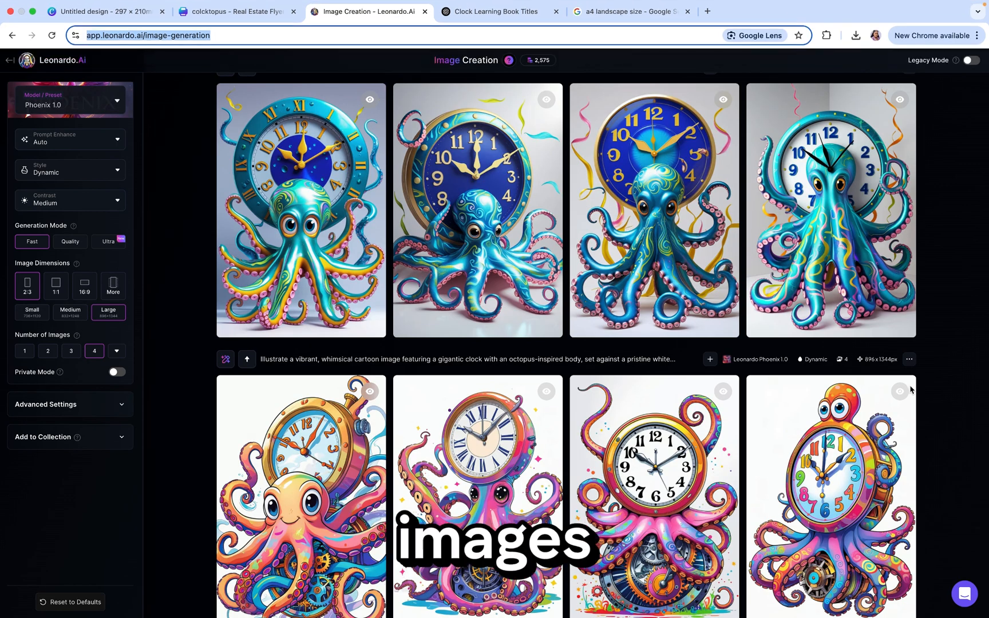
Step: Copy the generation seed of the orange and pink octopus clock images whose prompt begins "Illustrate a vibrant, whimsical cartoon image"
scroll(651, 353, down, 1)
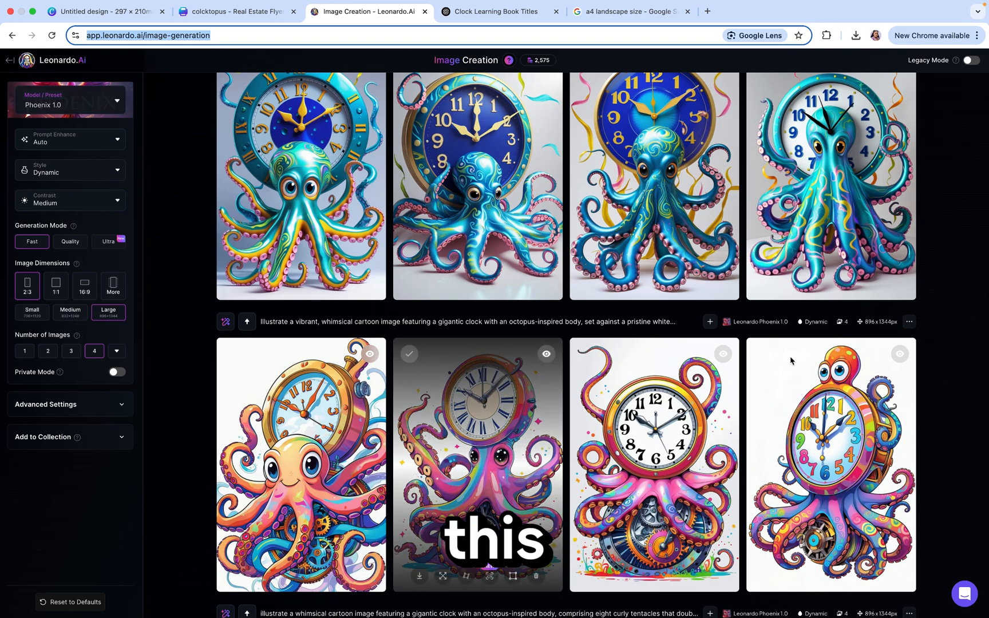
click(909, 322)
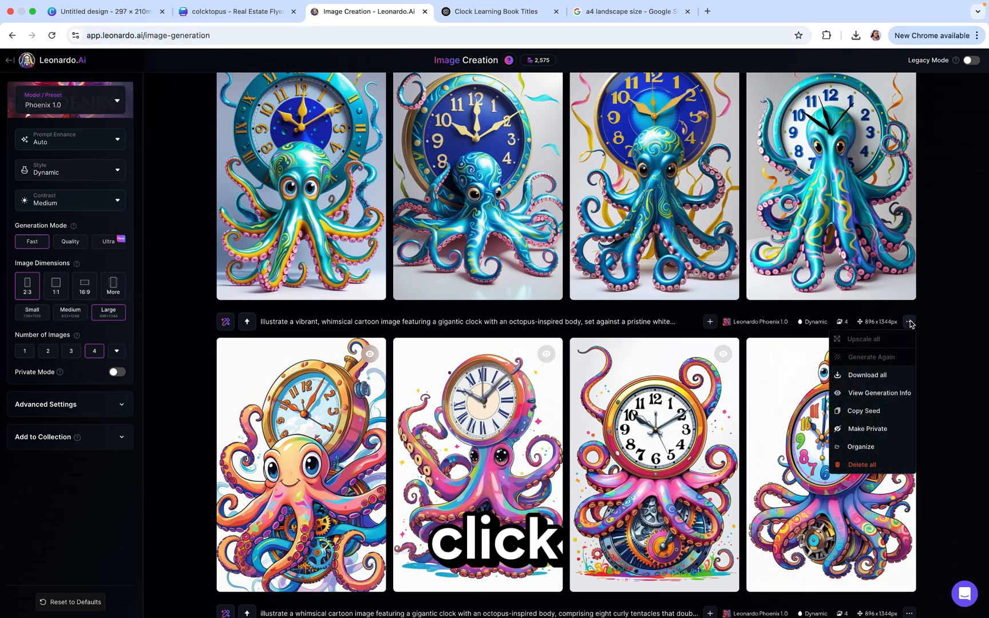
click(864, 410)
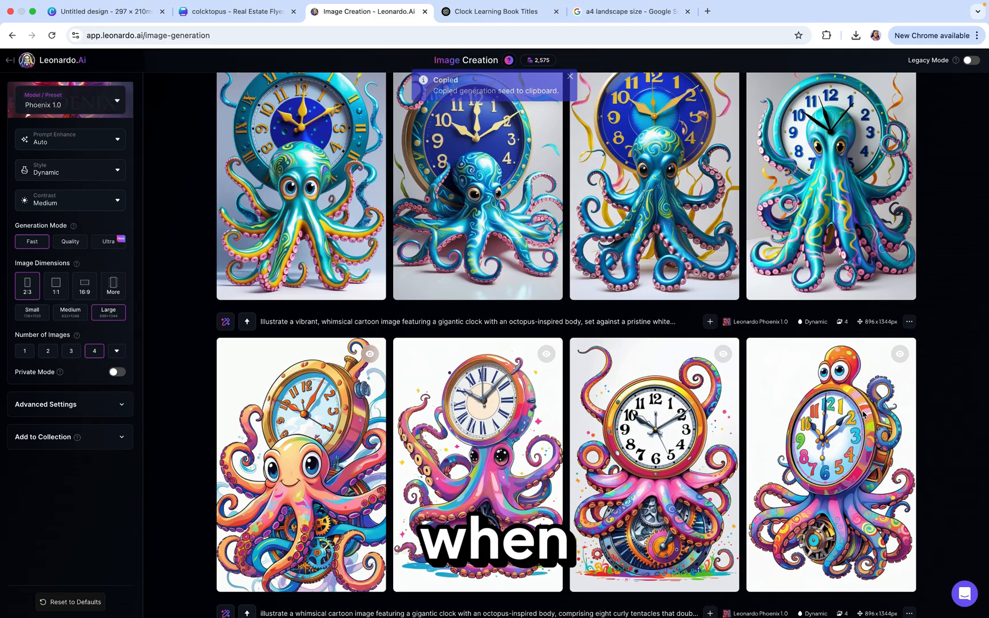
scroll(660, 270, up, 5)
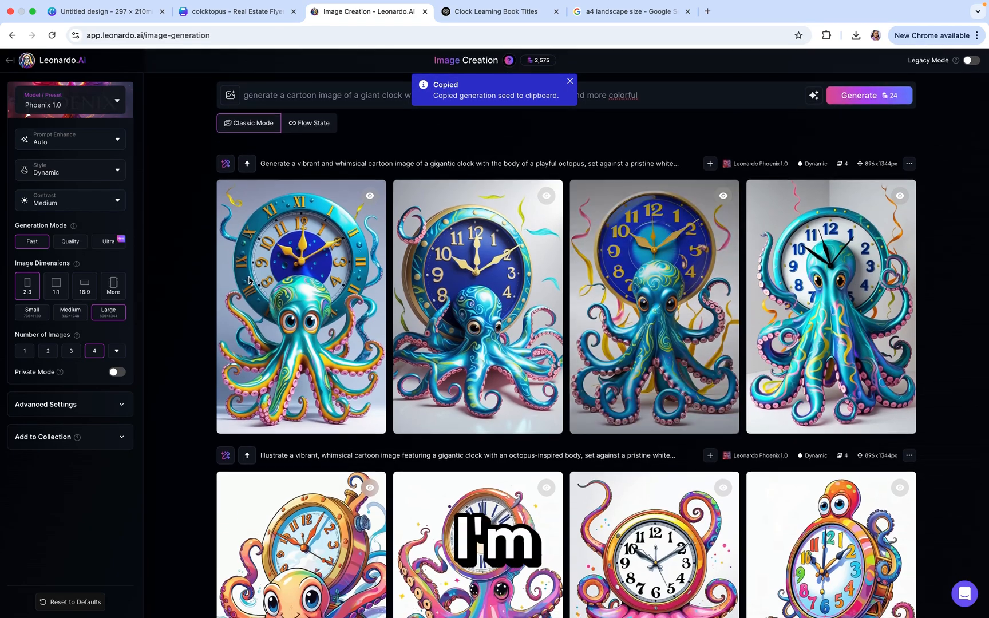
click(115, 406)
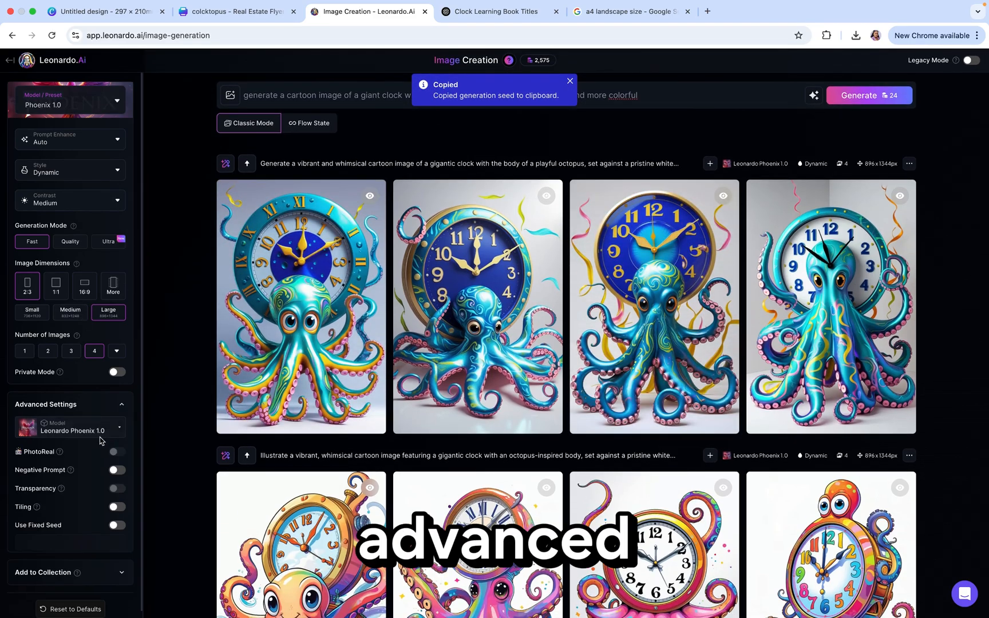
scroll(94, 458, down, 1)
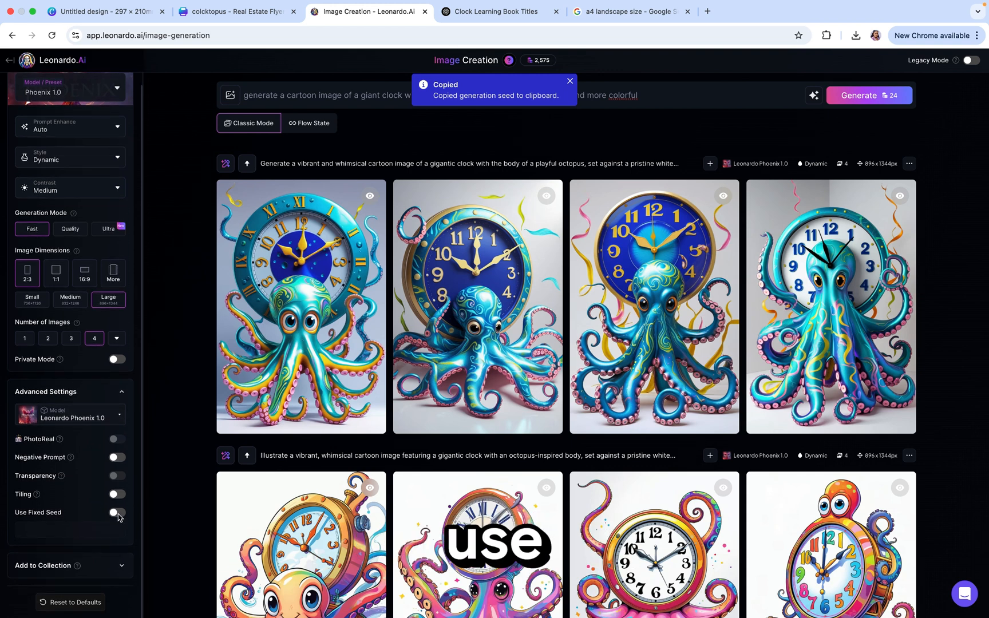
right_click(68, 534)
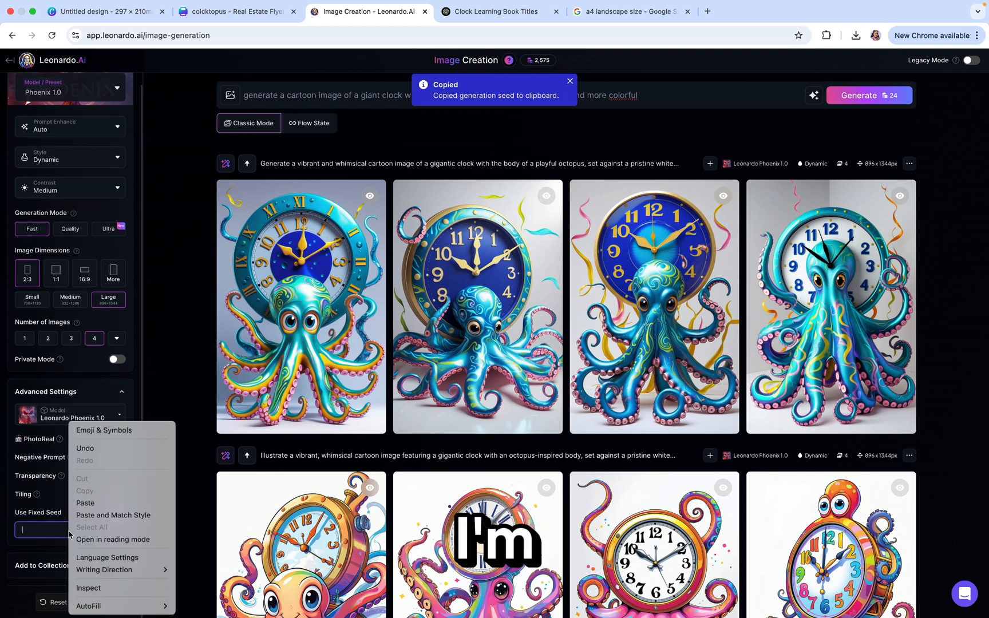
click(82, 504)
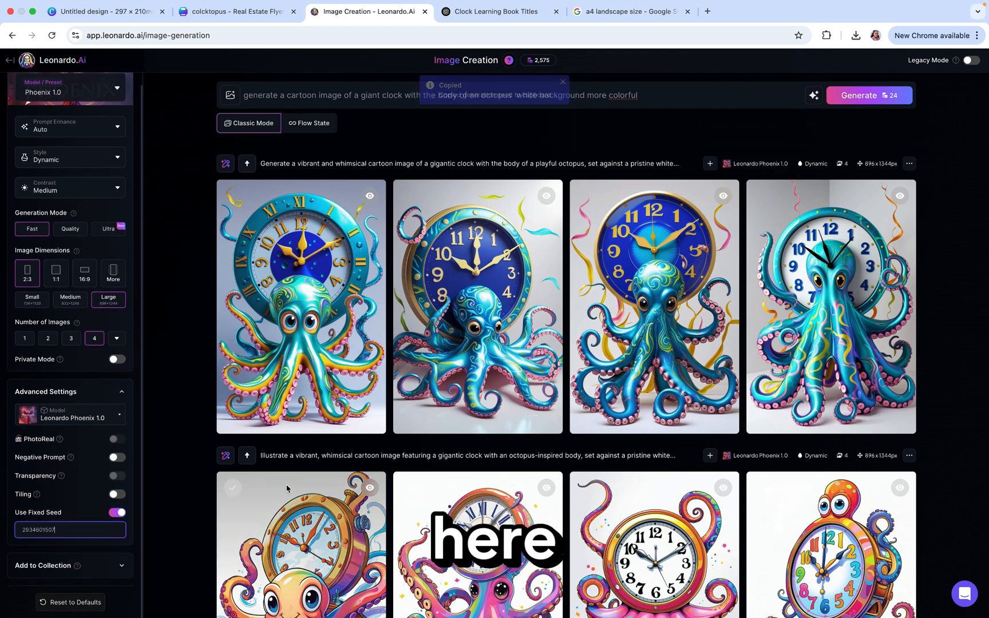
Step: Reuse the "Illustrate a vibrant, whimsical cartoon image" prompt with the fixed seed and generate four new images
click(645, 459)
double_click(646, 457)
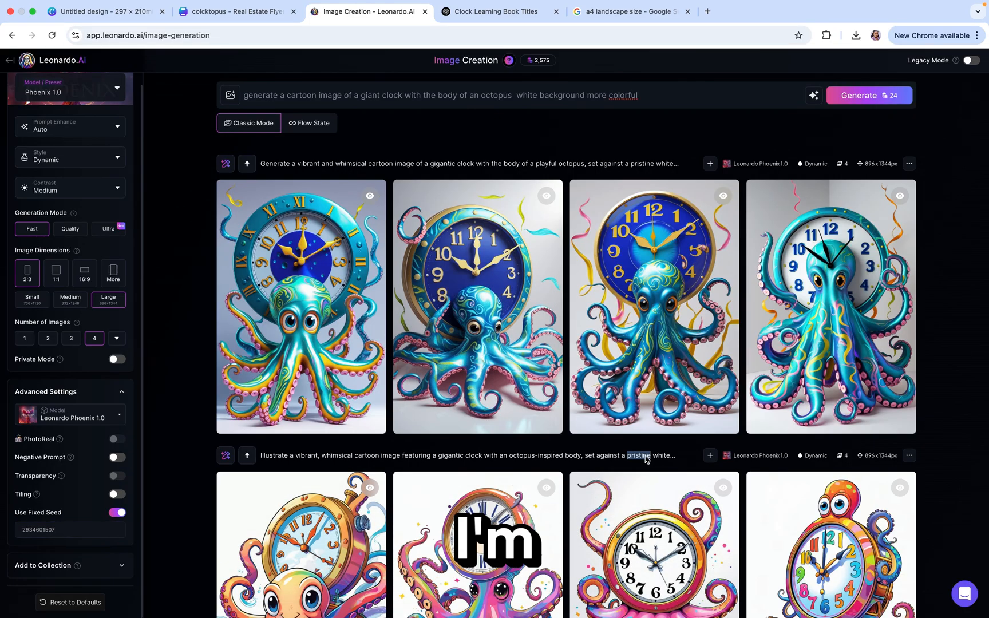
triple_click(646, 459)
click(645, 459)
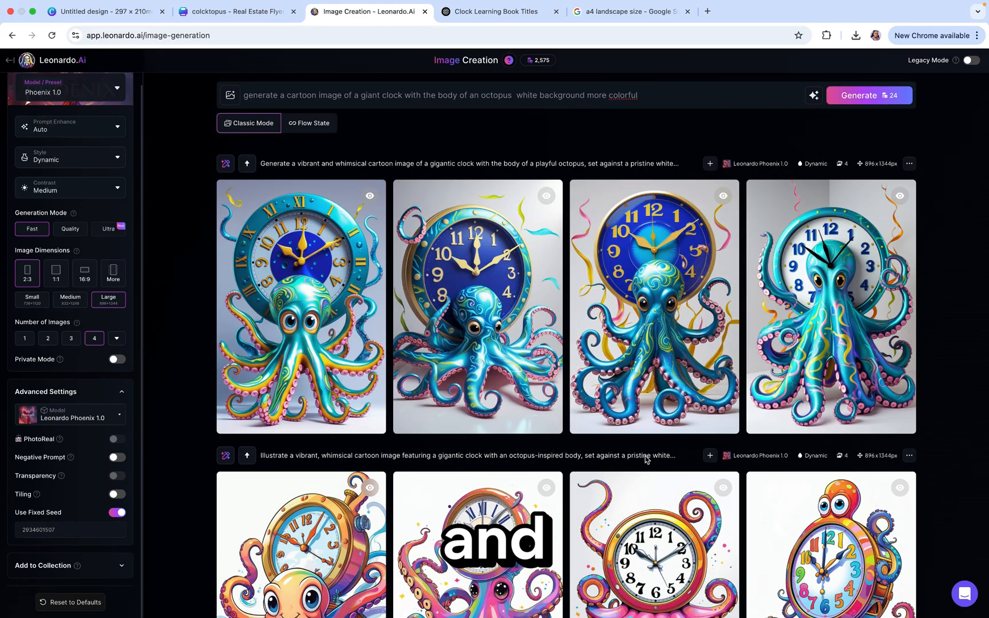
click(248, 463)
click(309, 469)
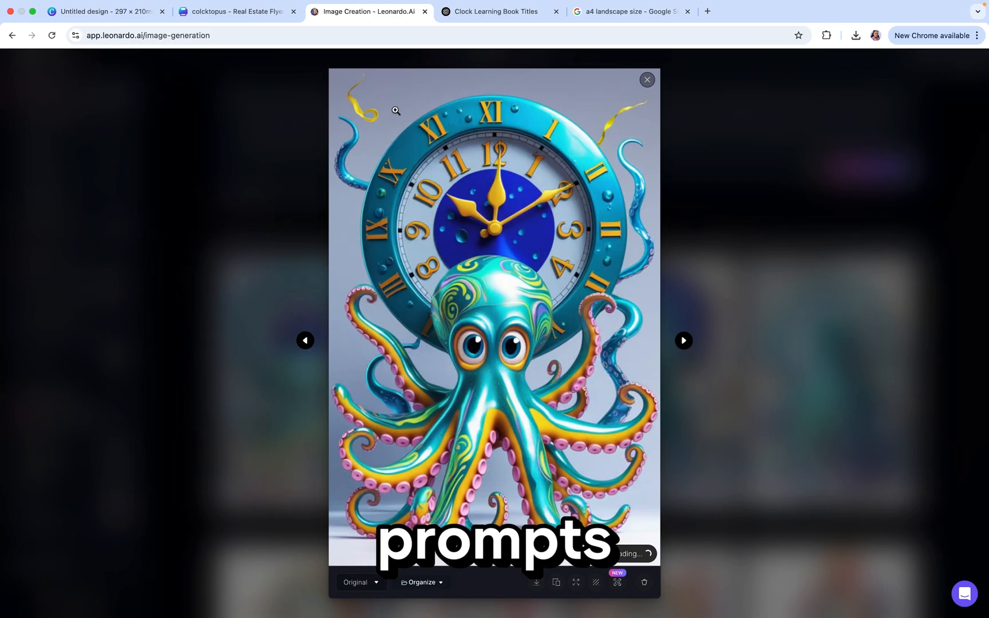
click(647, 80)
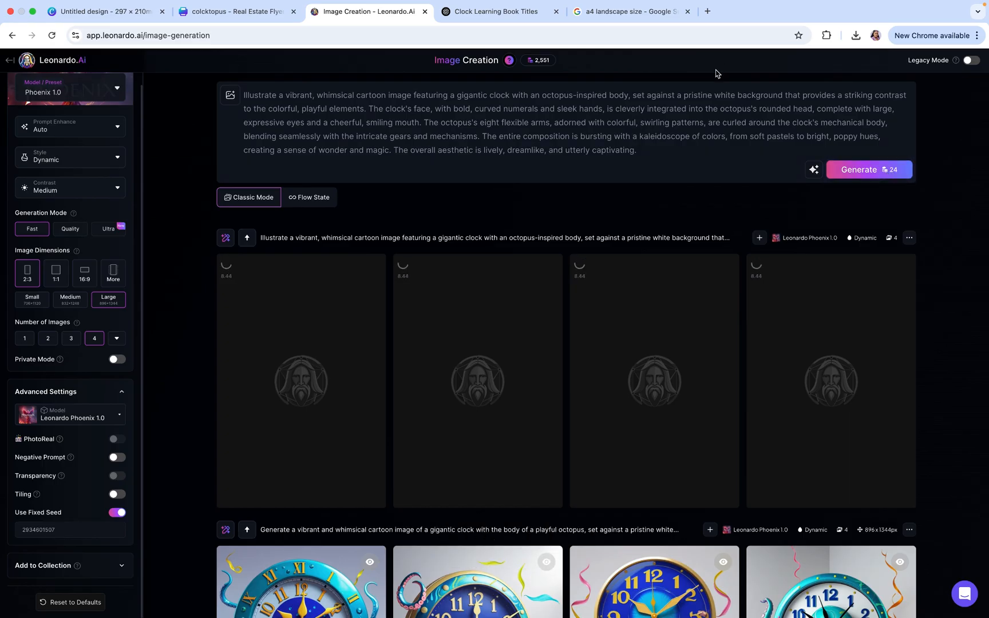
Step: Switch to the clocktopus design in Canva, select the purple rectangle on page 3 and show the available design elements
click(232, 14)
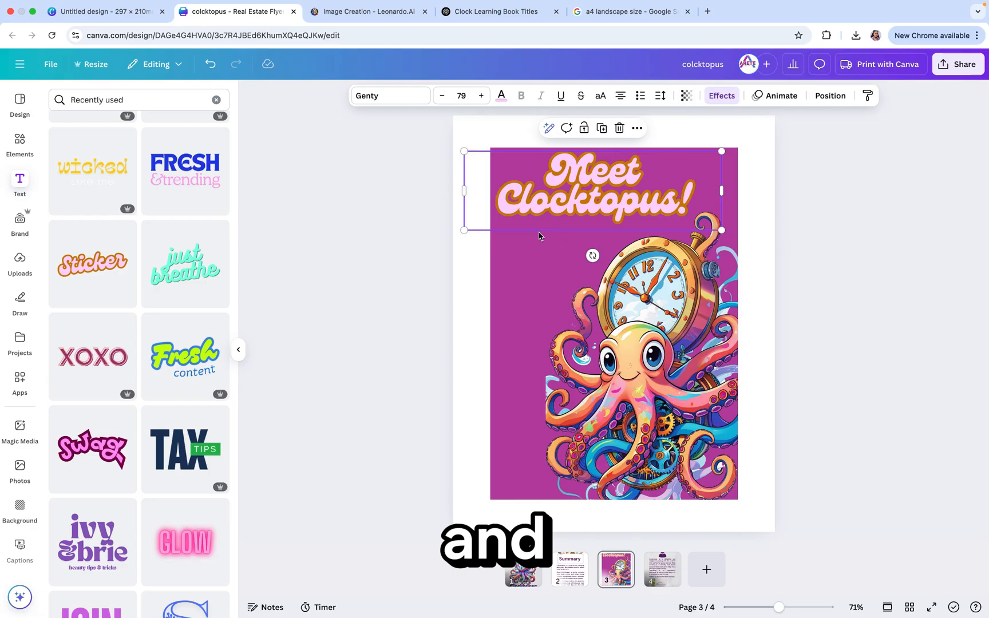
click(521, 261)
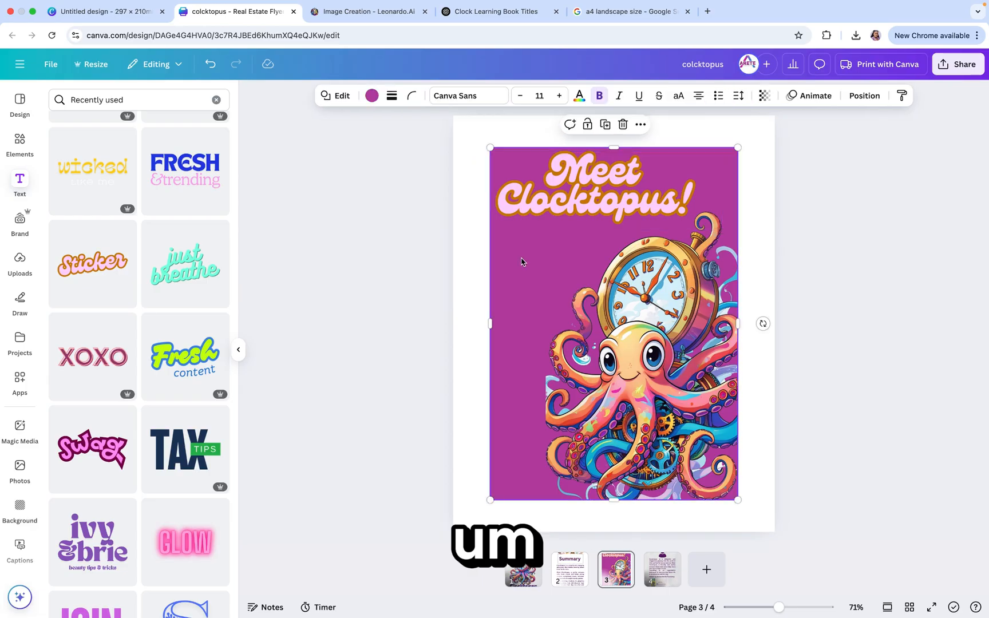
click(20, 143)
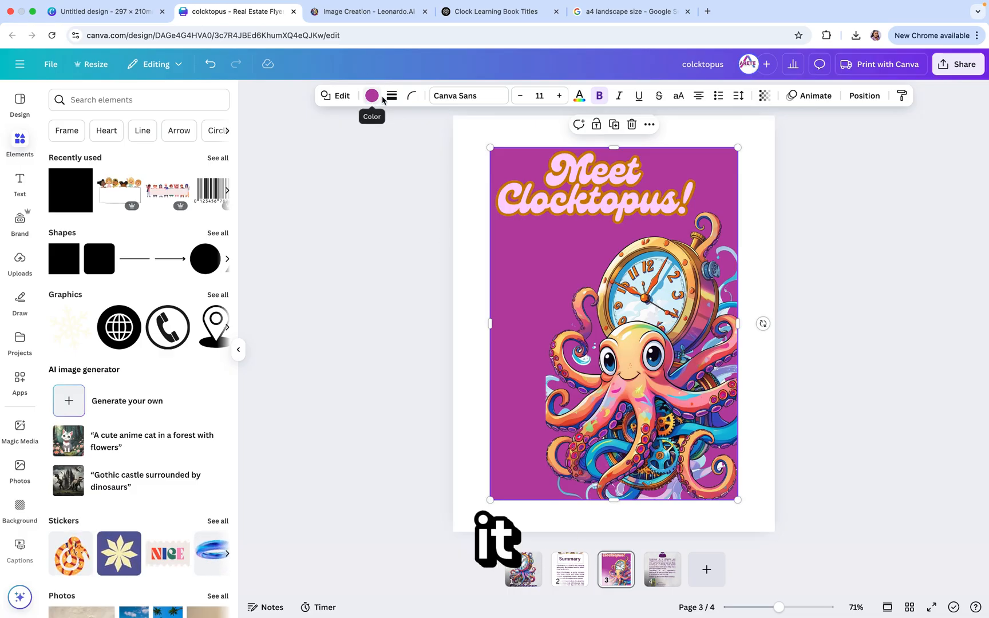
Step: Try purple and bright pink as text colours for the "Meet Clocktopus!" title, and undo both colour changes
click(518, 211)
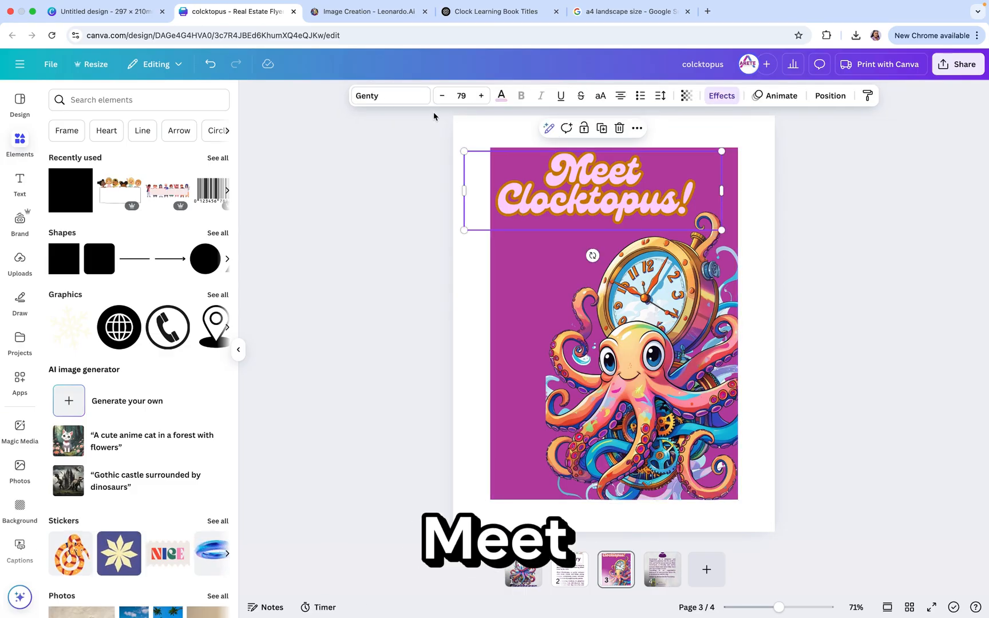
click(501, 95)
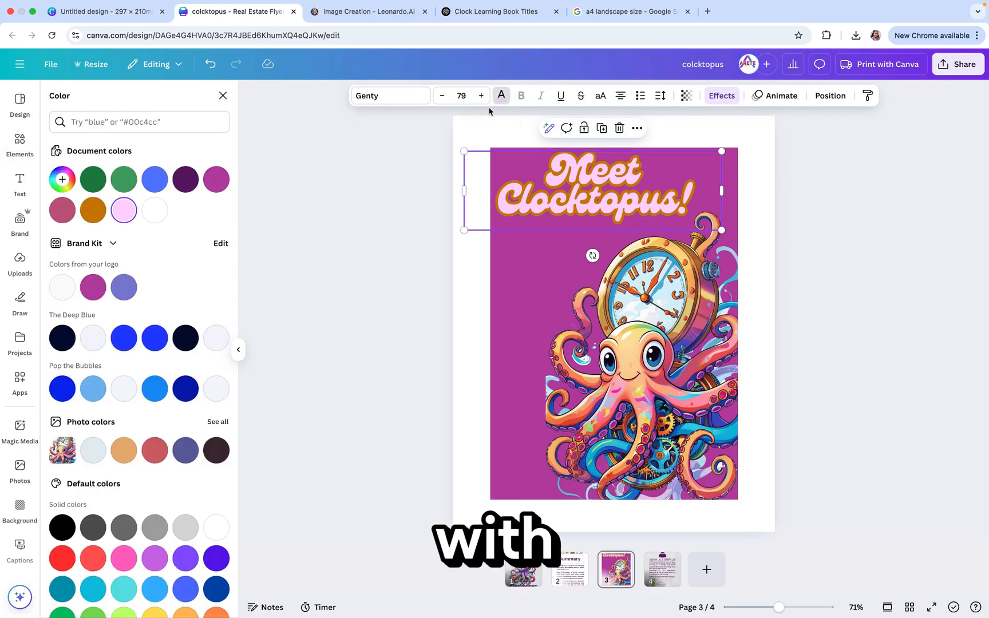
click(215, 179)
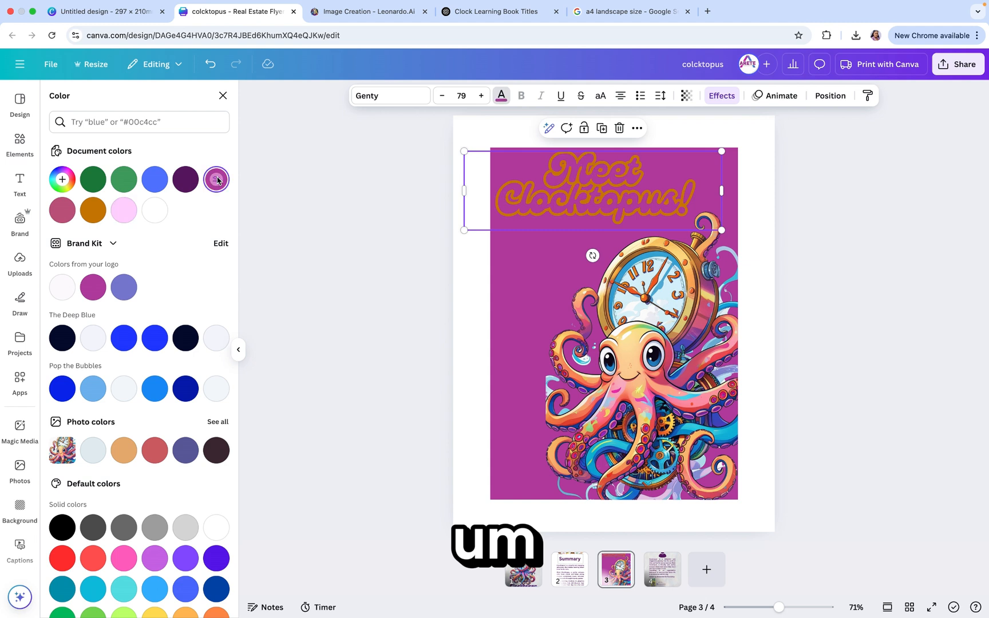
scroll(115, 458, down, 1)
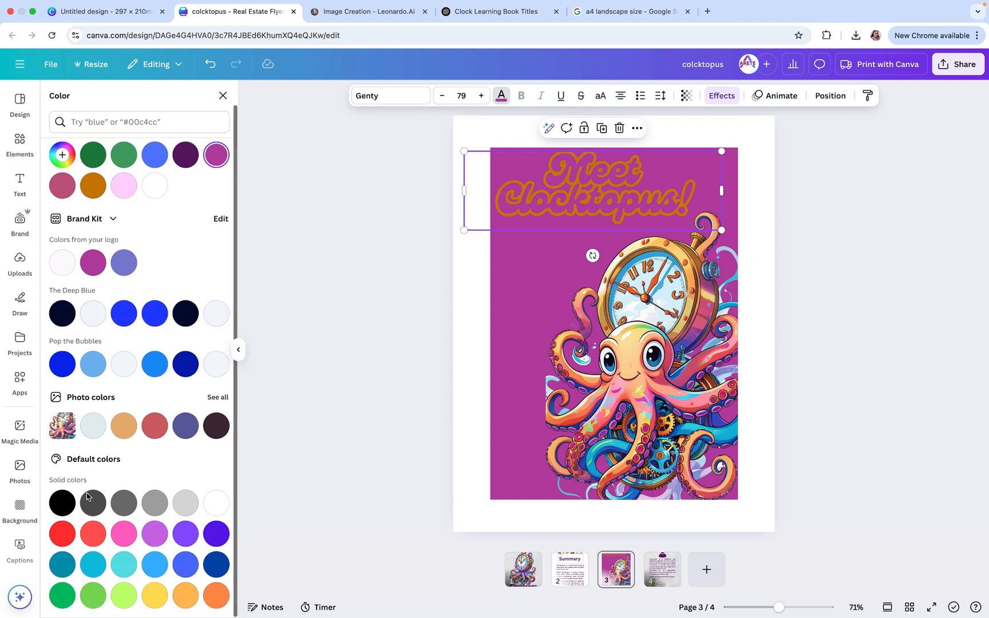
click(124, 534)
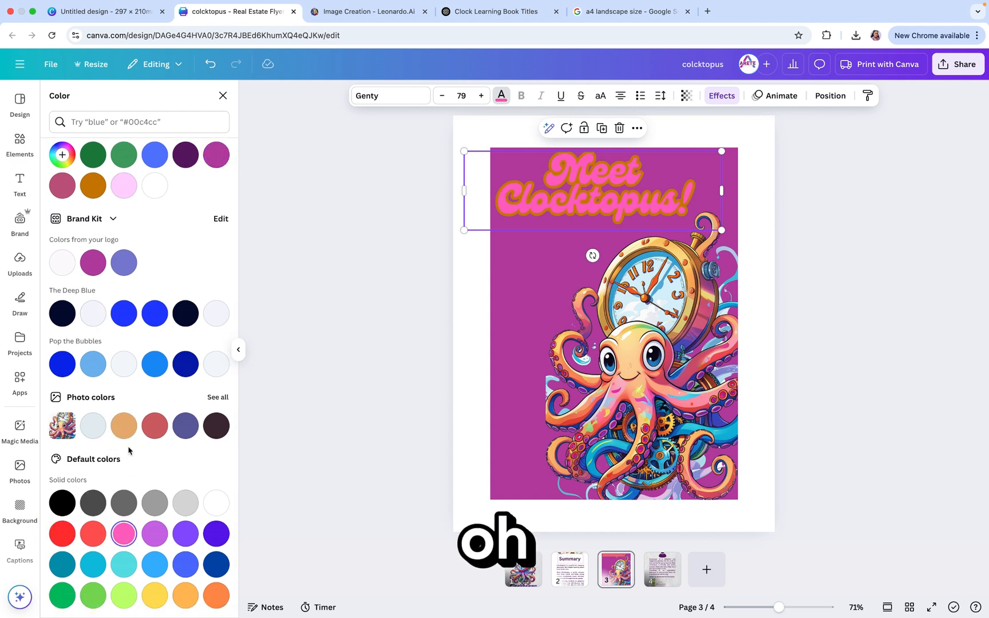
click(209, 64)
click(210, 64)
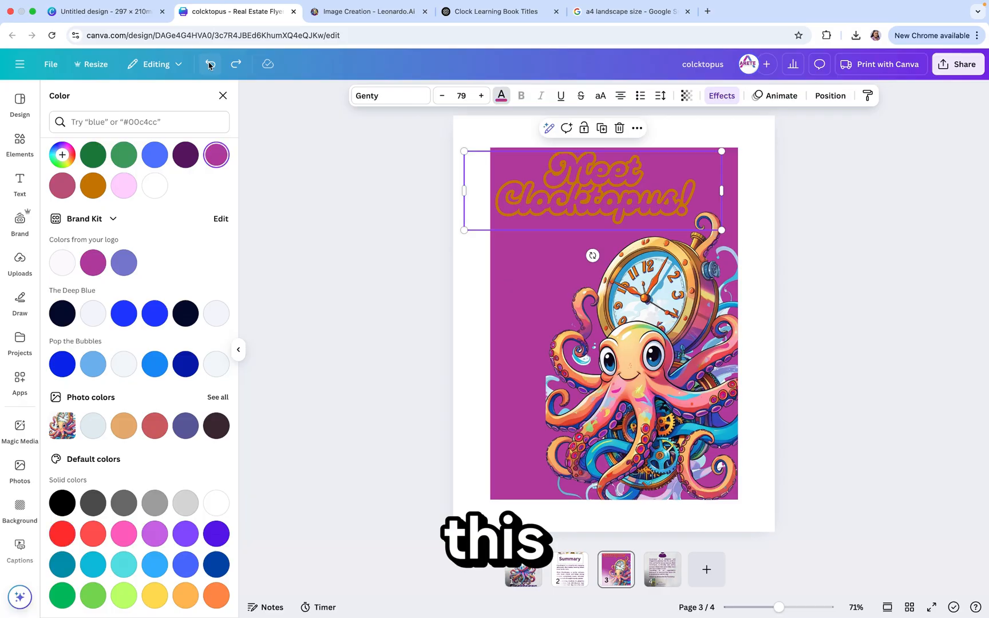
click(209, 64)
Step: Try page 3 without the purple rectangle by deleting it, and undo the deletion
click(517, 288)
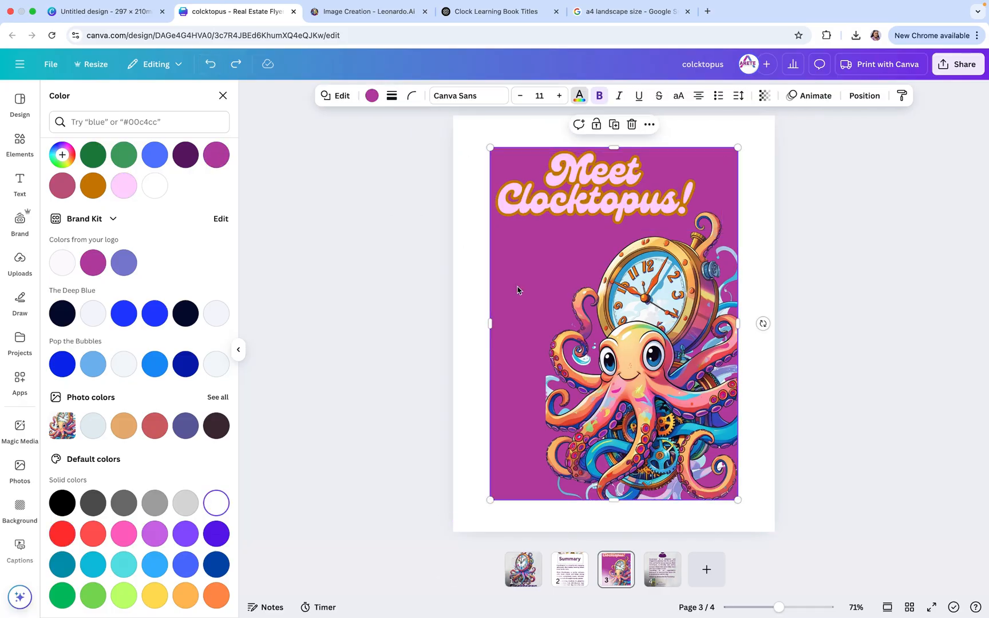
key(BackSpace)
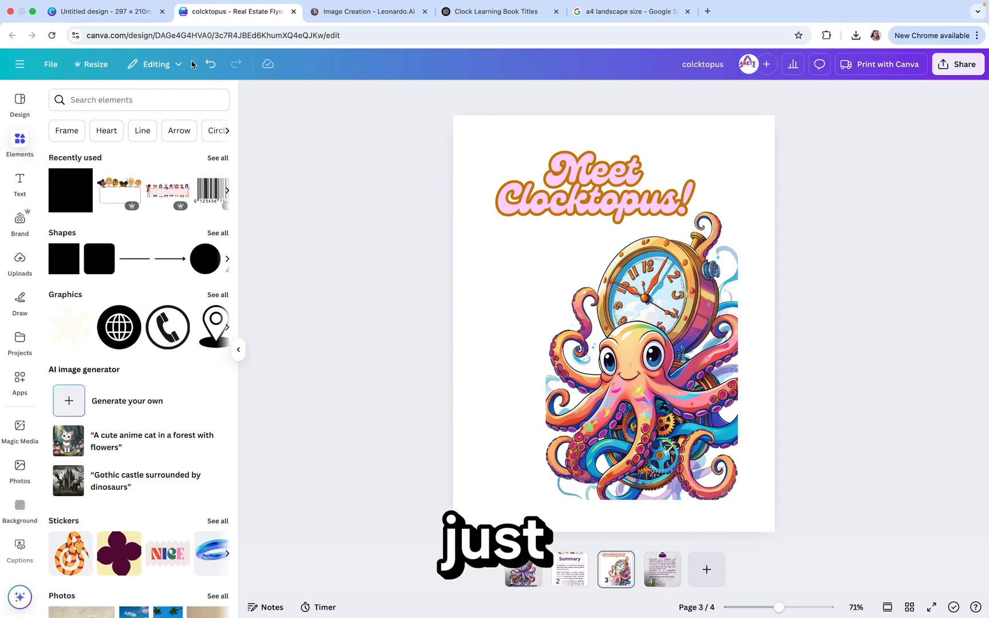
click(209, 64)
Step: Search the design templates for "pink"
click(22, 112)
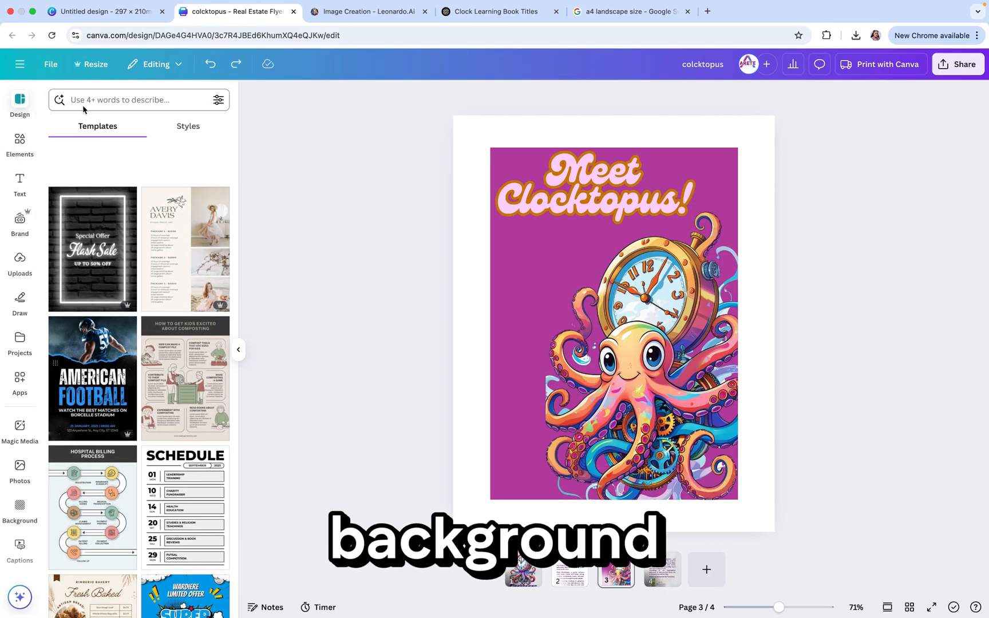
click(84, 107)
text(pink)
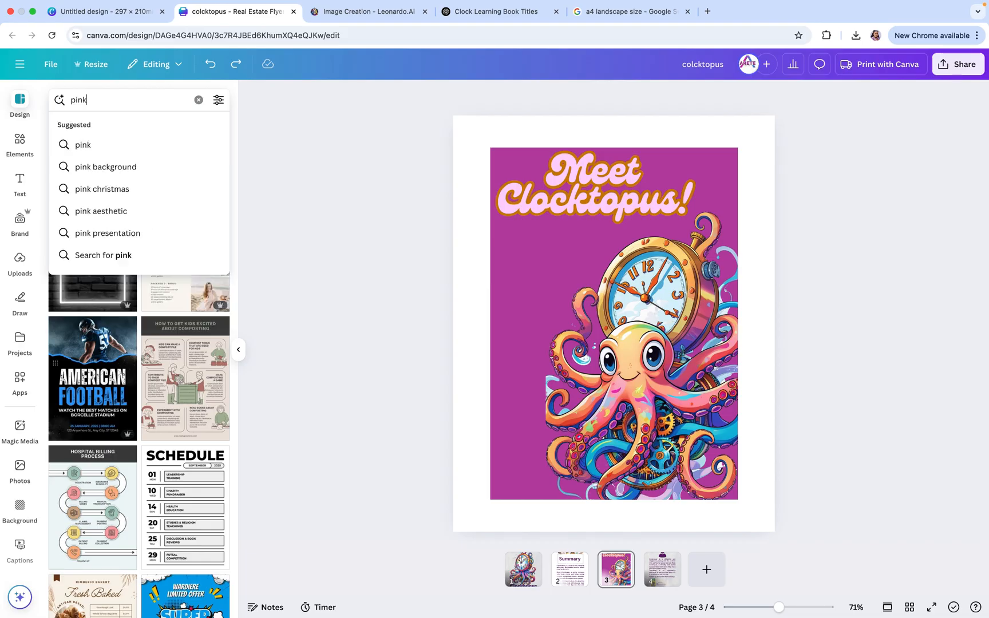
key(Return)
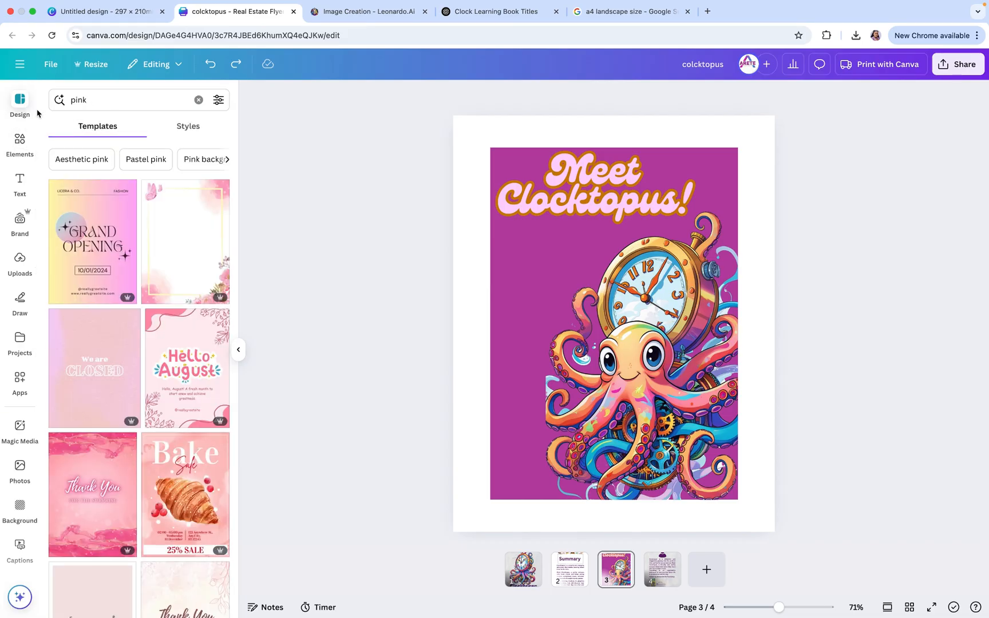
Step: Search the design elements for "pink and blue background"
click(20, 143)
click(80, 103)
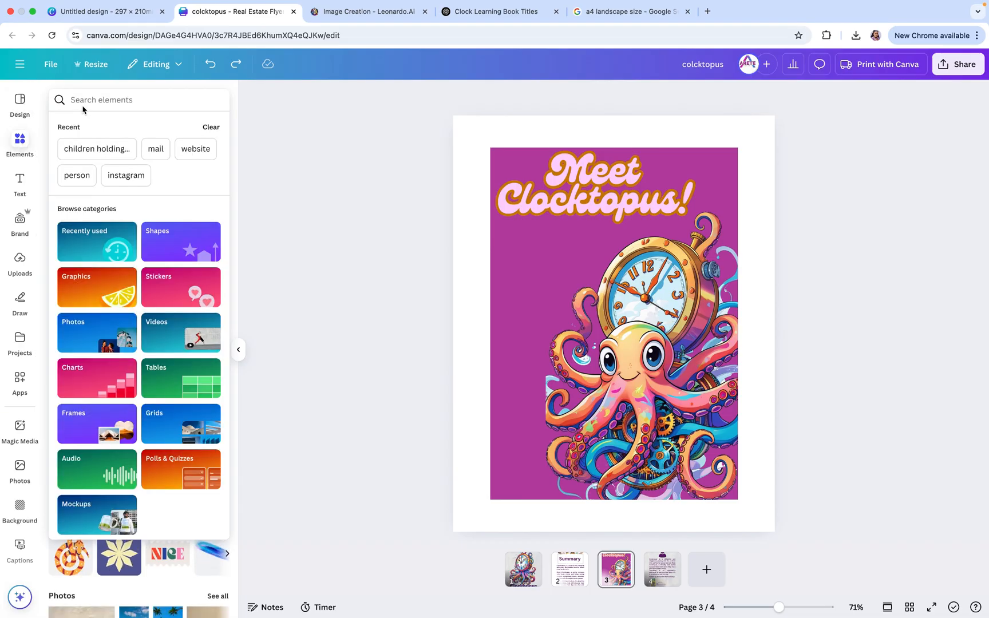
text(pink and b)
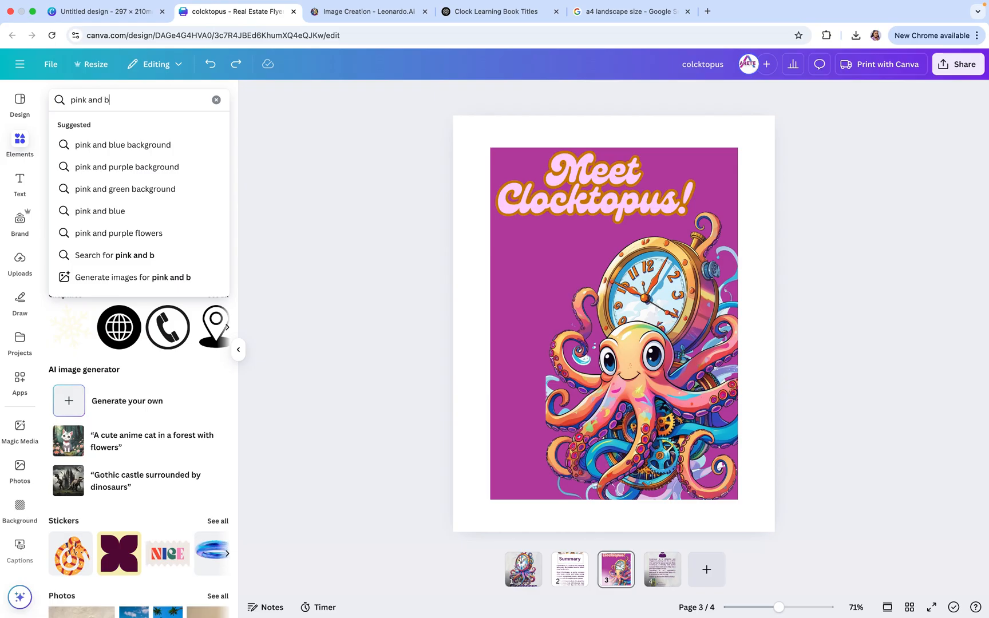
text(lue)
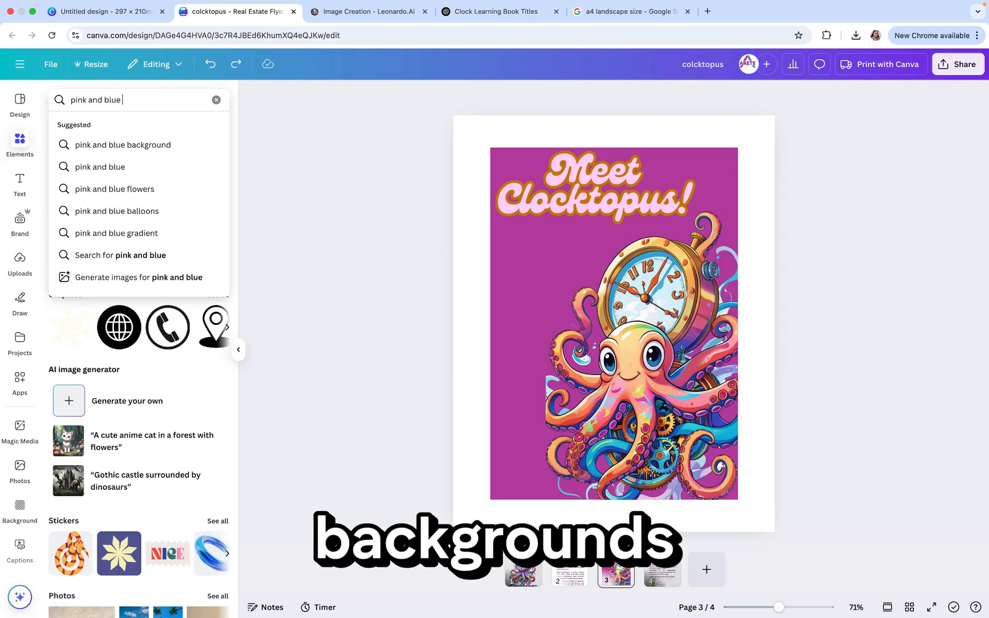
click(94, 145)
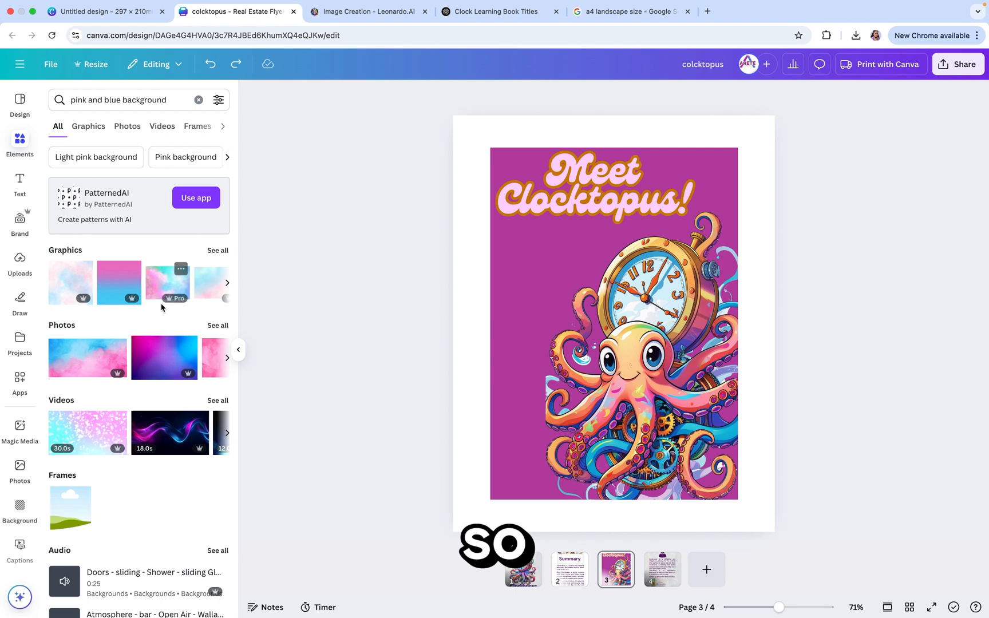
Step: Try the dark pink-blue gradient photo and the light pink-to-blue gradient graphic on page 3, deleting each one again
click(166, 364)
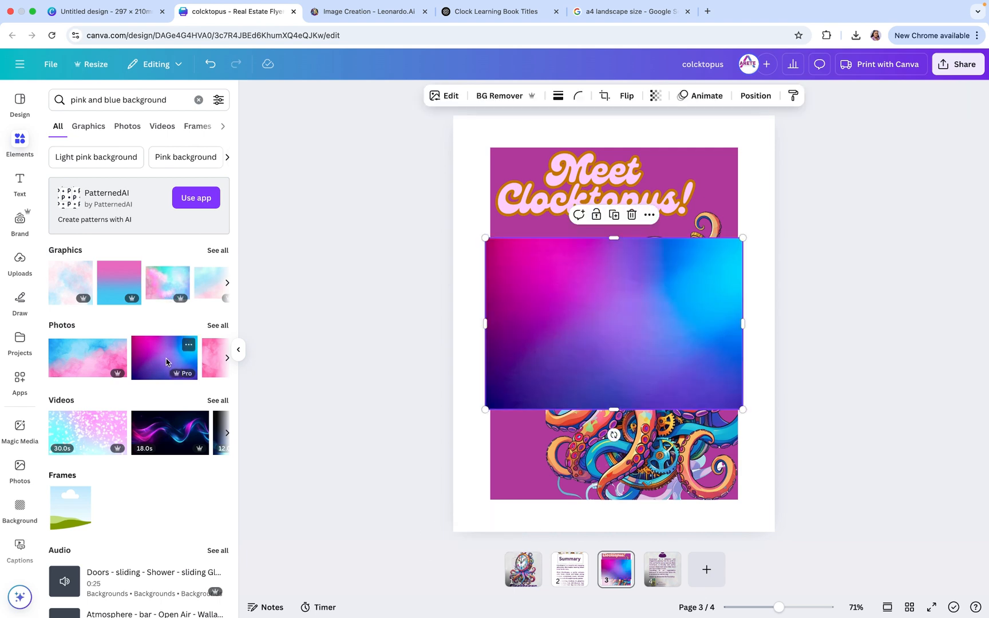
key(Delete)
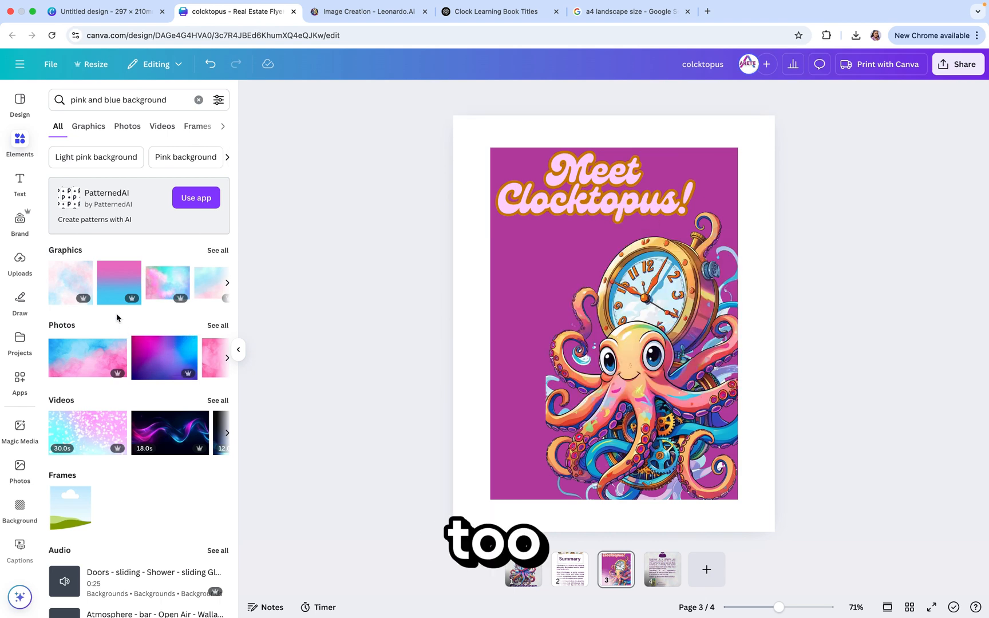
click(129, 282)
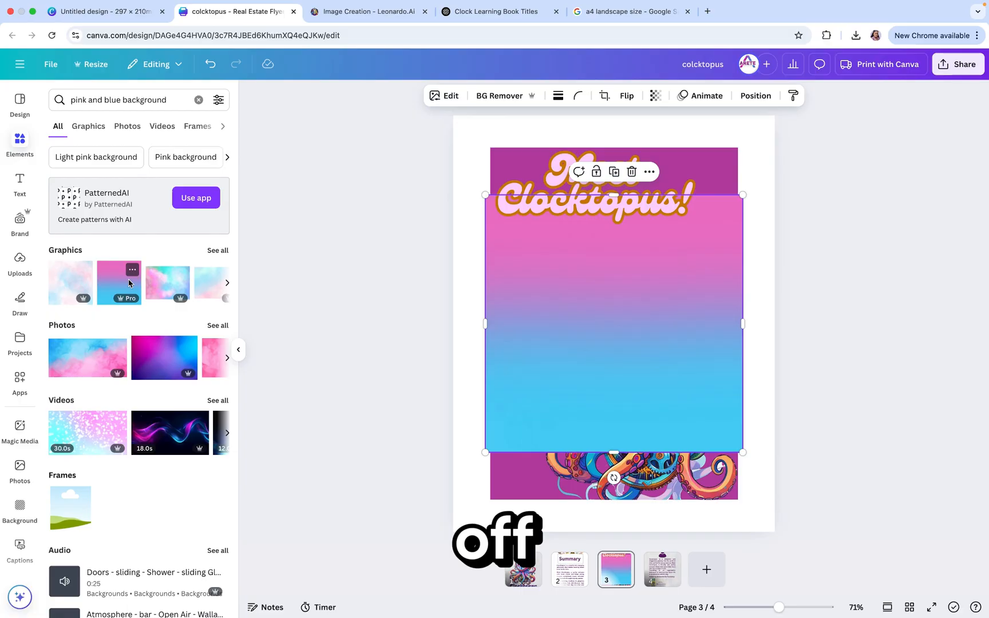
key(Delete)
Step: Add the light blue-to-pink gradient graphic to page 3 and resize it to about 6.67 by 9.3 in over the purple rectangle
click(217, 250)
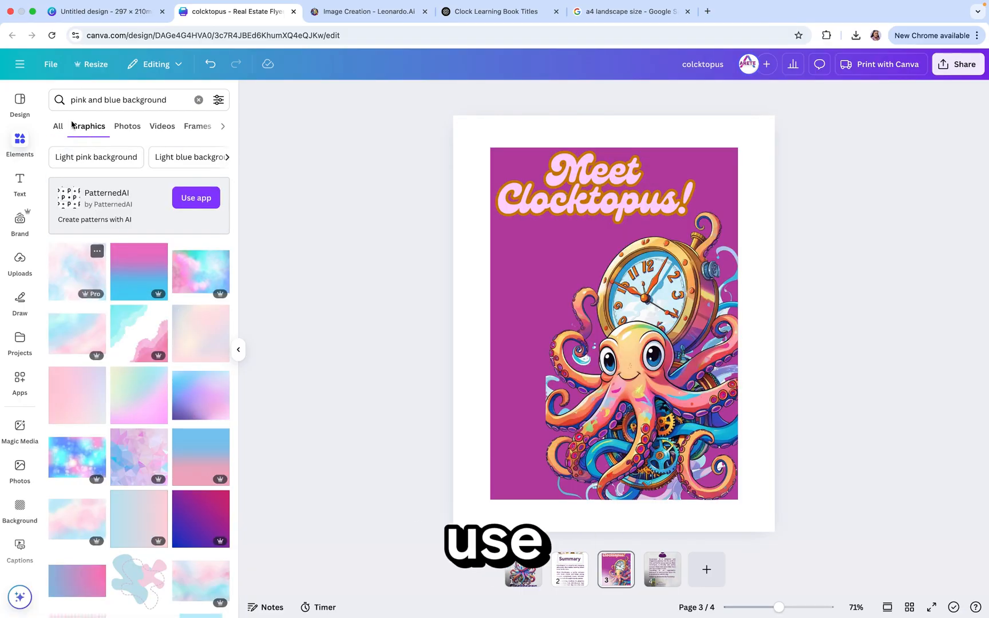
scroll(83, 258, down, 3)
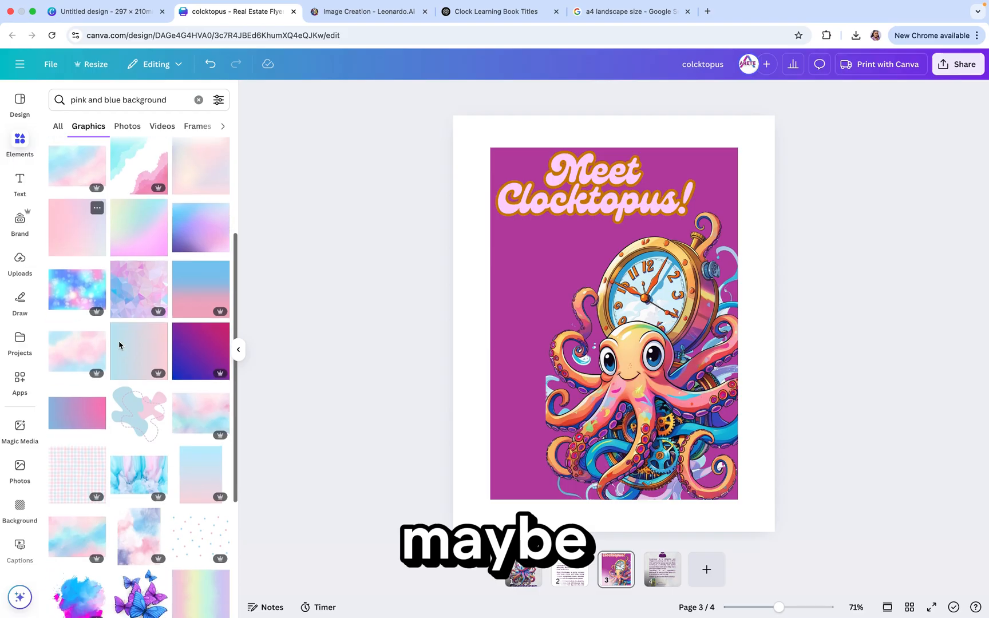
click(198, 472)
drag(558, 342, 549, 338)
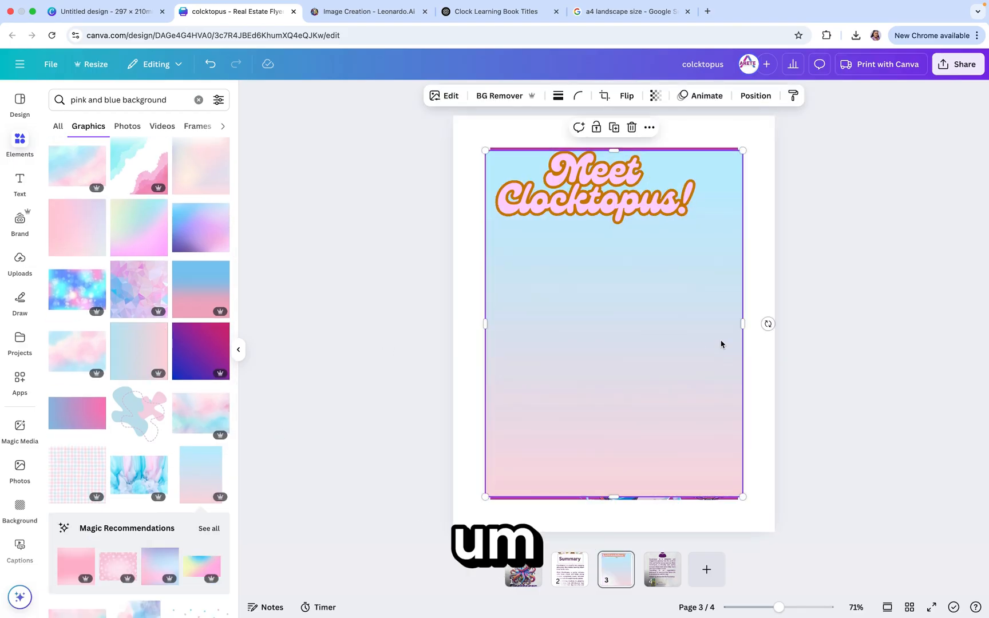
drag(743, 325, 737, 324)
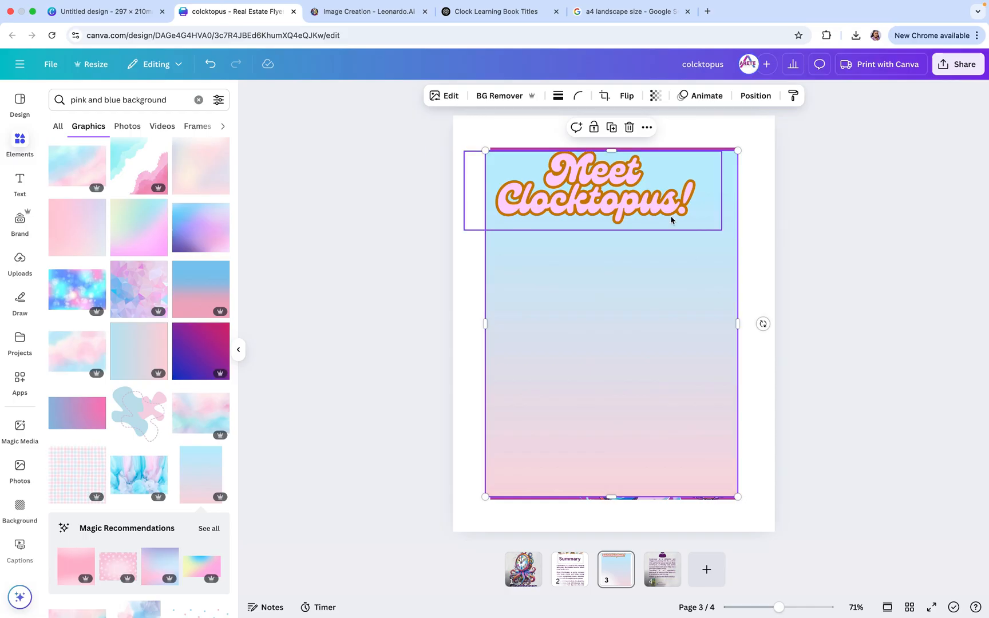
drag(610, 152, 610, 148)
drag(609, 502, 609, 501)
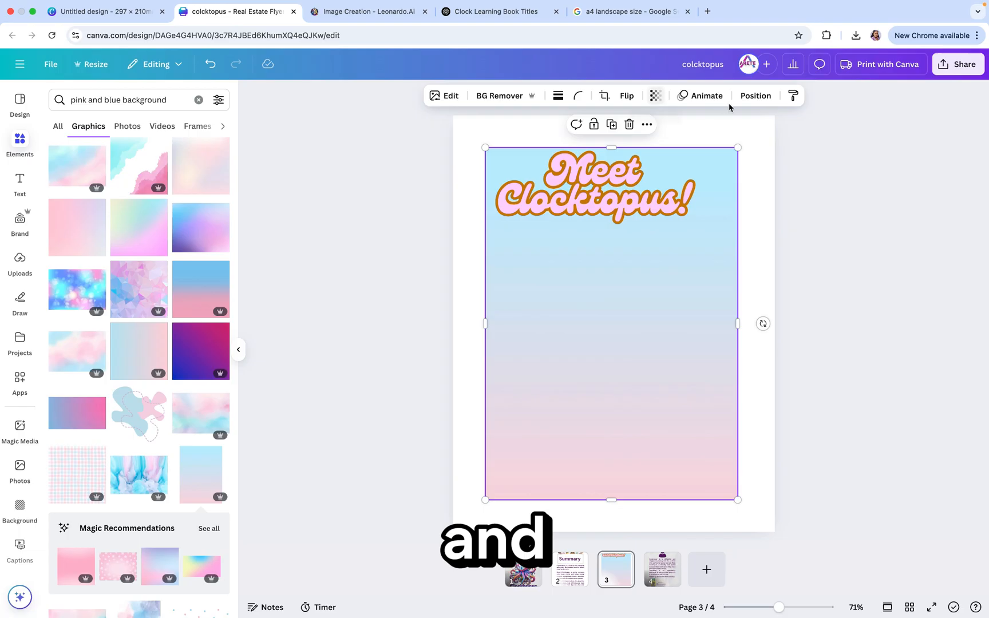
Step: Layer the gradient behind the title and octopus illustration but in front of the purple rectangle on page 3
click(753, 98)
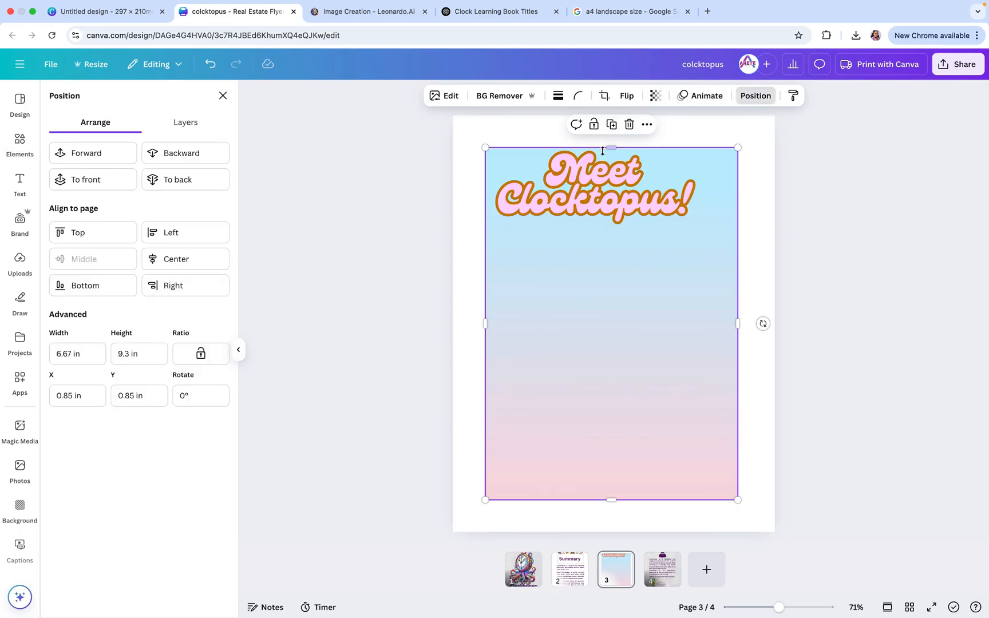
click(181, 153)
click(181, 153)
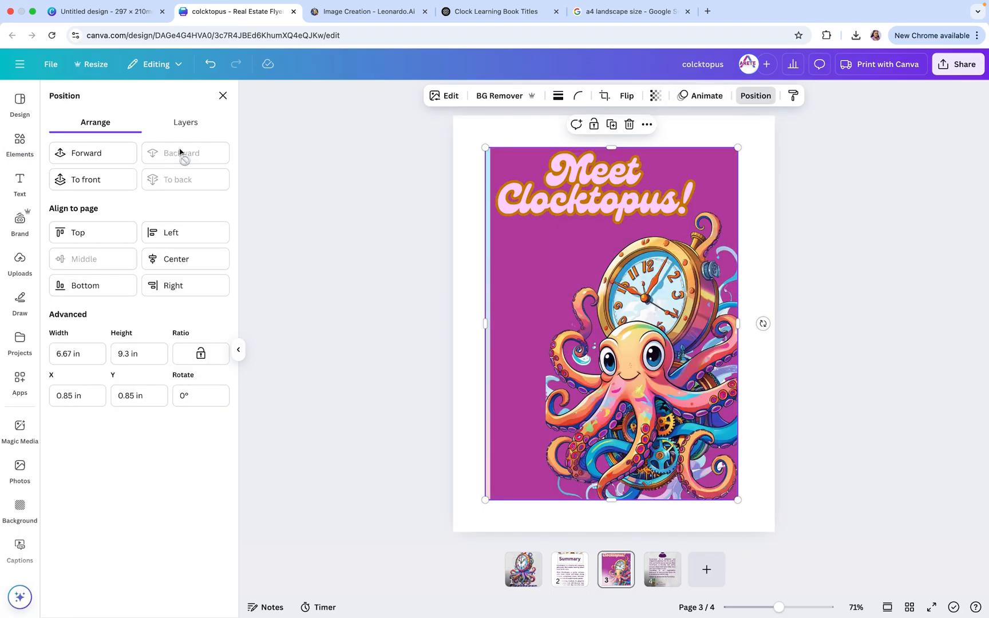
click(98, 158)
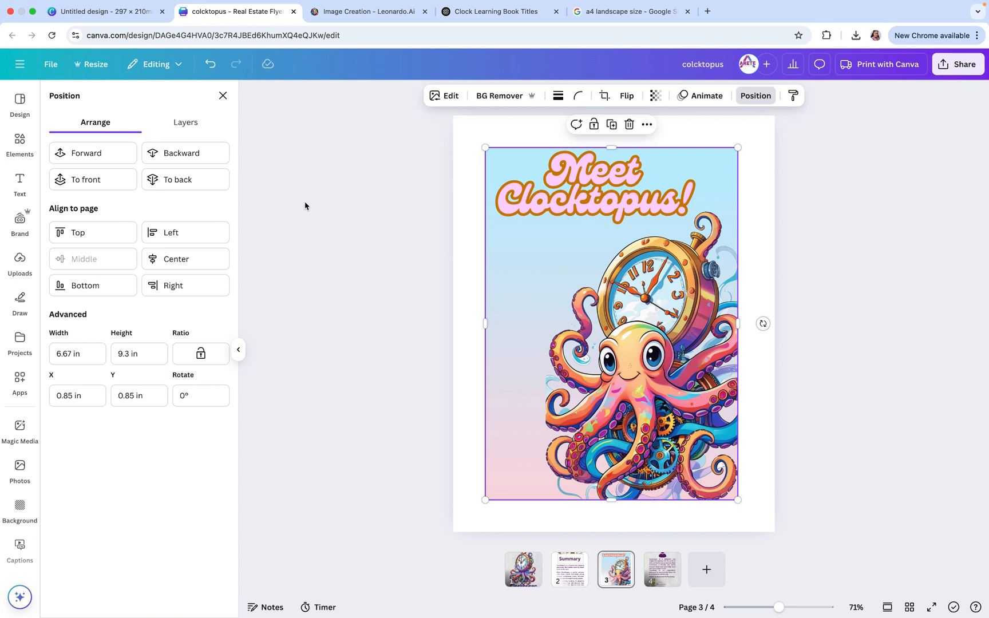
click(515, 202)
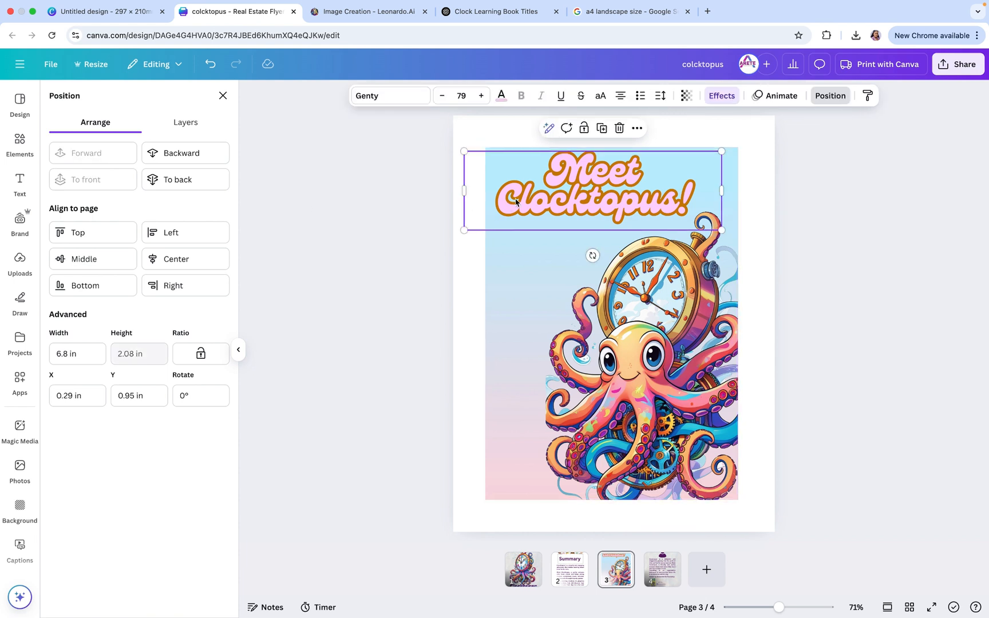
click(476, 239)
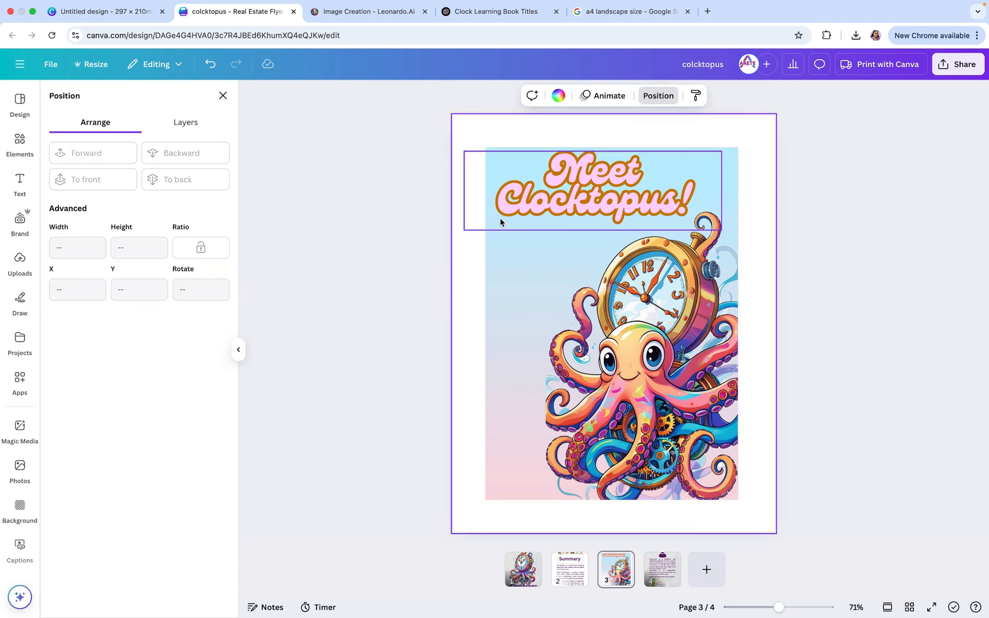
Step: Switch to Leonardo.Ai, append "dancing or holding a tooth brush" to the octopus clock prompt, and generate new images
click(615, 12)
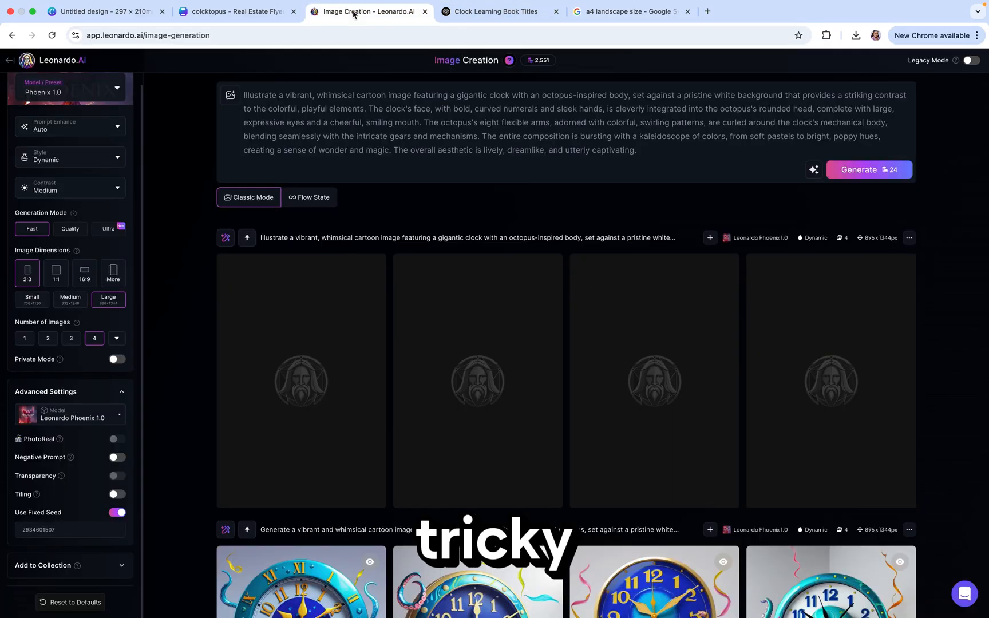
click(368, 12)
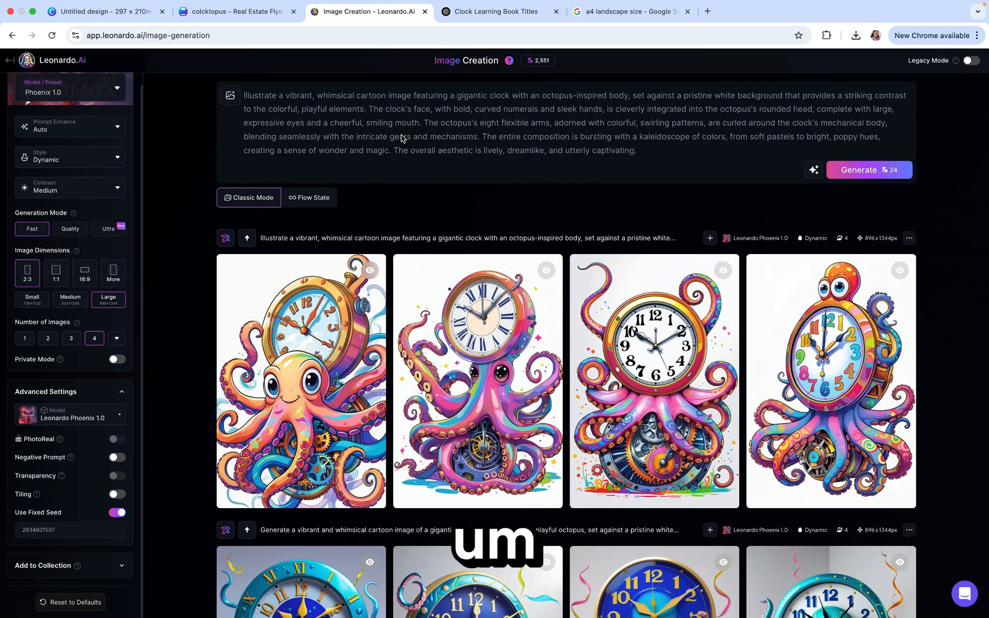
click(735, 162)
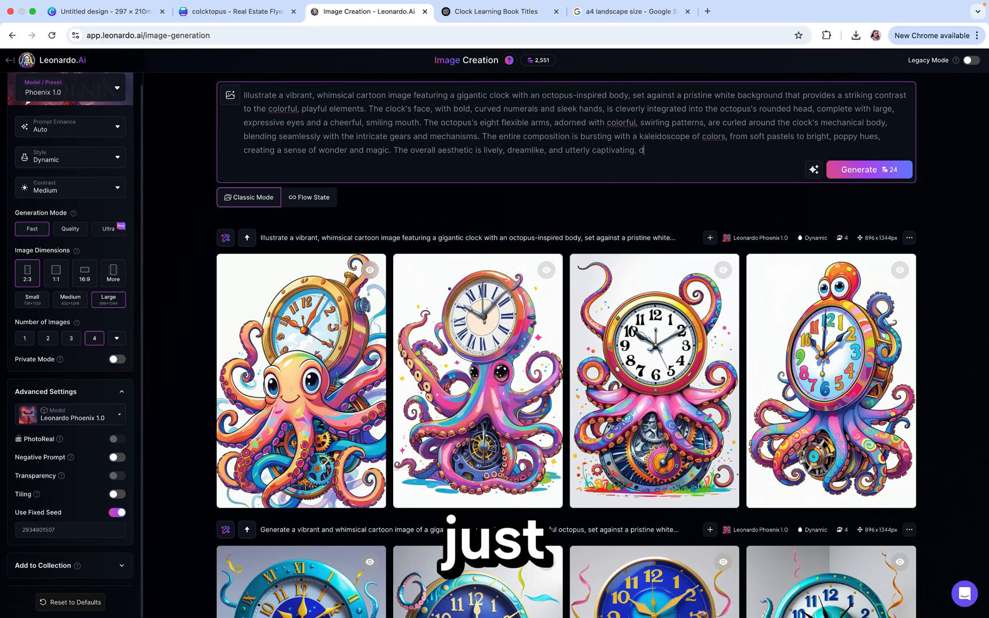
text(danci)
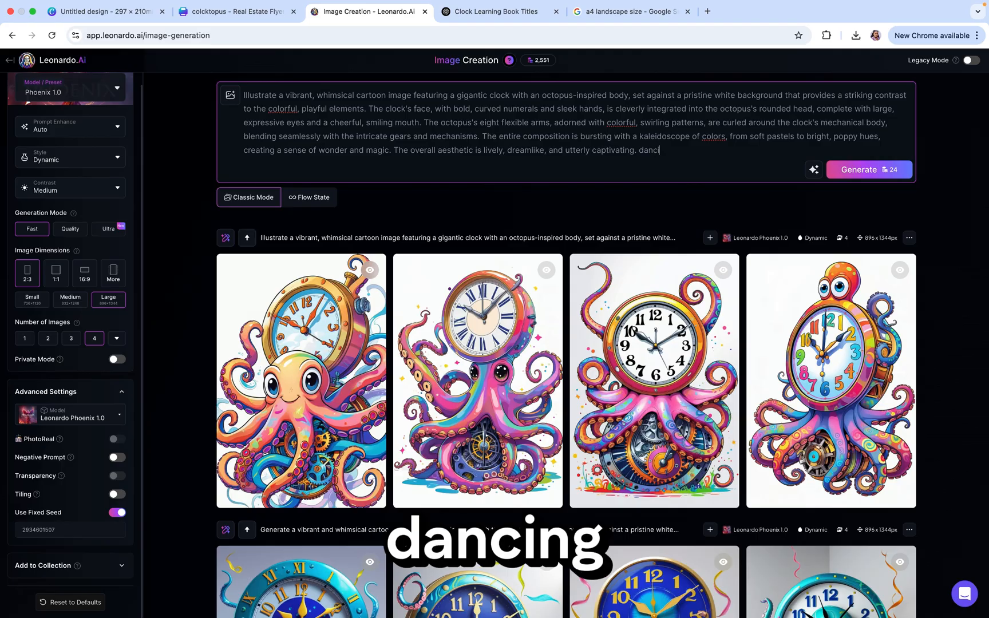
text(ng or holding a)
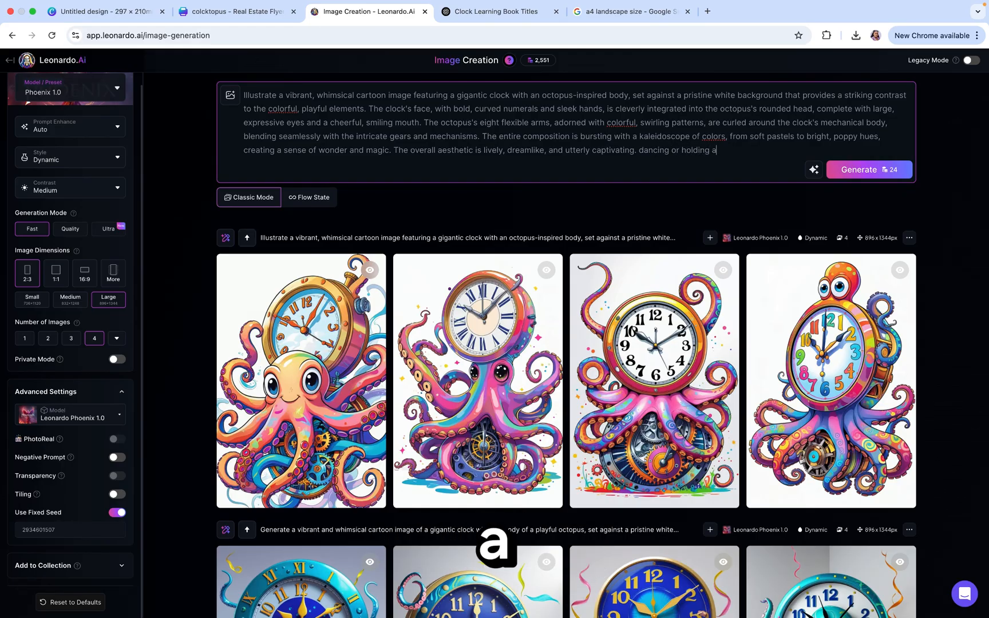
text( tooth bru)
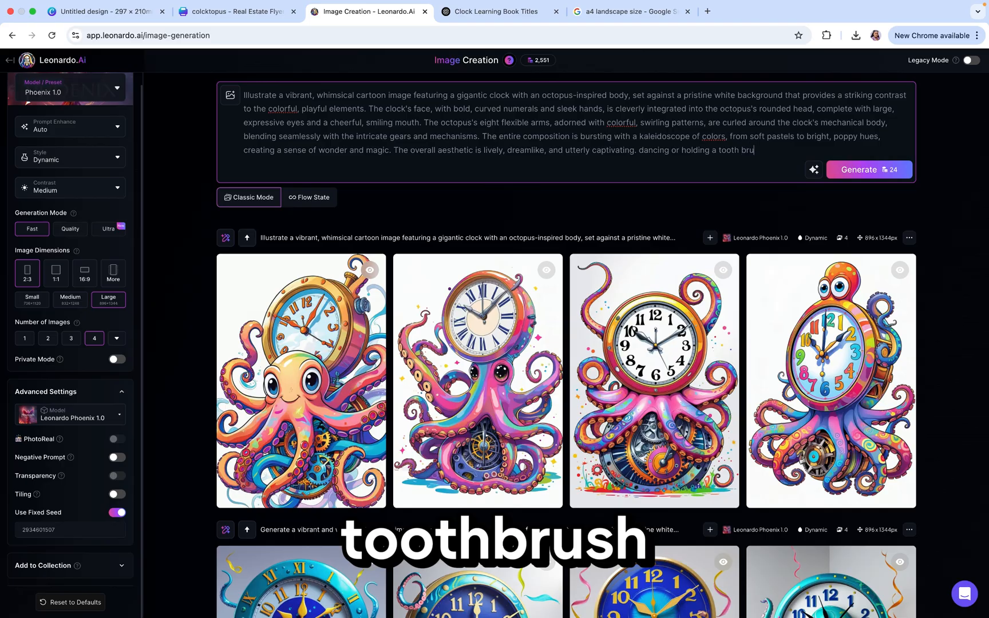
text(sh)
key(Return)
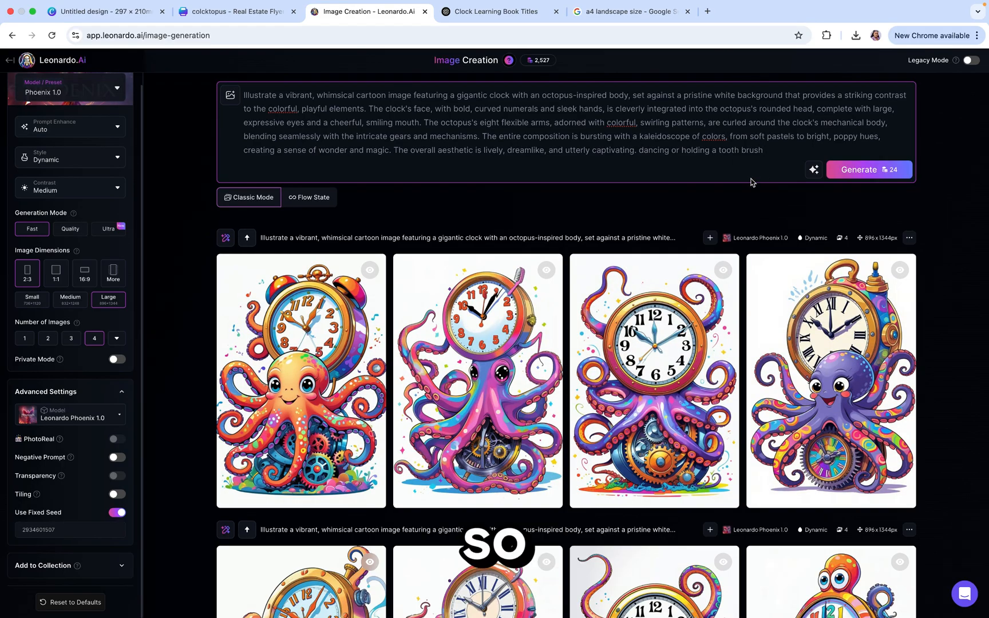
Step: Compare the newly generated Leonardo.Ai octopus clock images with the octopus illustration on page 3 of the Canva design
mouse_move(717, 282)
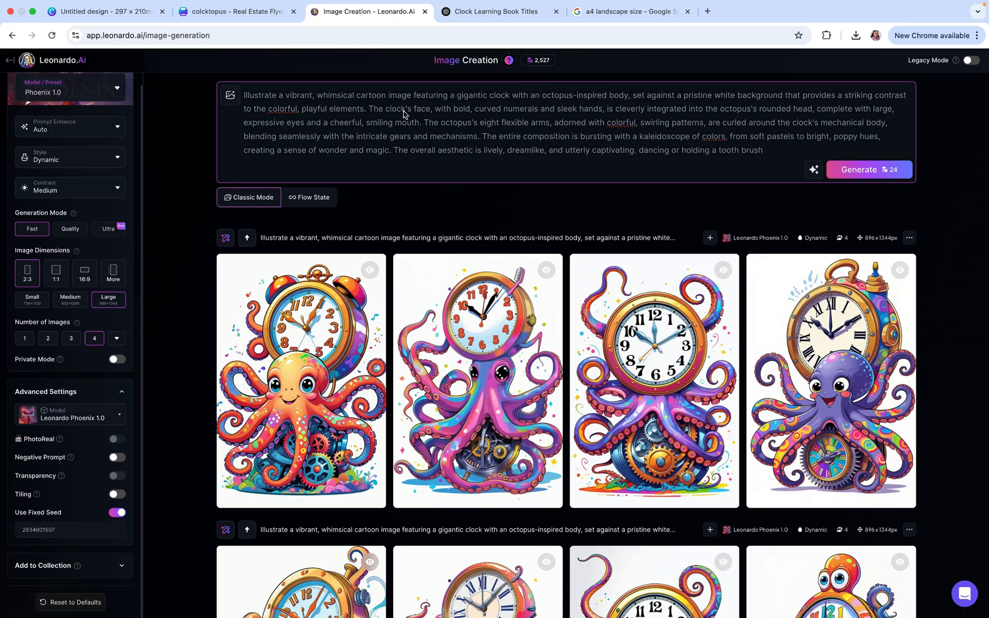
click(205, 18)
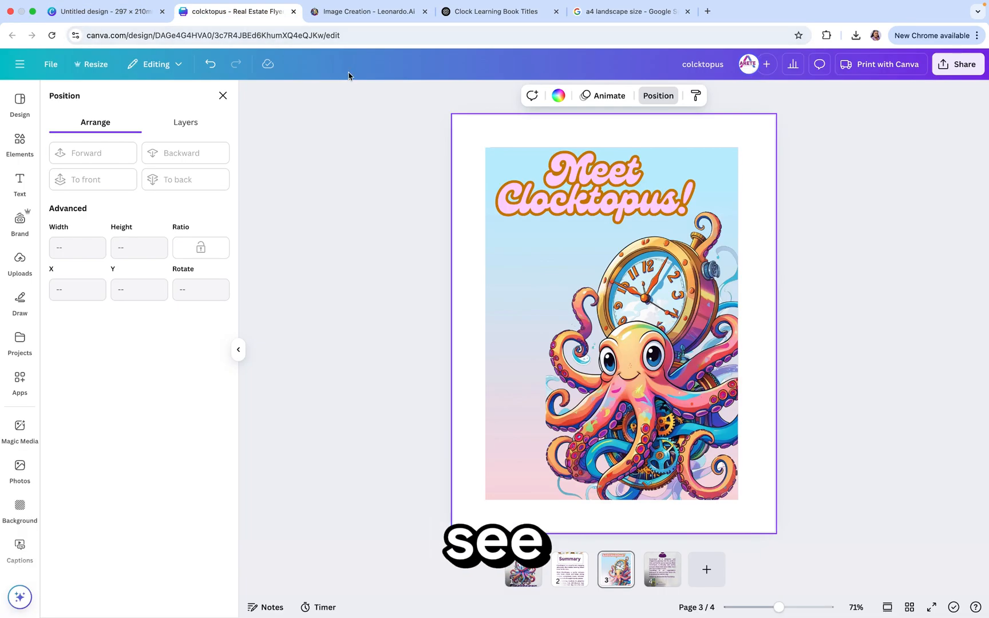
click(382, 16)
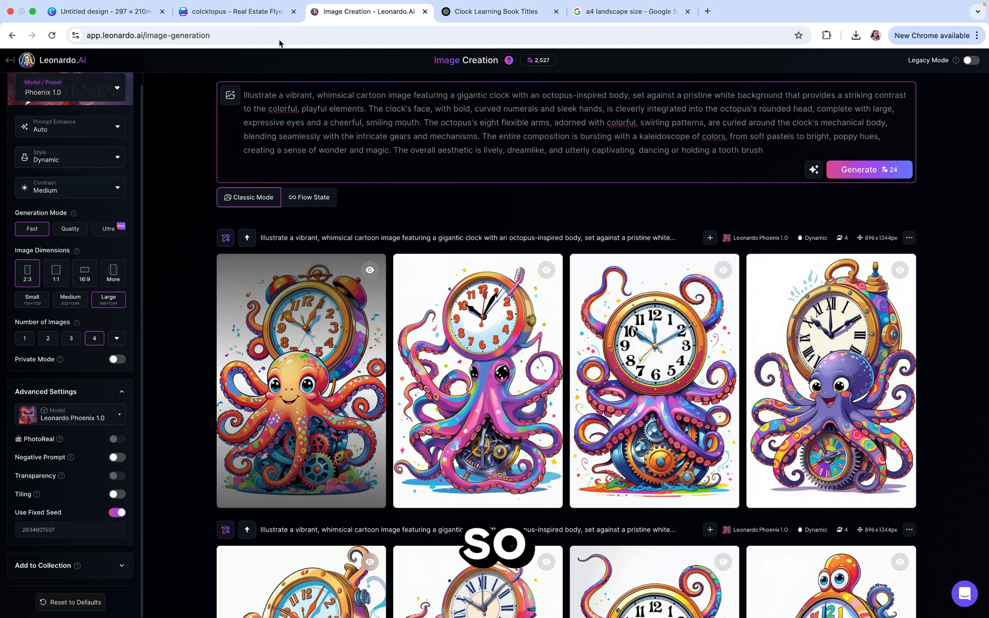
click(232, 13)
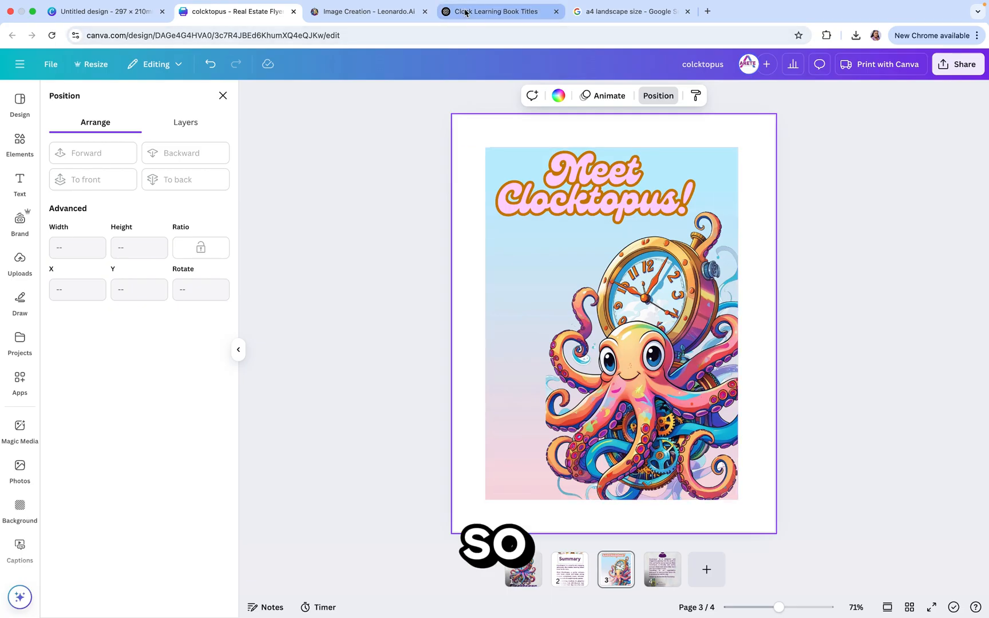
click(366, 11)
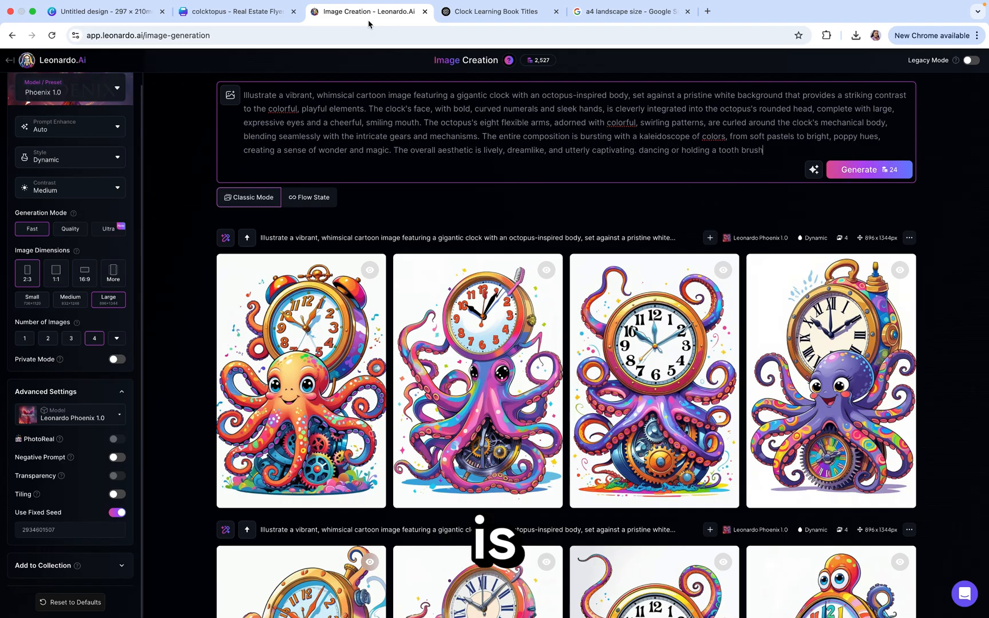
Step: Copy the Chapter 1 riddle with its answer from the ChatGPT book outline and return to the Canva design
click(461, 11)
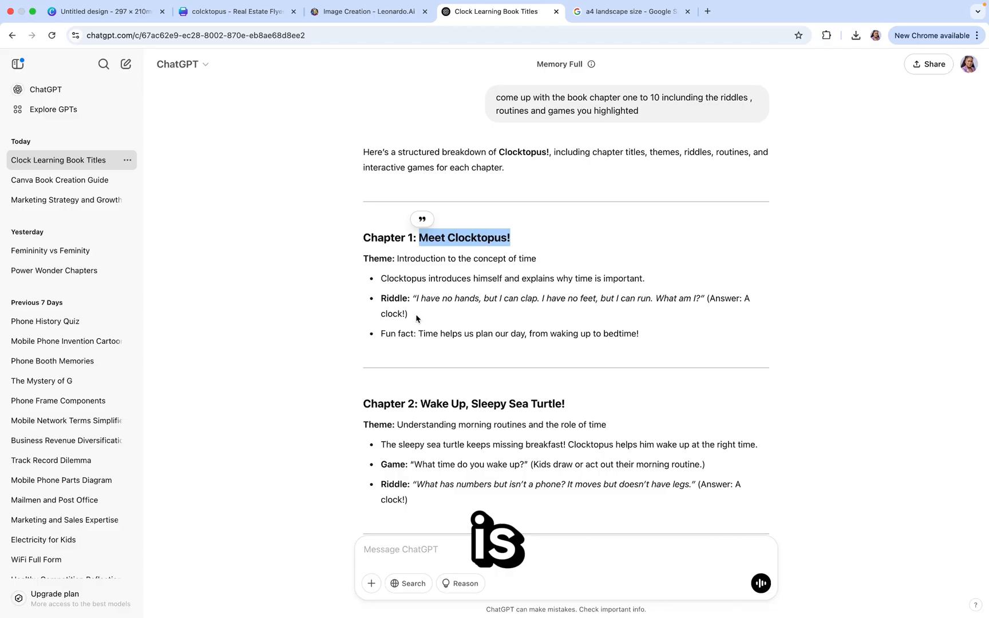
drag(413, 316, 405, 303)
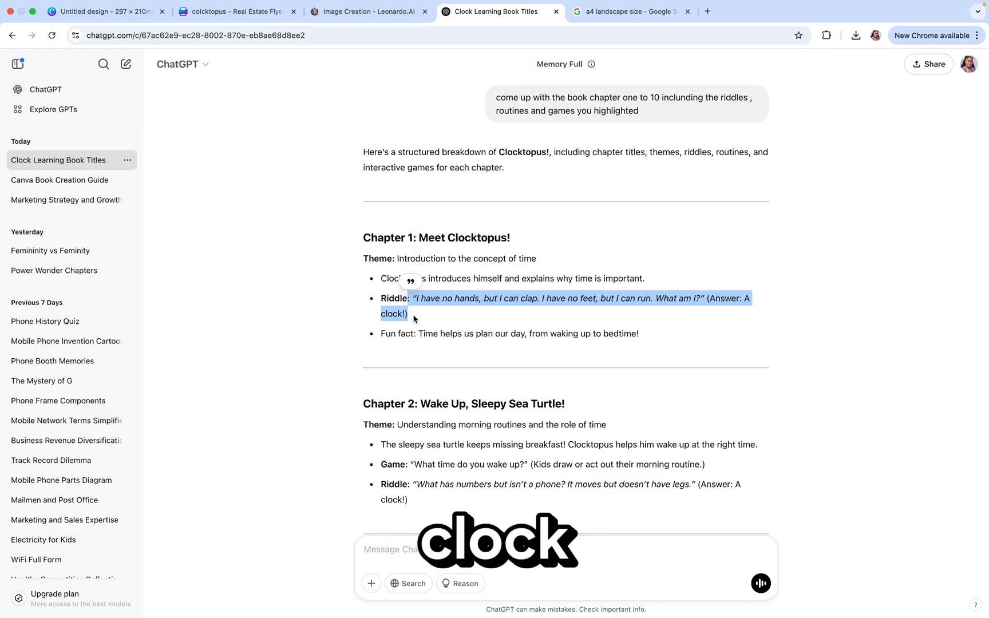
click(414, 319)
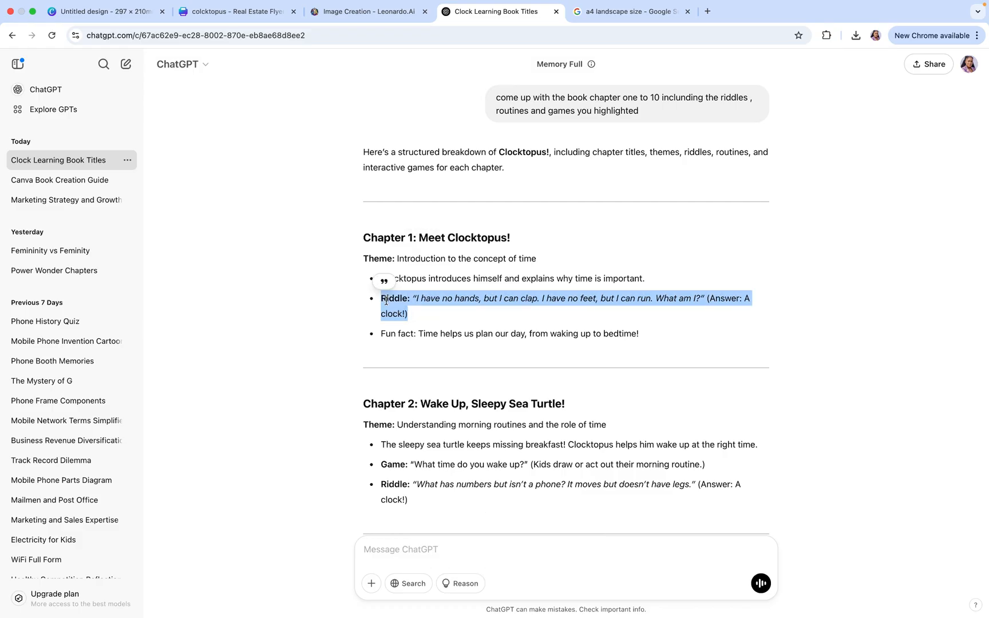
right_click(386, 302)
click(403, 325)
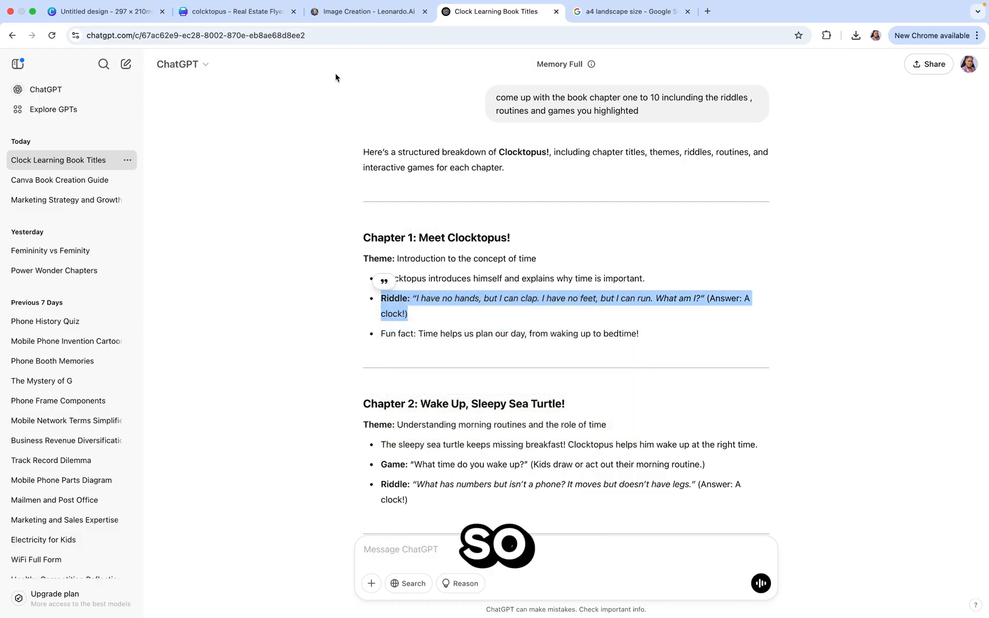
click(263, 13)
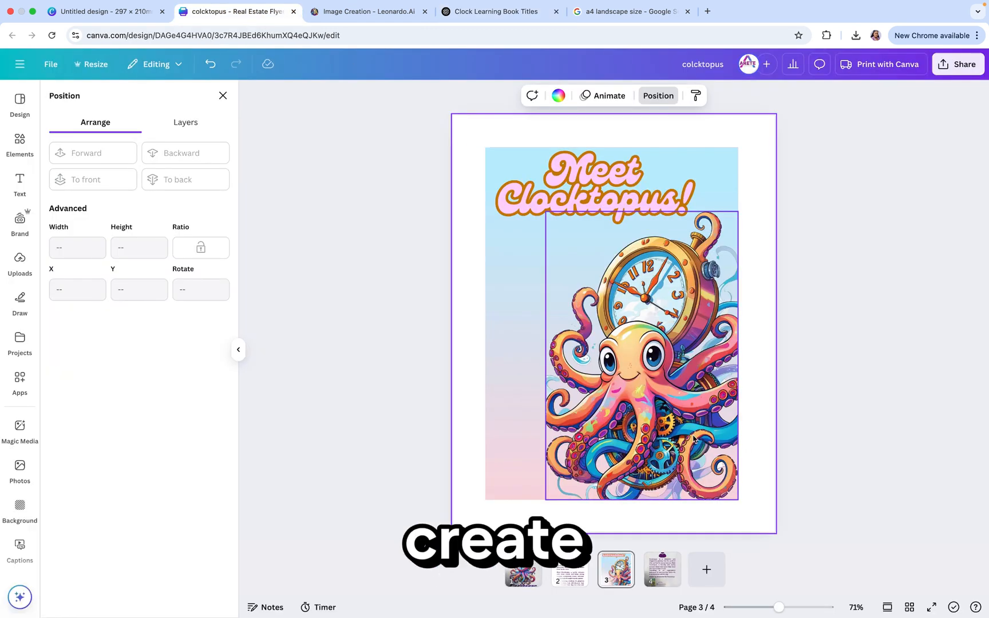
click(707, 569)
drag(698, 573, 625, 575)
key(BackSpace)
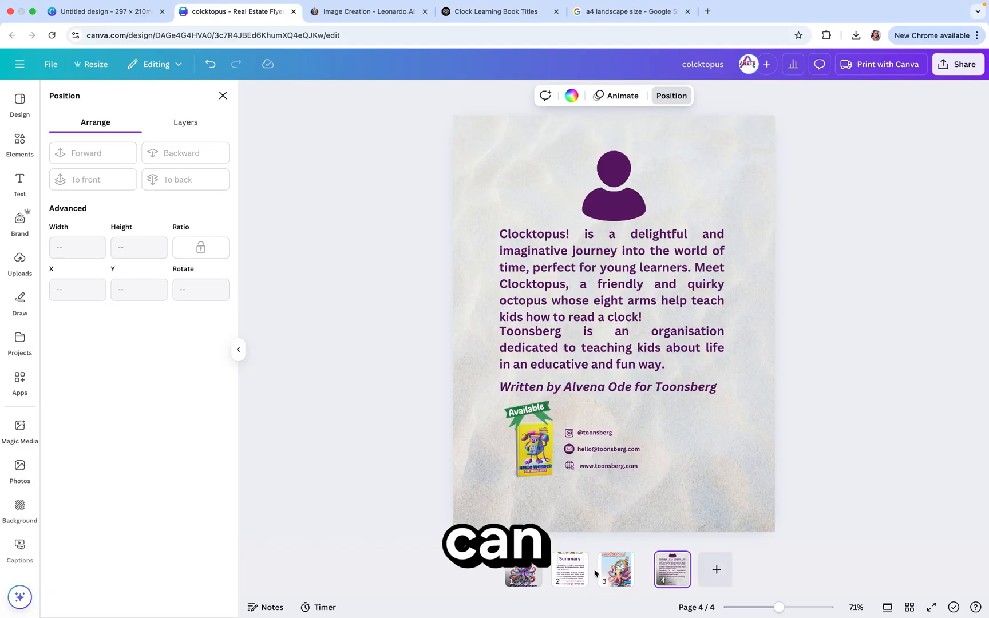
Step: Insert a blank page as page 4, between the "Meet Clocktopus!" page and the back page
click(612, 573)
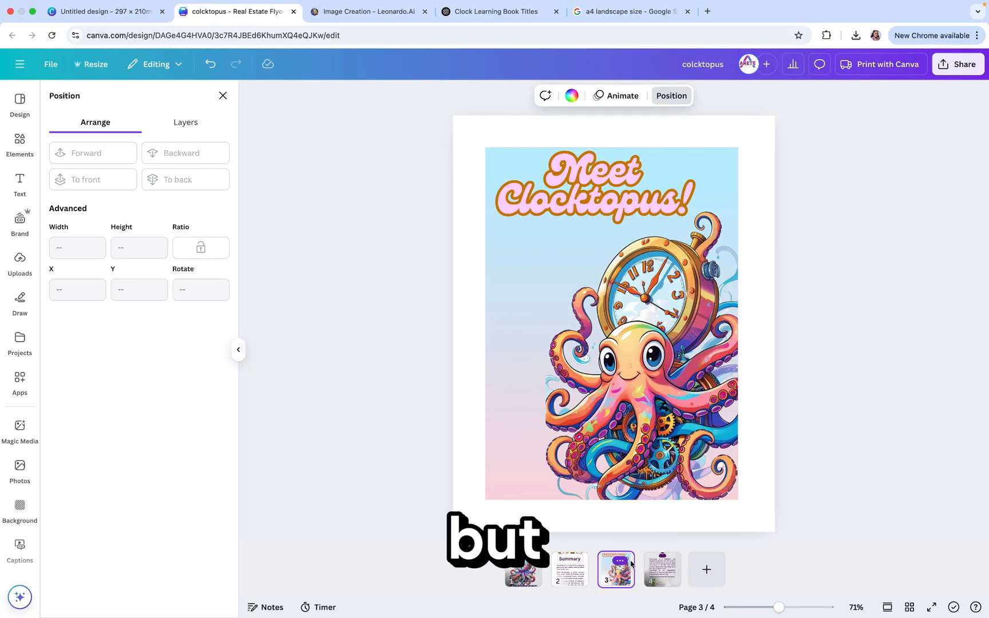
click(719, 568)
drag(675, 573, 635, 573)
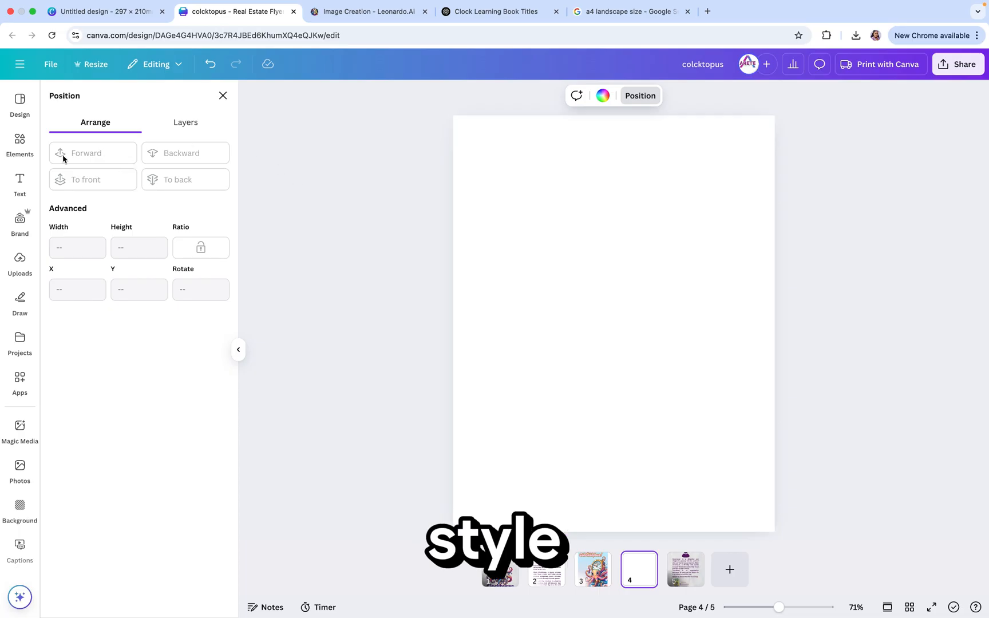
Step: Apply the "Pink & White Watercolor Simple Hello August Flyer" template from the pink template results to page 4
click(16, 146)
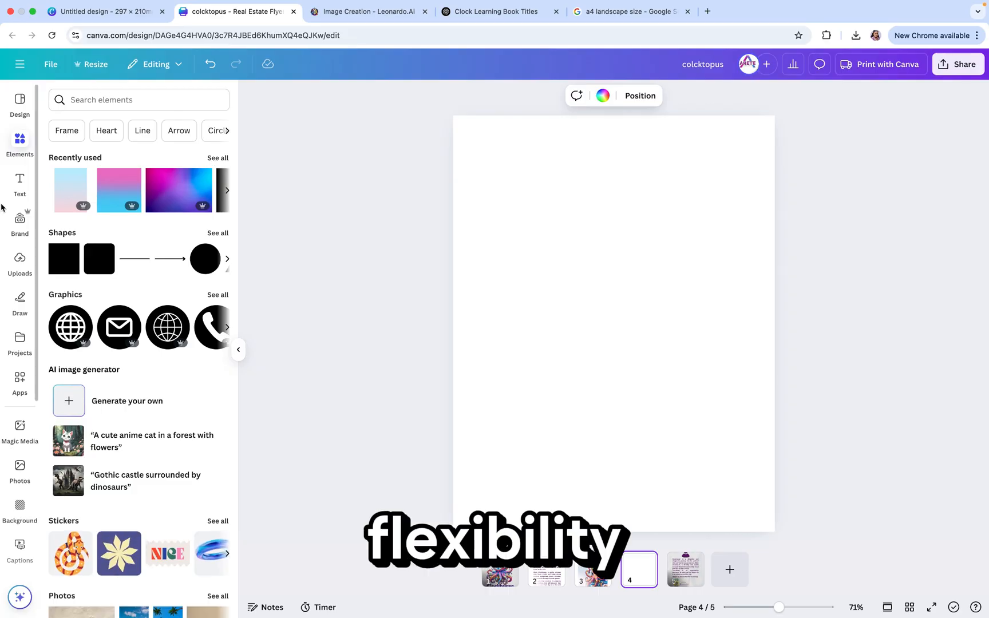
click(19, 104)
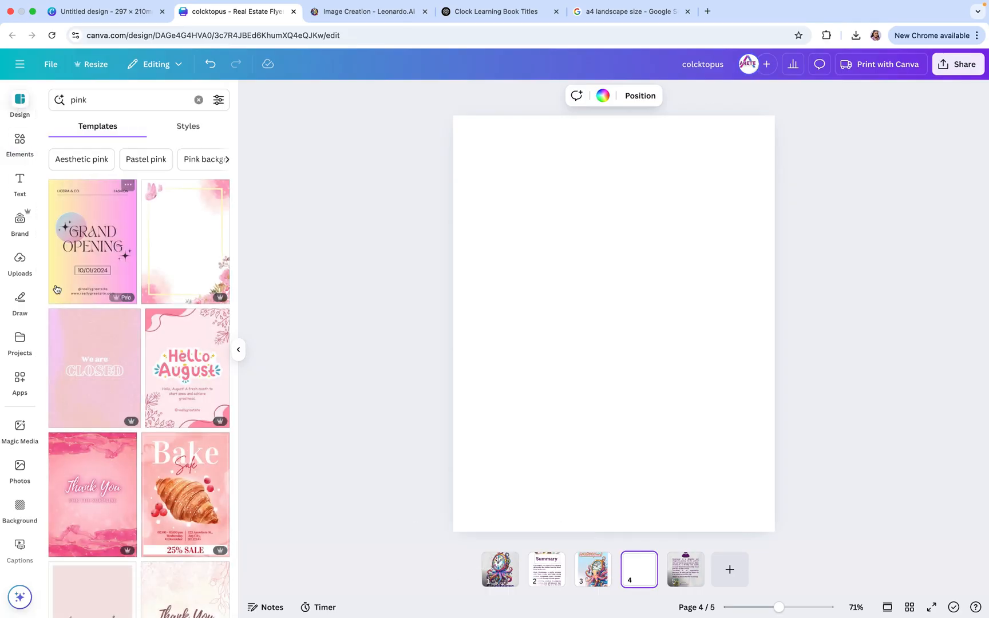
scroll(100, 351, down, 2)
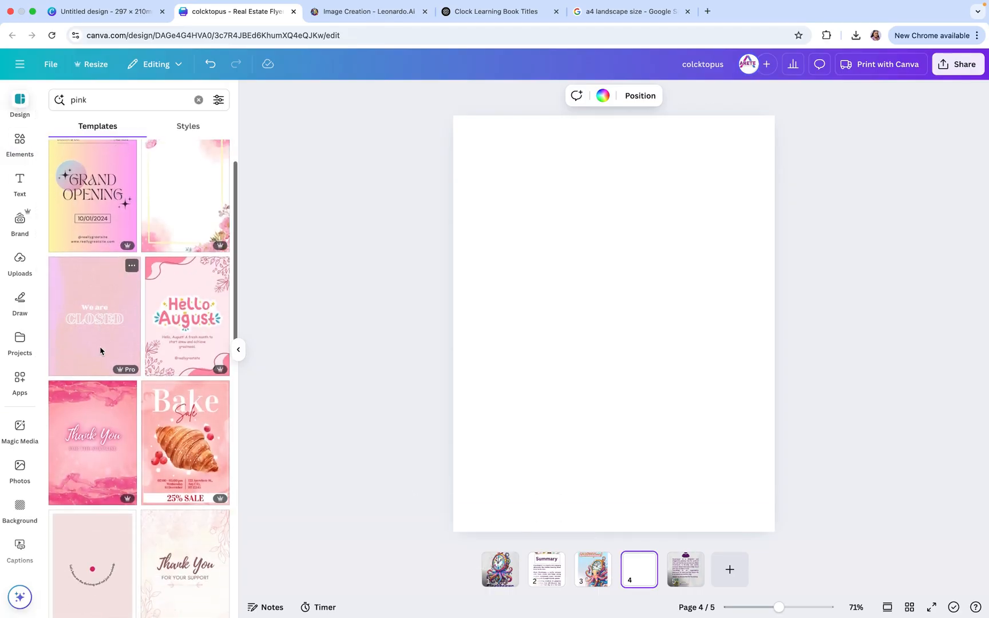
click(173, 324)
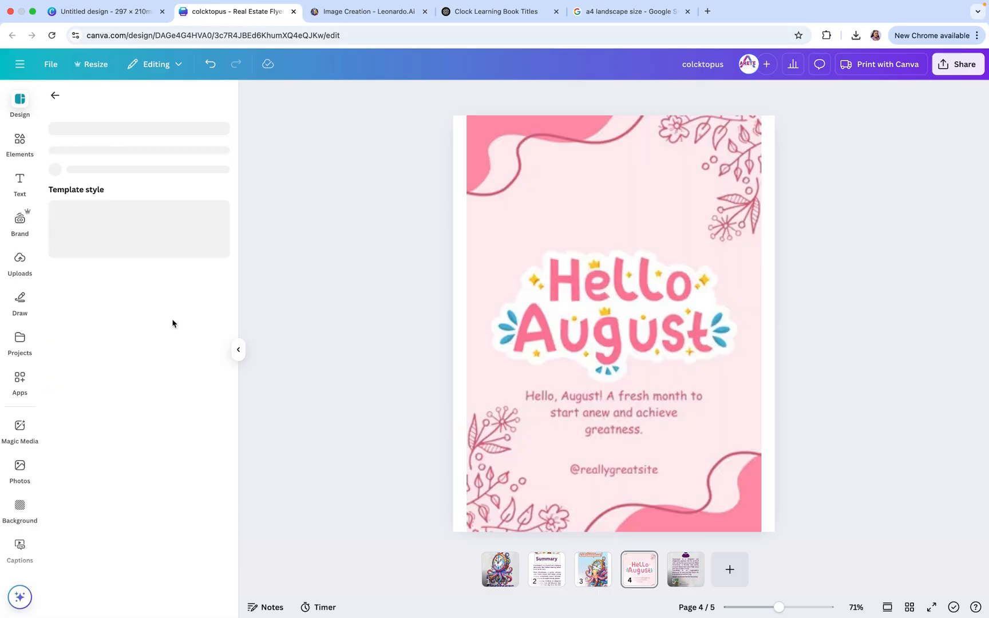
click(479, 307)
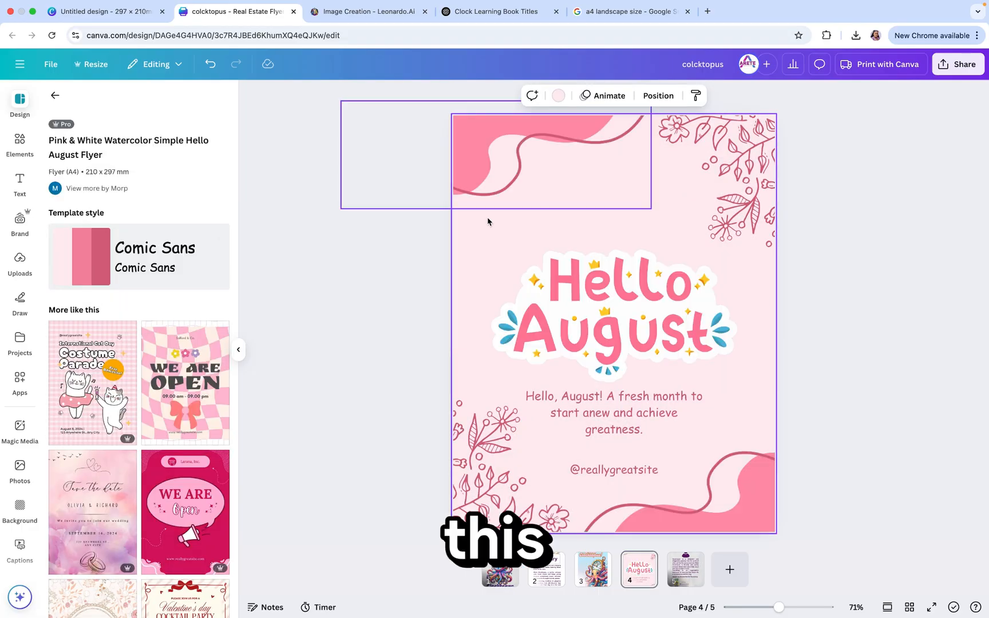
Step: Delete the pink corner waves and the floral line drawings from the Hello August template on page 4
click(521, 181)
key(Delete)
click(699, 181)
key(Delete)
click(525, 402)
click(515, 413)
key(Delete)
click(658, 495)
key(Delete)
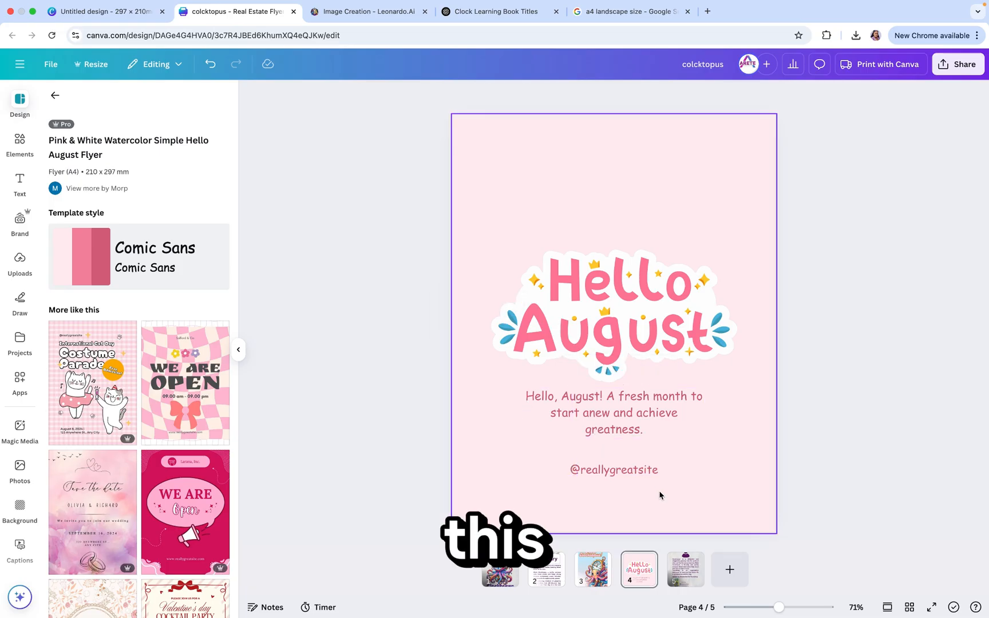
click(629, 468)
key(Delete)
drag(602, 316, 596, 190)
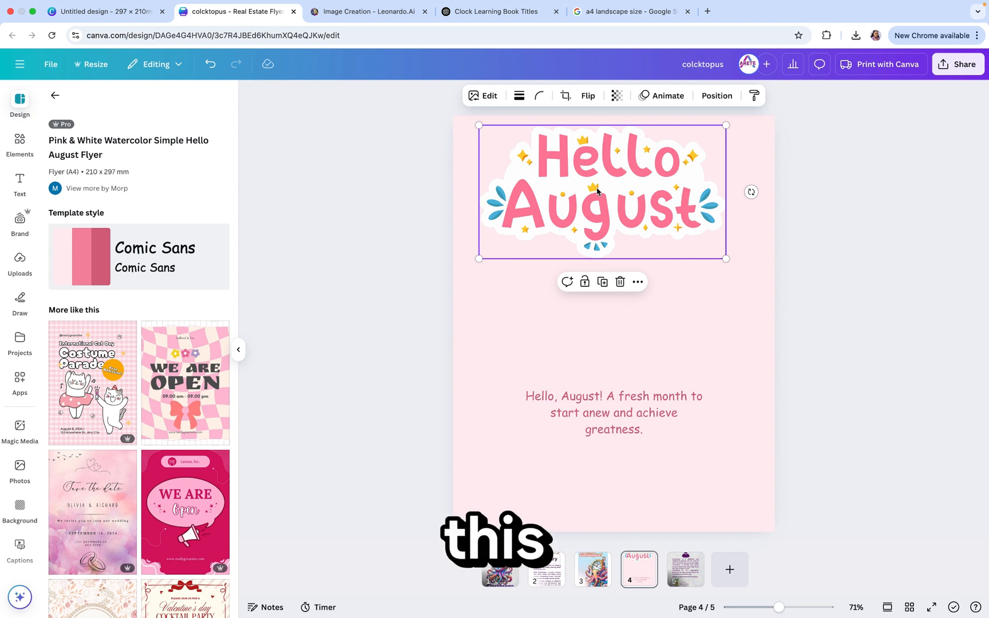
key(Delete)
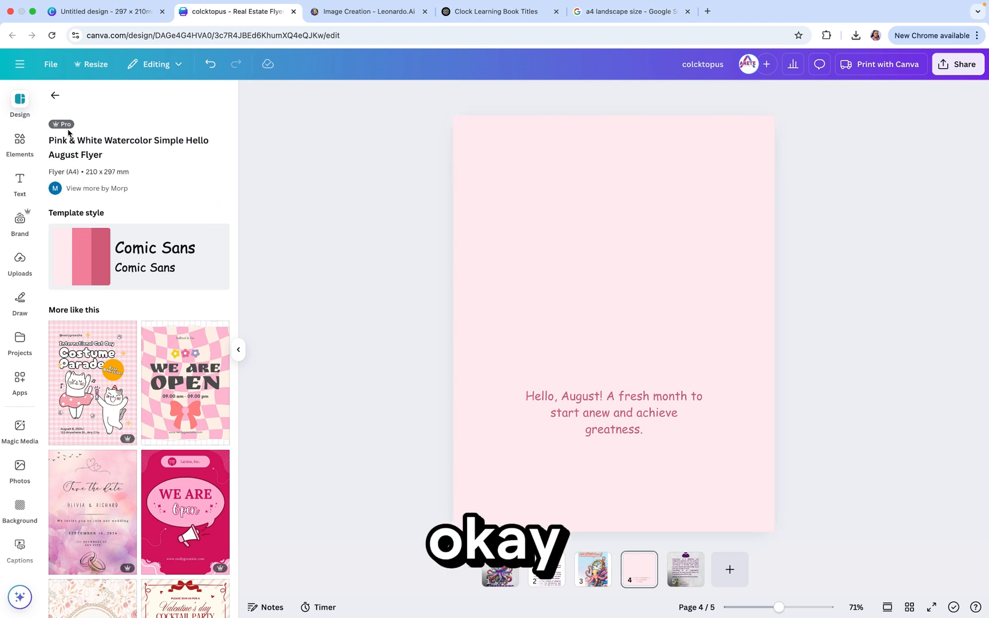
Step: Try the "Pink and Beige Vintage Floral Wedding Invitation Flyer" template on page 4, then undo it
scroll(87, 296, down, 5)
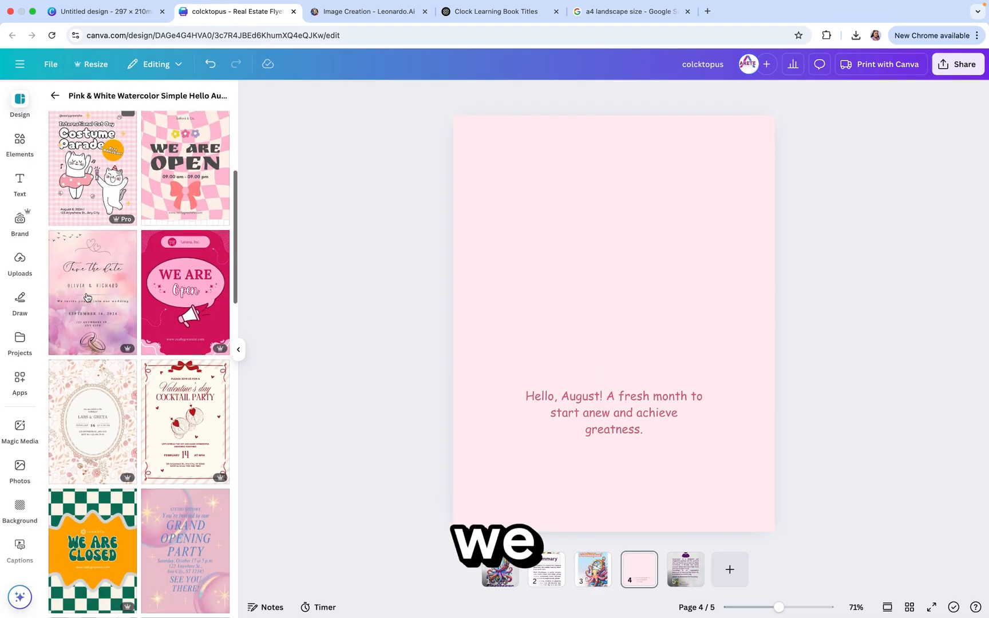
click(87, 332)
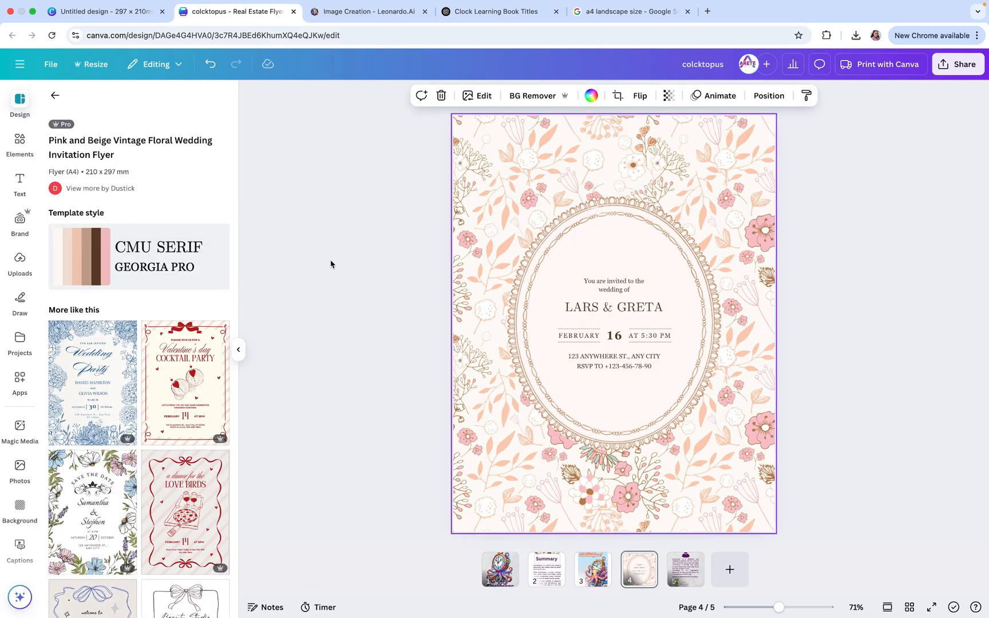
click(209, 64)
Step: Search the design templates for "kids" in place of the pink search
click(12, 112)
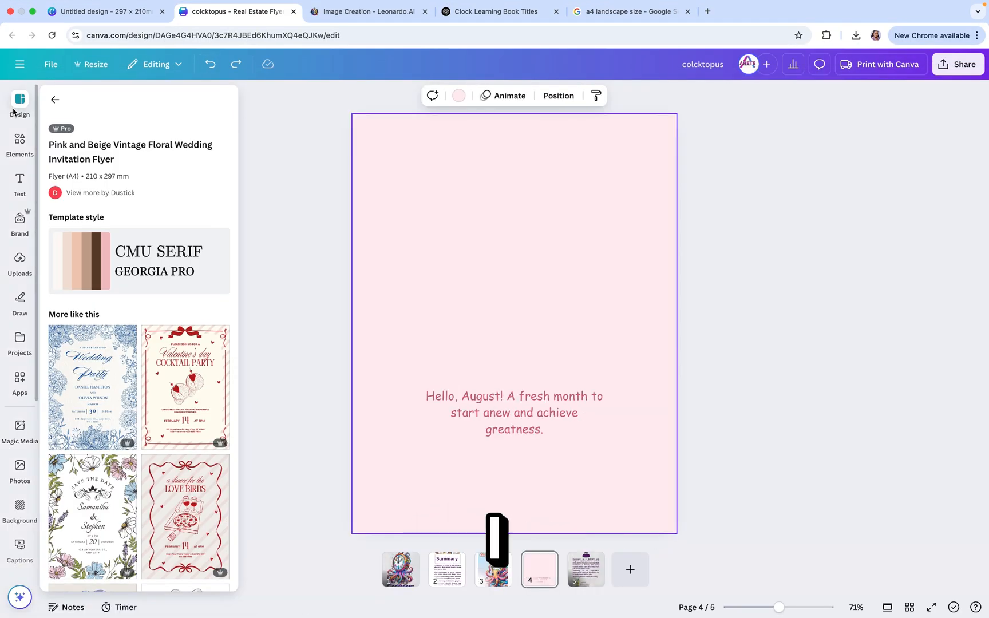
click(20, 103)
click(19, 103)
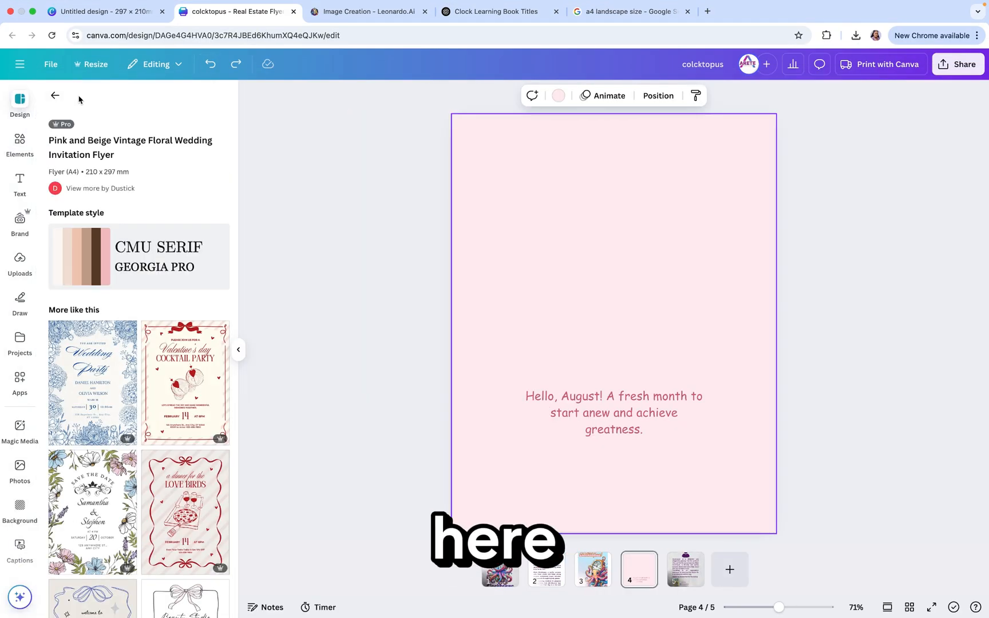
click(55, 99)
double_click(87, 103)
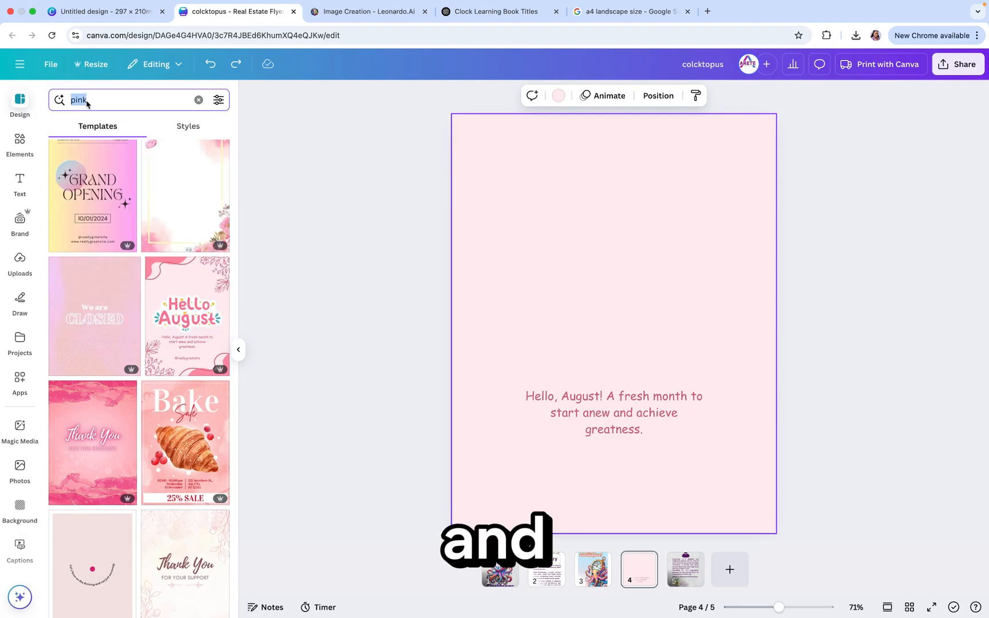
text(kids)
key(Return)
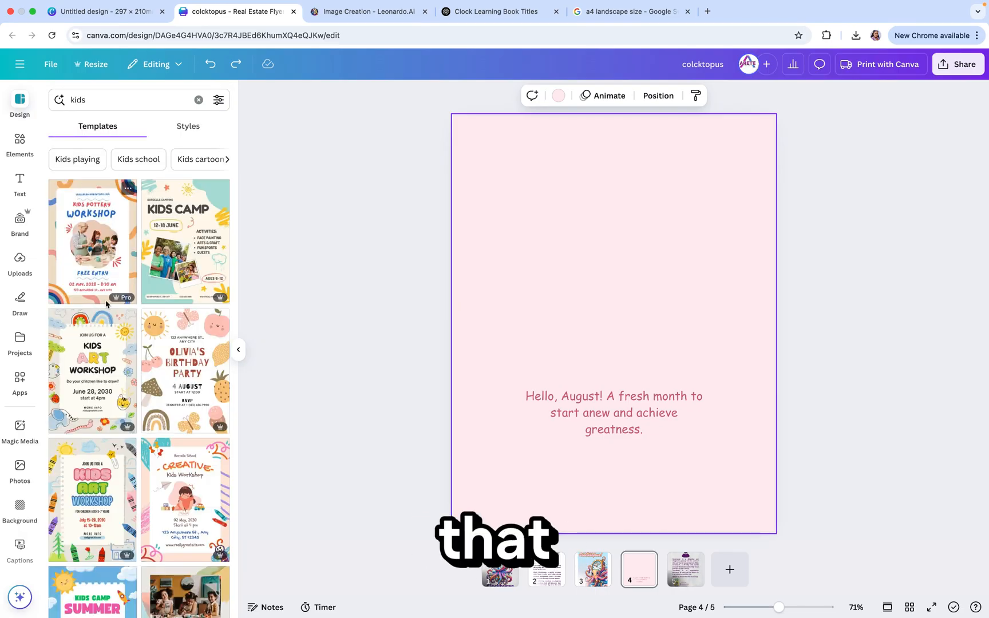
Step: Apply the "Colourful Fun Happy Illustration Kids' Summer Camp Flyer" template from the kids results to page 4
scroll(107, 303, down, 3)
scroll(96, 351, down, 4)
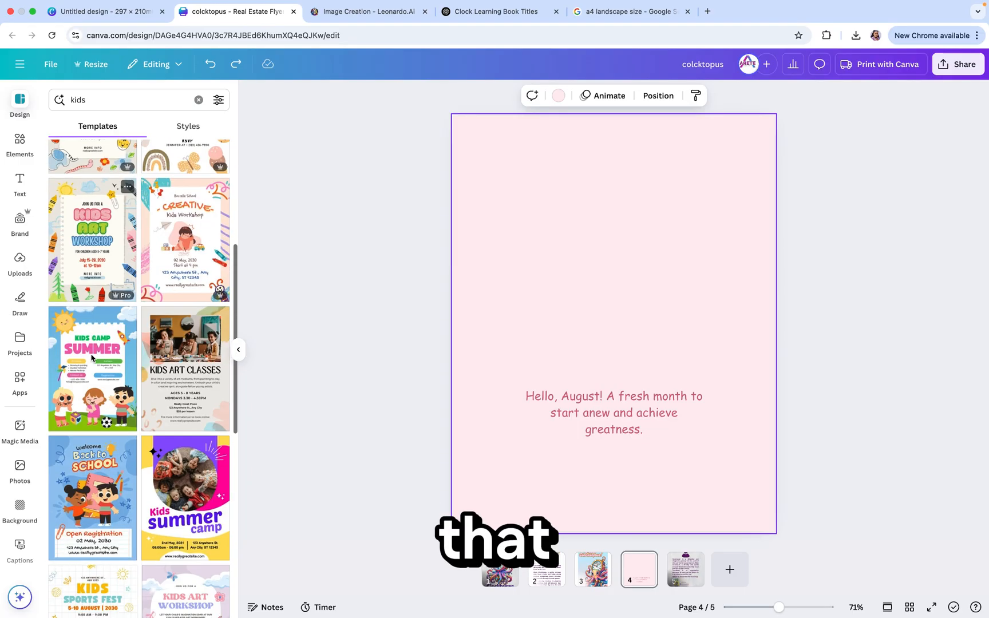
scroll(98, 365, down, 2)
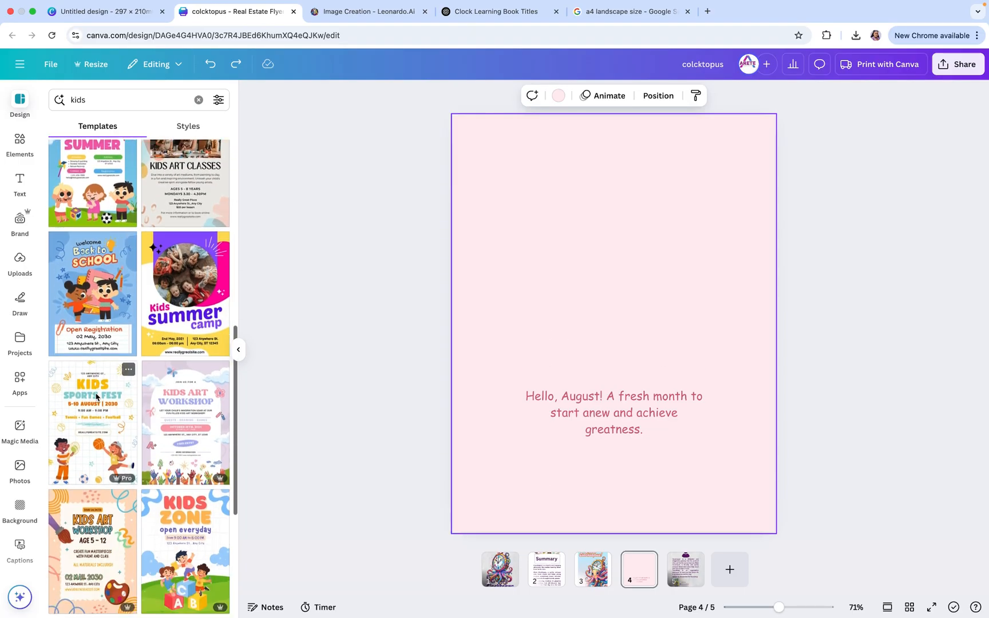
scroll(102, 423, down, 4)
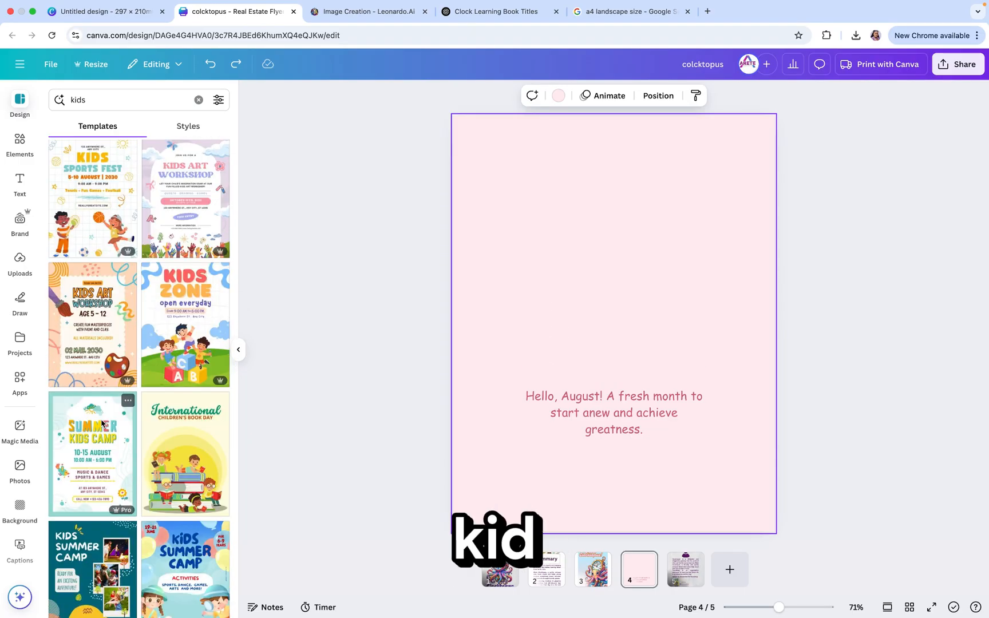
scroll(101, 423, down, 3)
scroll(102, 424, down, 5)
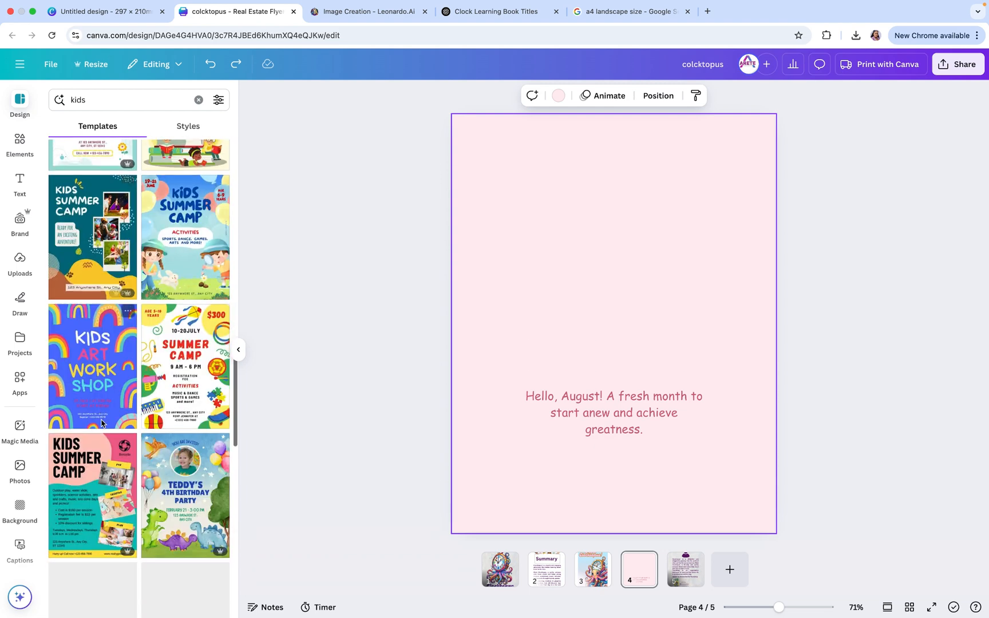
scroll(102, 423, down, 6)
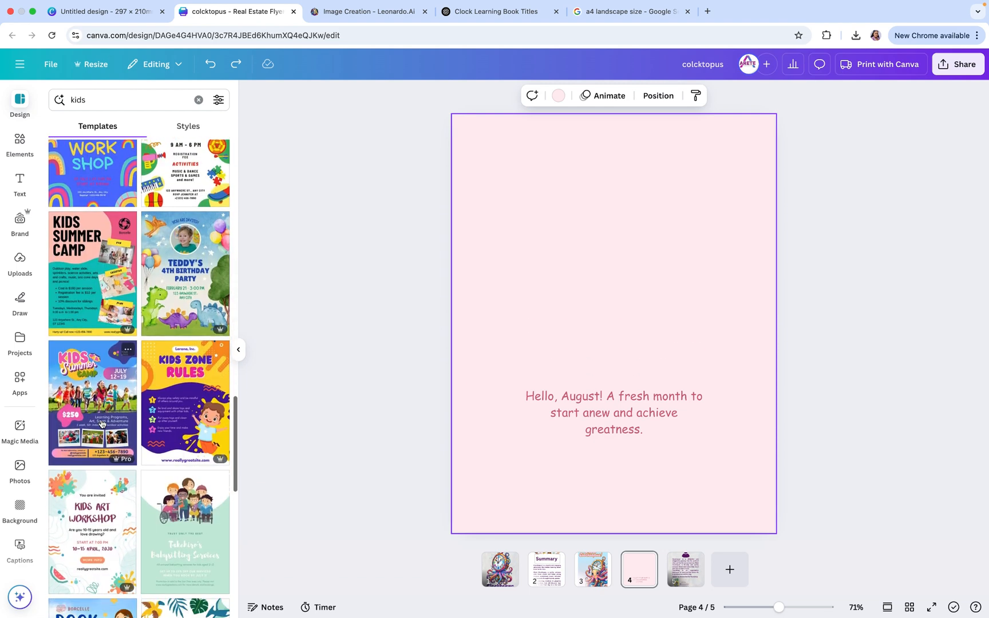
scroll(102, 423, down, 5)
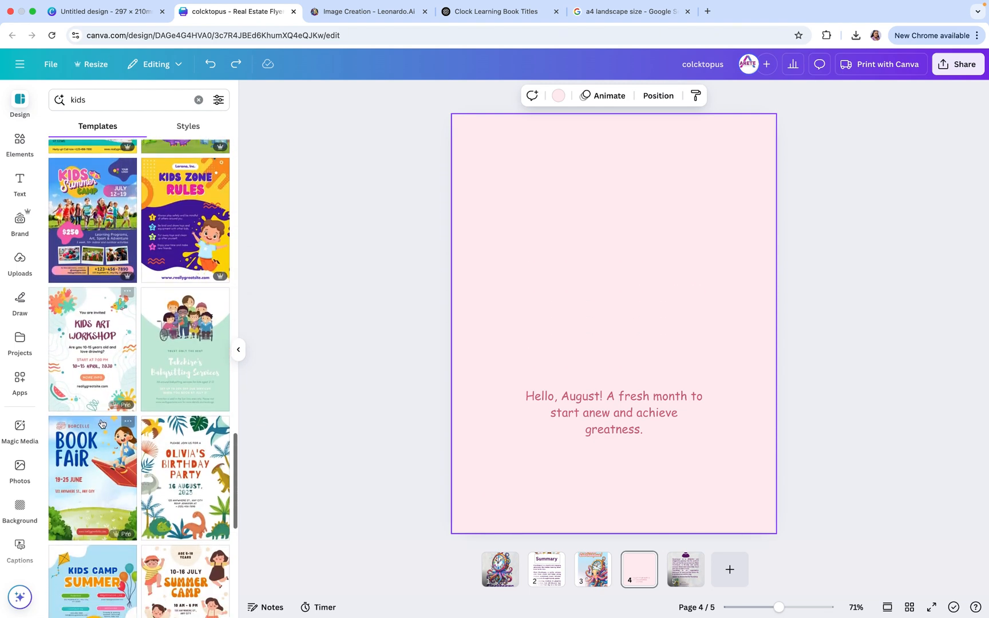
scroll(102, 423, down, 5)
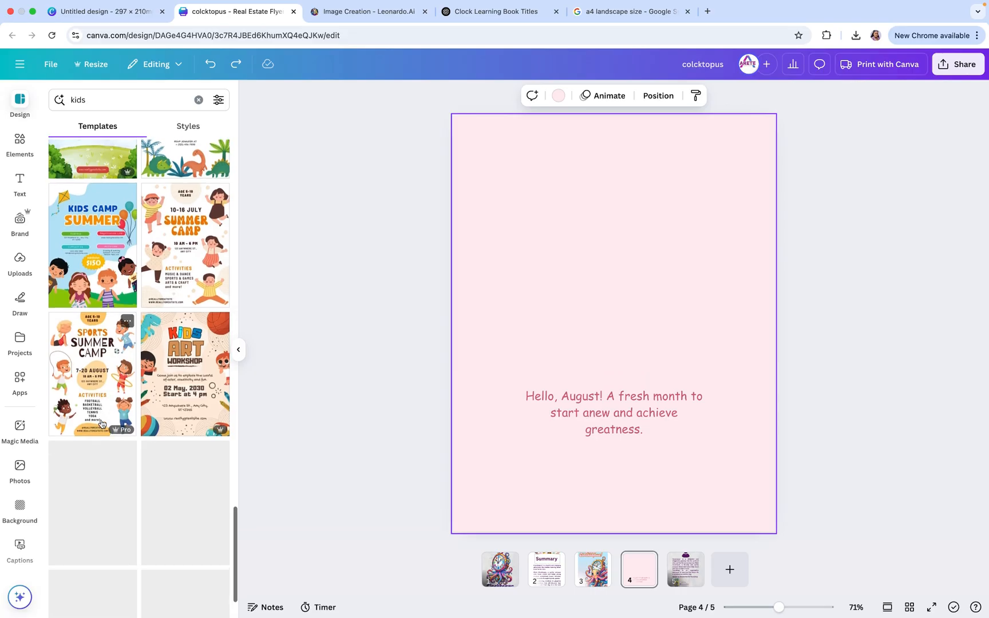
scroll(102, 423, down, 5)
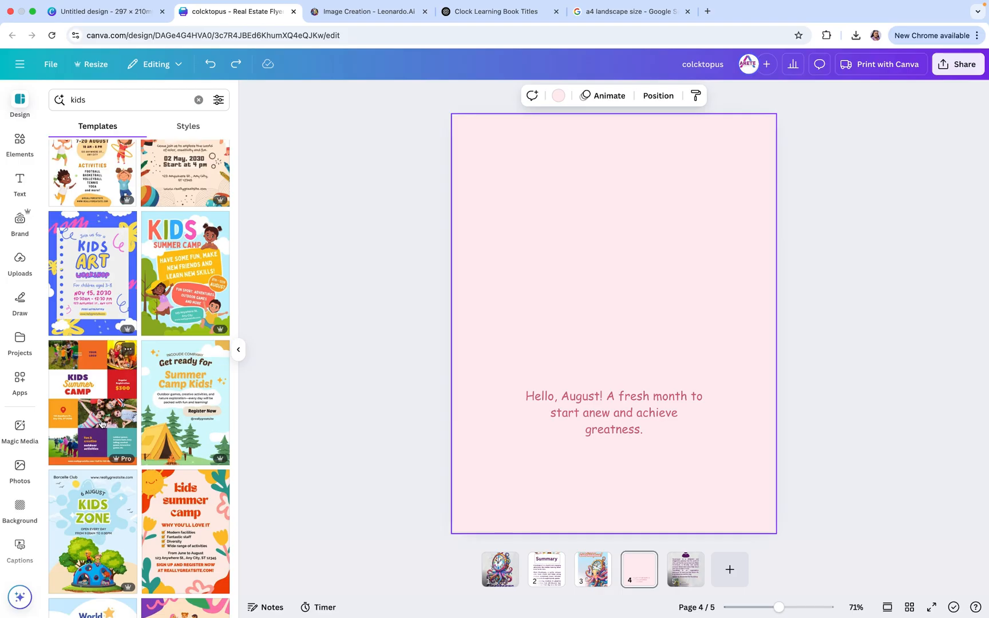
click(179, 280)
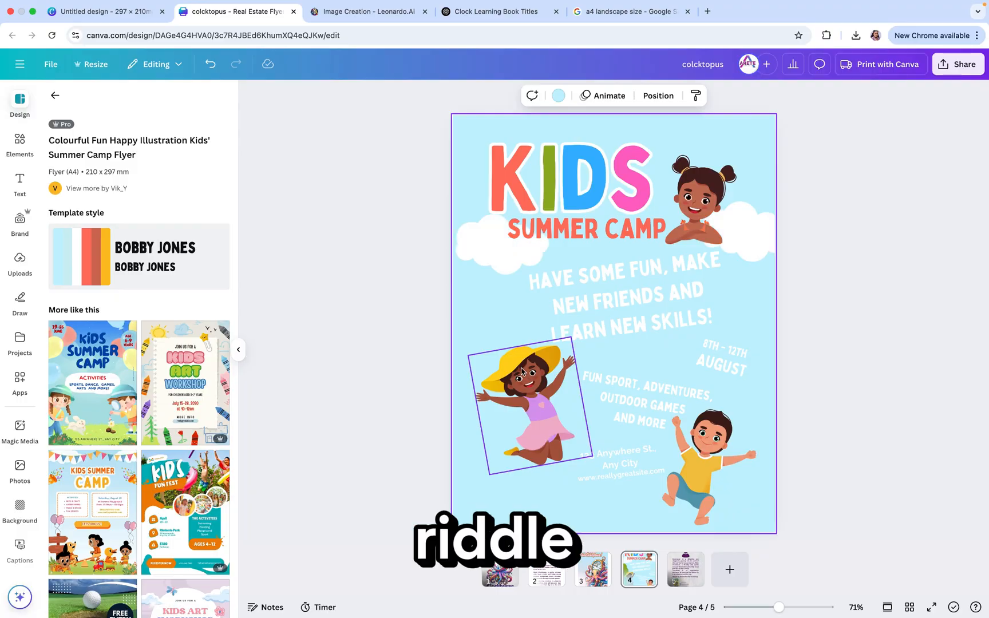
Step: Delete the green trees and the green bushes from the summer camp template on page 4
click(521, 380)
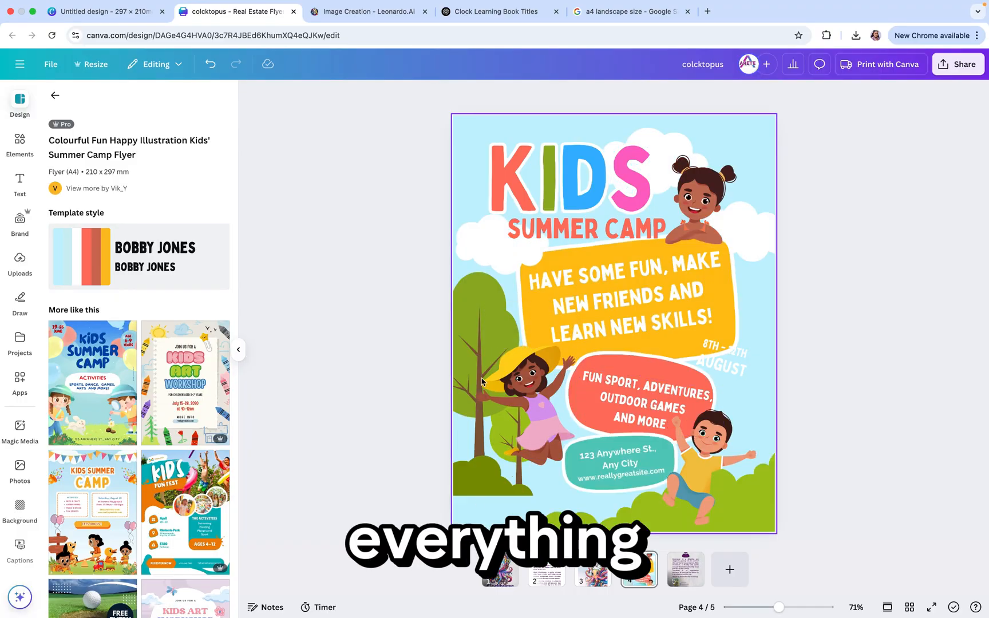
click(468, 363)
key(Delete)
click(670, 524)
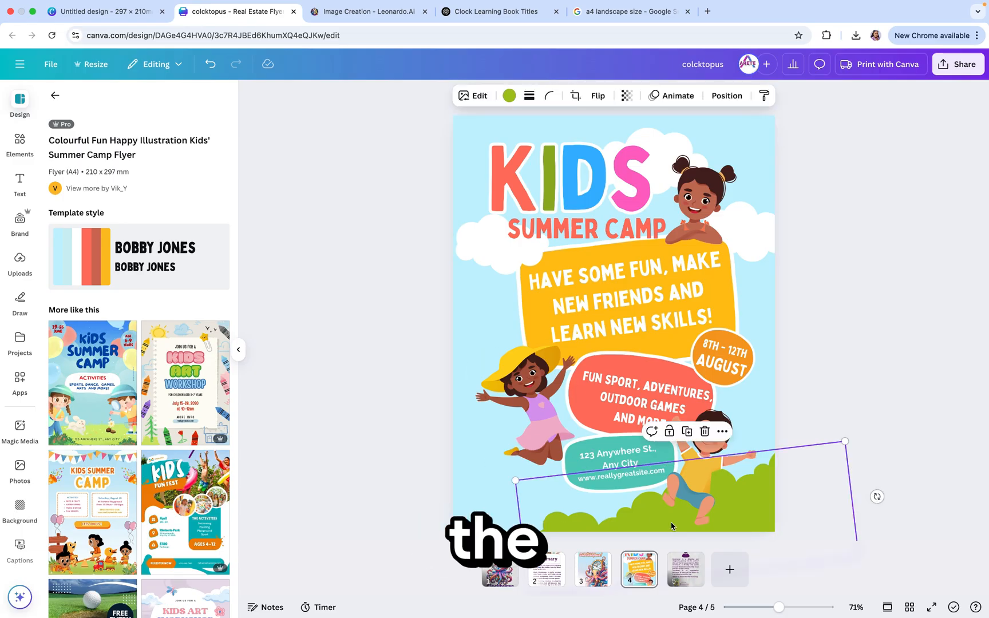
click(697, 527)
click(690, 521)
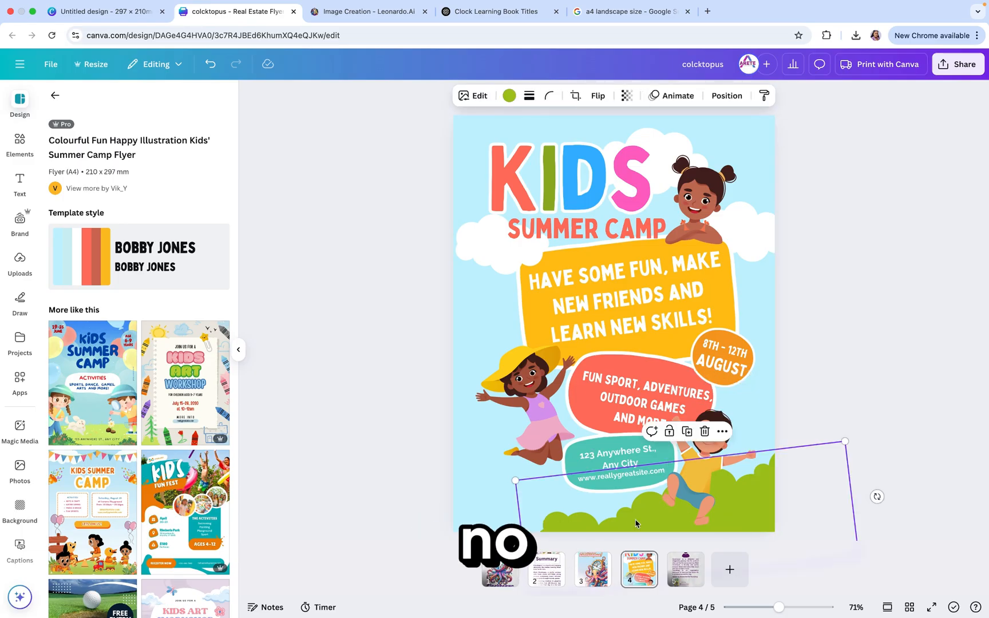
key(Delete)
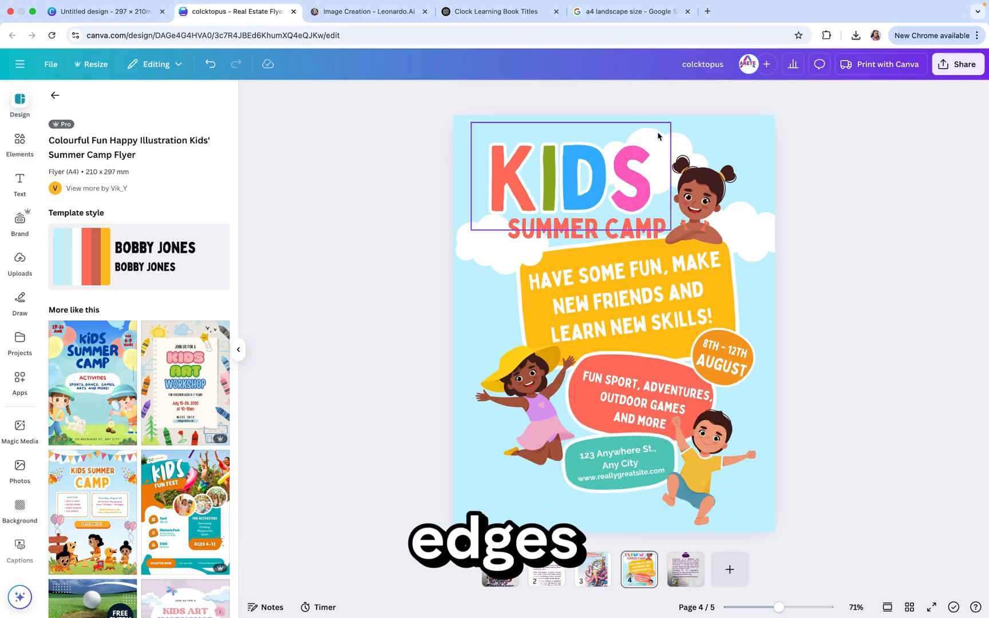
Step: Delete the KIDS lettering with its white outline, the SUMMER CAMP heading and the cloud at the page's right edge
click(616, 159)
key(Delete)
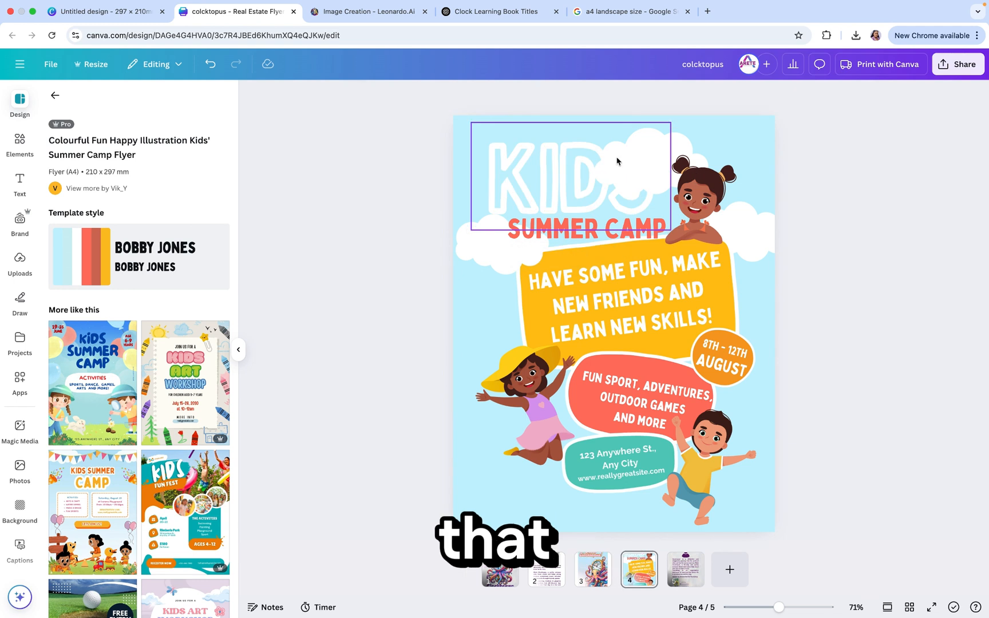
click(603, 230)
key(Delete)
click(568, 179)
key(Delete)
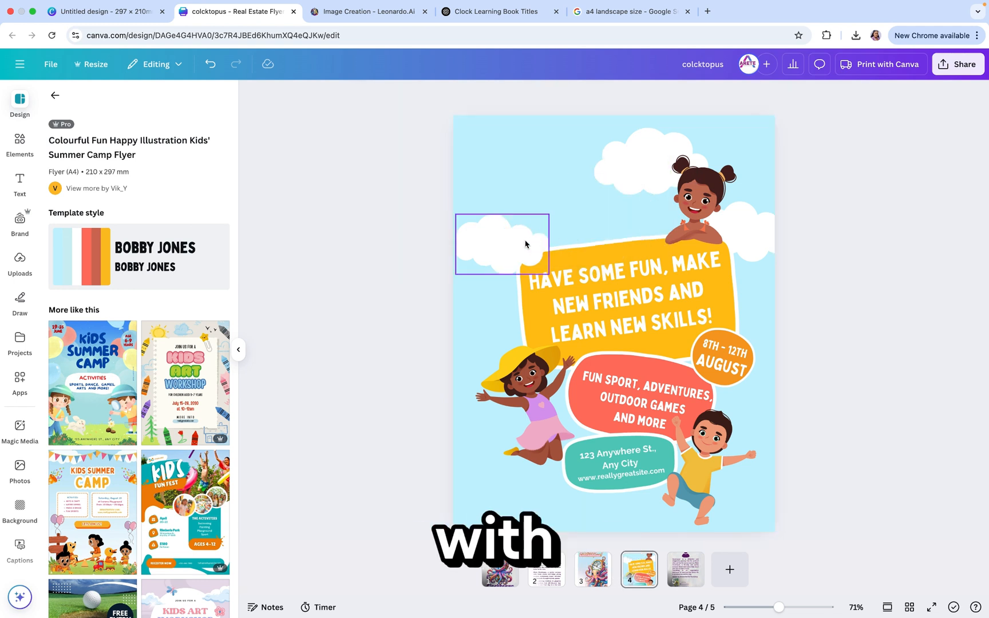
click(744, 237)
key(Delete)
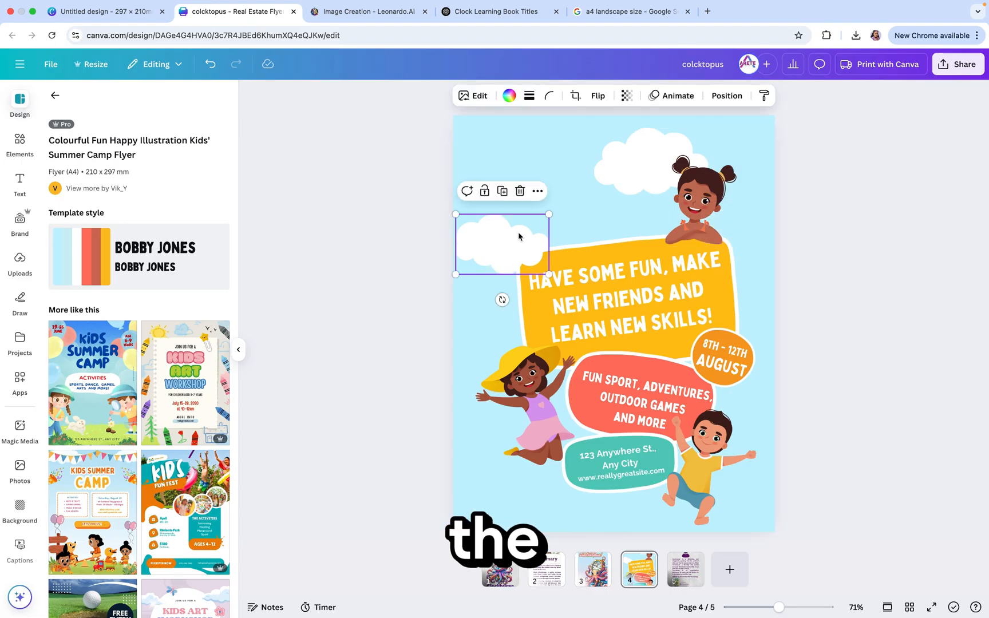
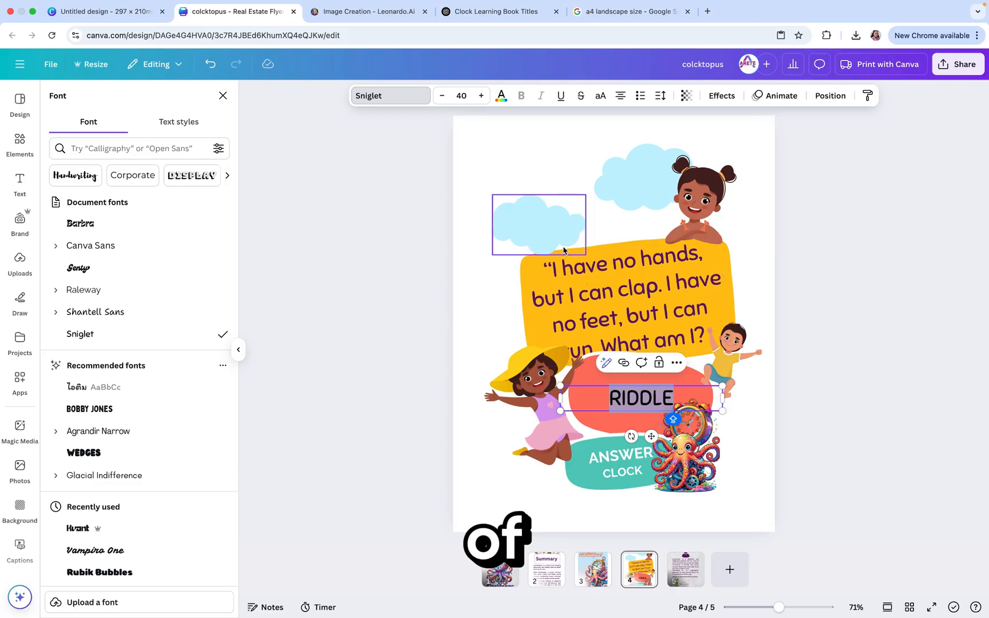
Step: Set the text colour of the word RIDDLE on page 4 to black
click(502, 96)
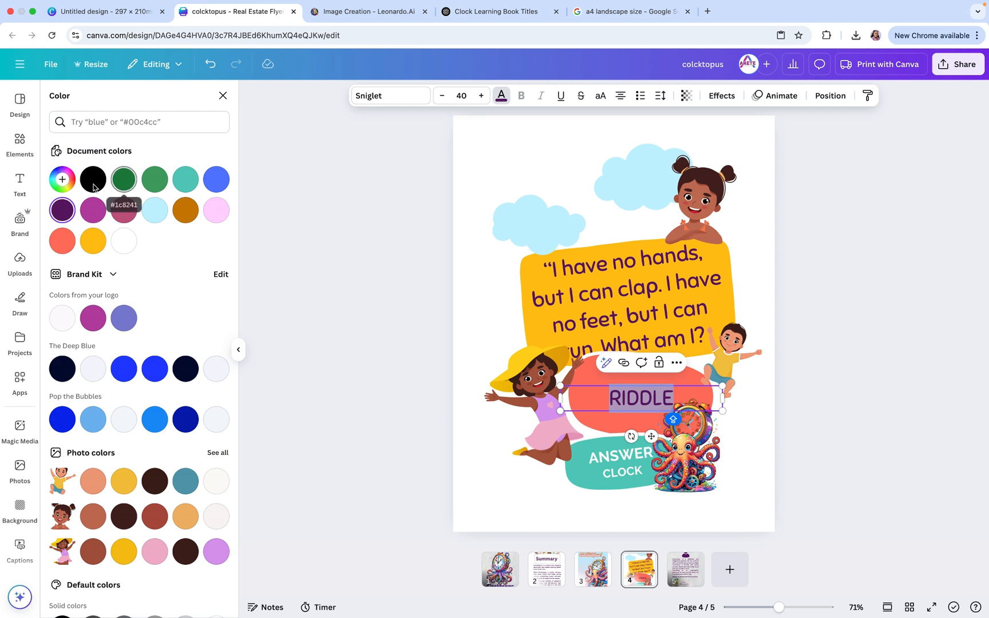
Step: Change the font of the ANSWER and CLOCK texts in the teal shape to Sniglet
click(604, 458)
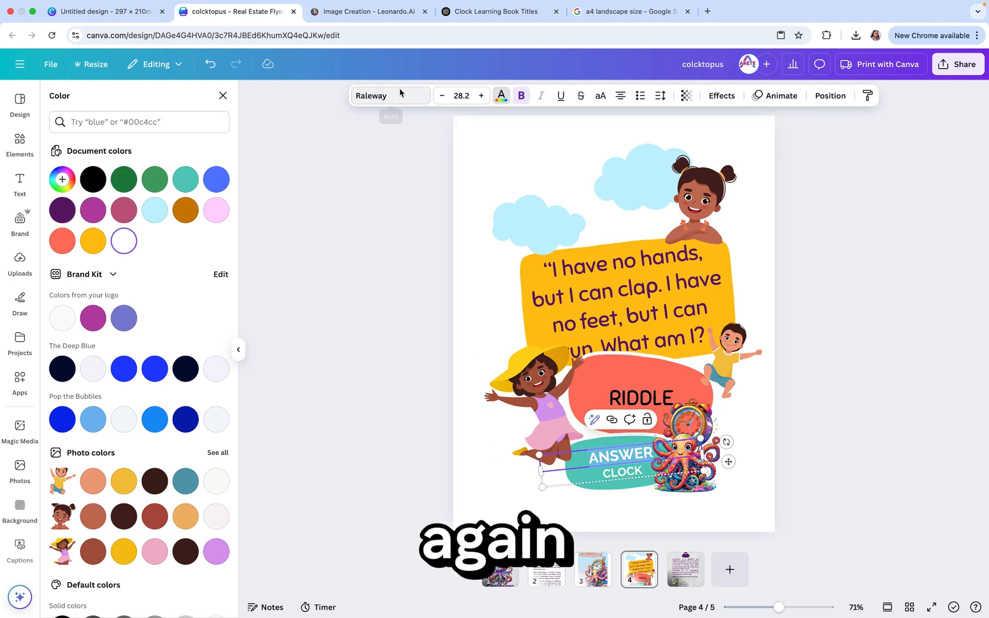
click(399, 94)
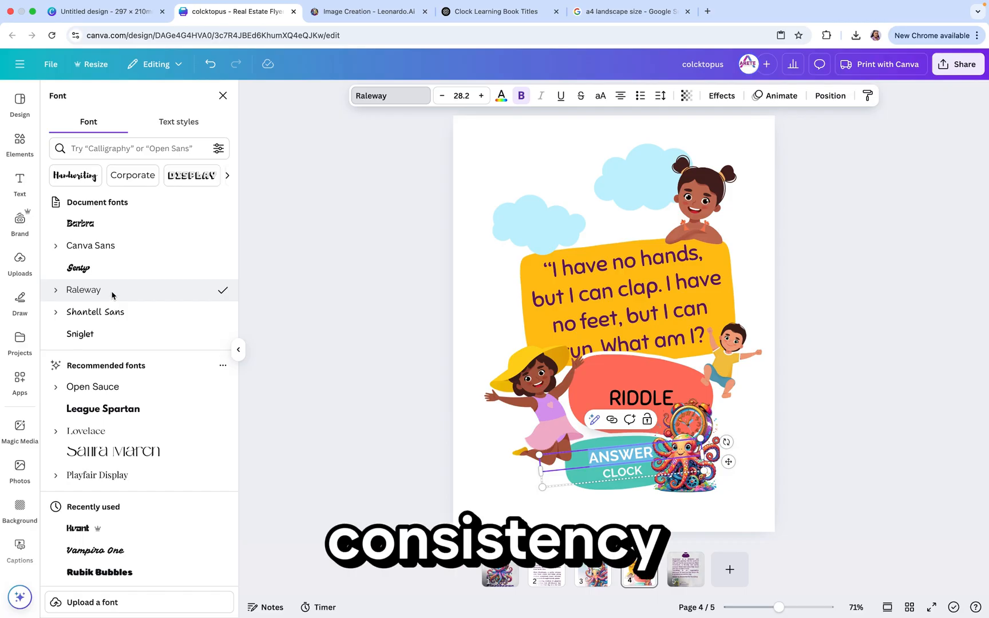
click(111, 335)
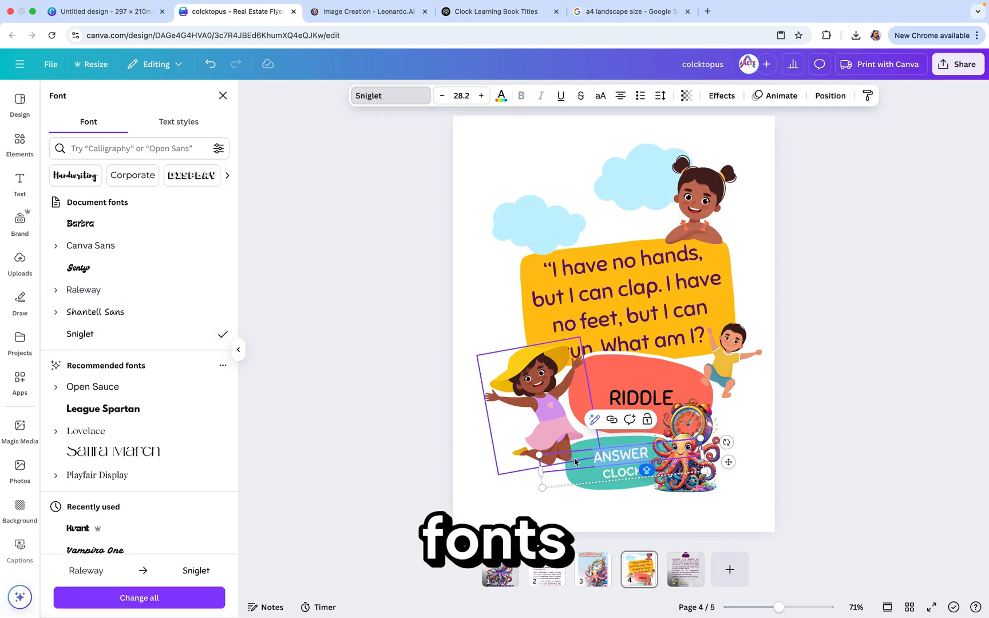
click(596, 474)
double_click(610, 479)
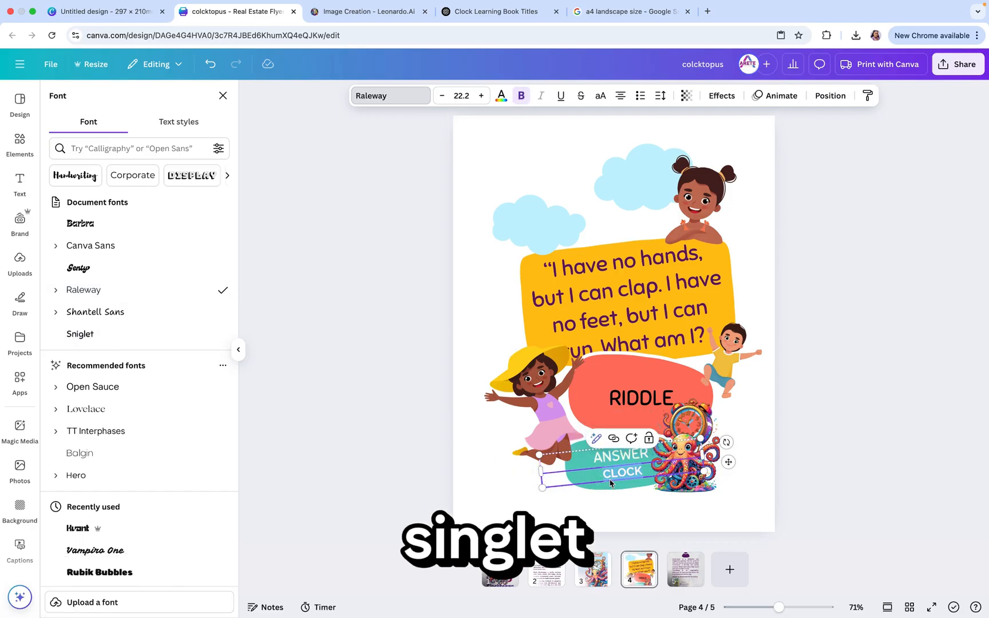
click(139, 335)
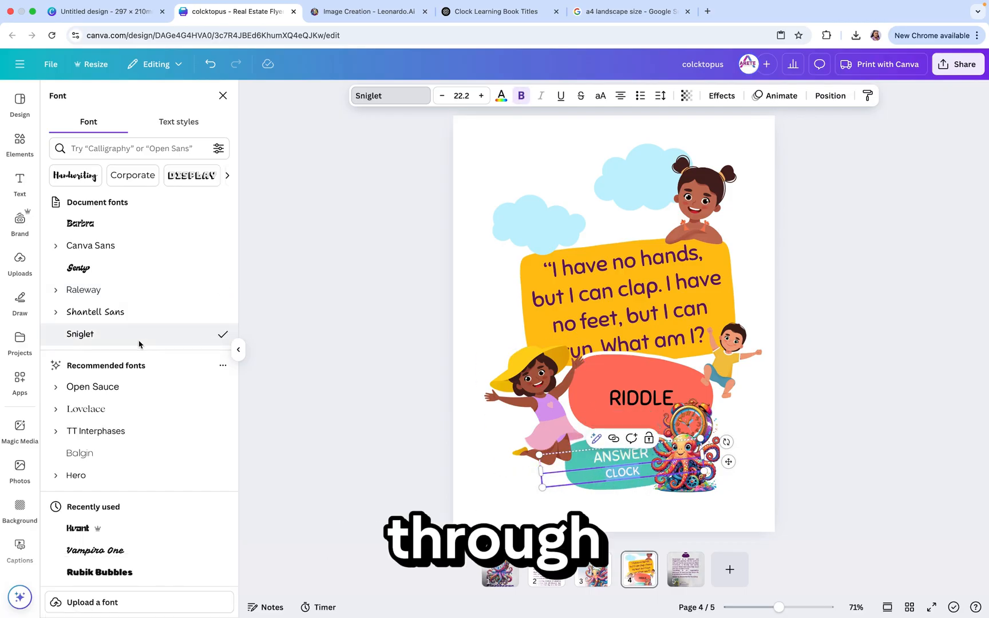
Step: Apply the Sniglet font to the word ANSWER in the teal shape
click(616, 461)
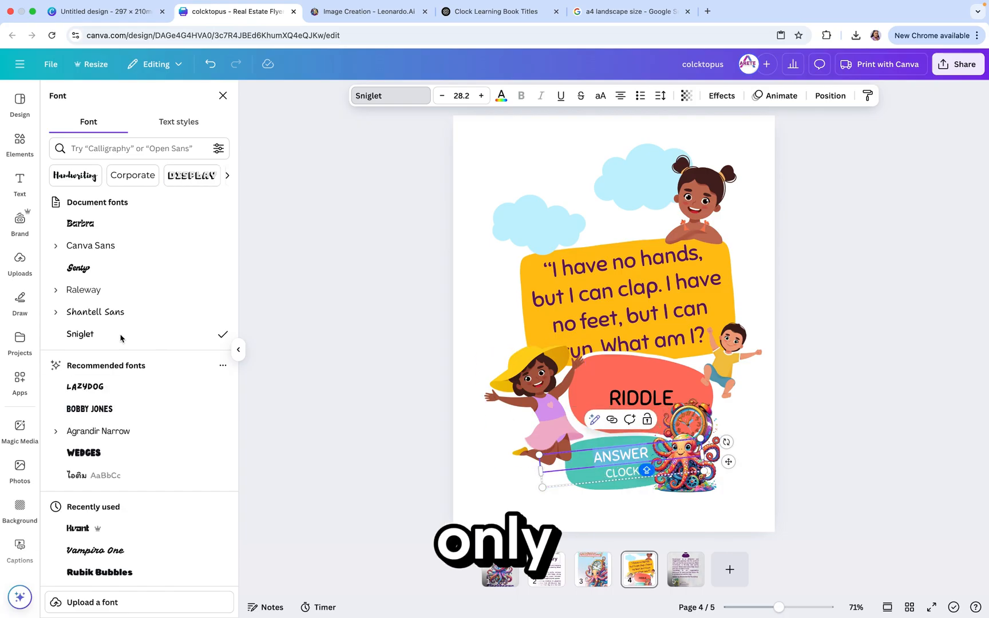
click(95, 312)
click(80, 334)
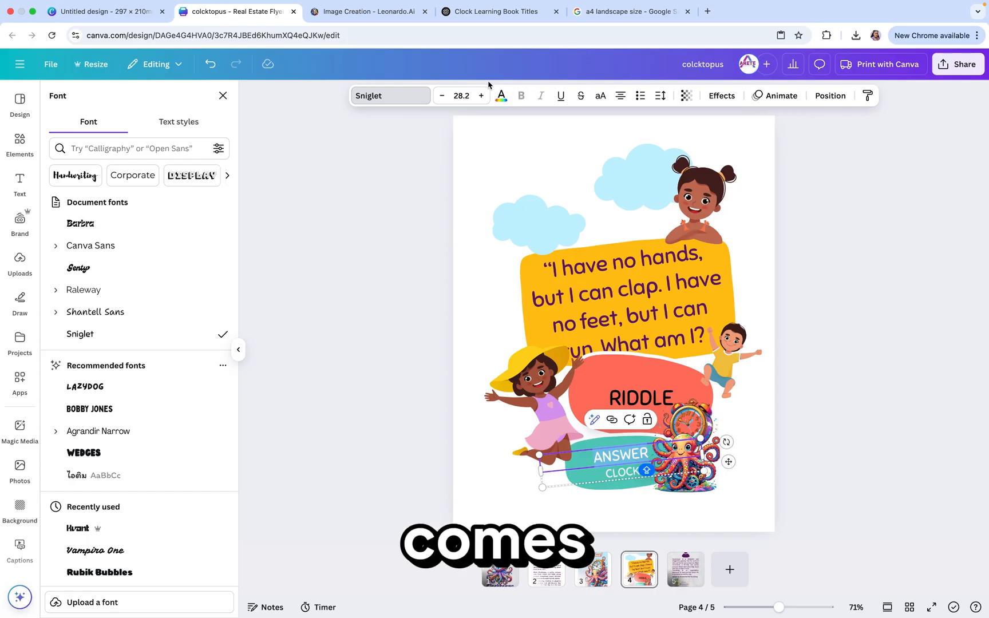
click(471, 97)
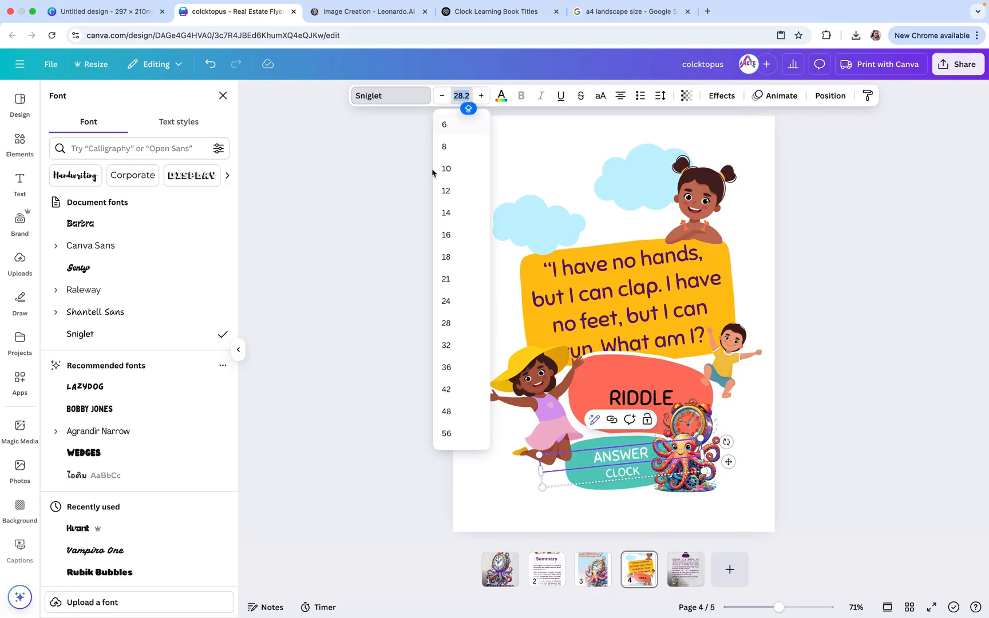
click(358, 226)
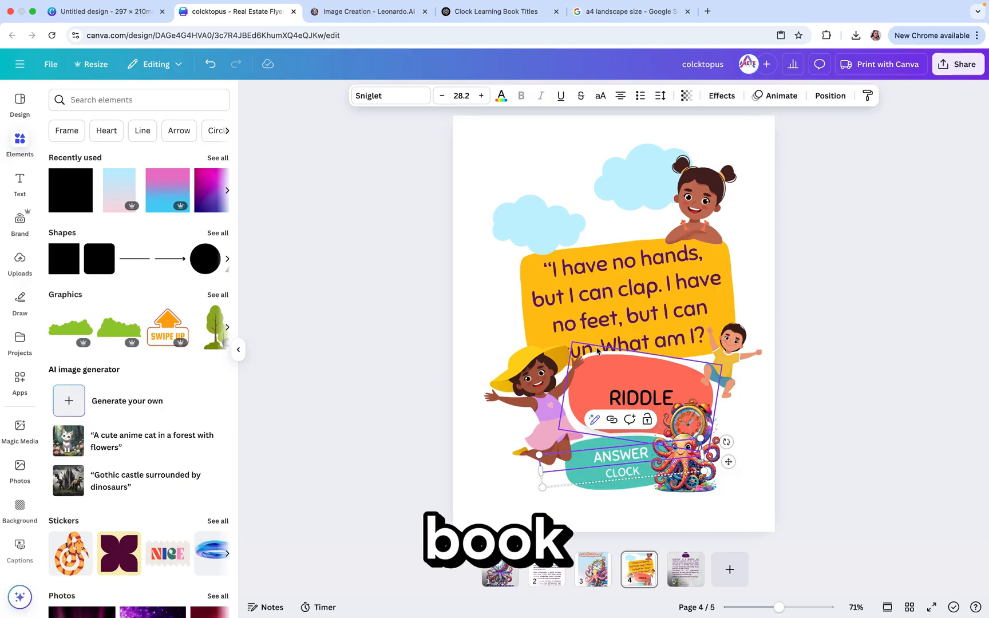
click(431, 397)
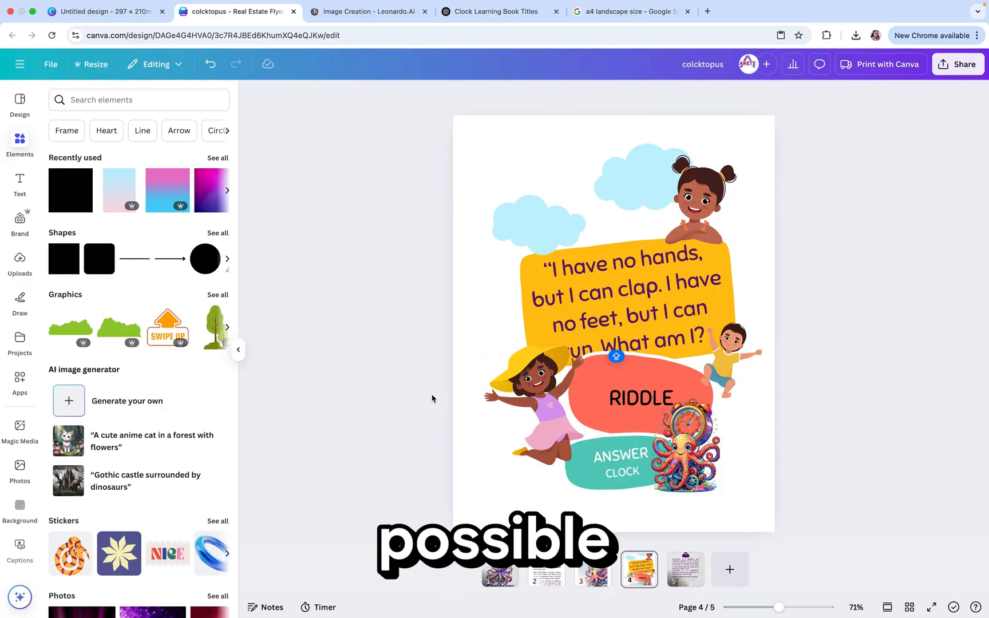
Step: Move the girl in the yellow hat slightly up and left, and shrink and reposition the riddle text to fit the yellow shape
drag(531, 381, 521, 370)
drag(623, 303, 619, 298)
click(442, 96)
click(442, 96)
drag(621, 269, 622, 271)
Step: Reposition the word RIDDLE in the red shape and nudge the ANSWER and CLOCK texts slightly left in the teal shape
drag(641, 398, 627, 394)
drag(621, 431, 618, 394)
drag(626, 434, 619, 427)
drag(710, 377, 724, 373)
click(625, 462)
drag(624, 461, 622, 460)
click(622, 398)
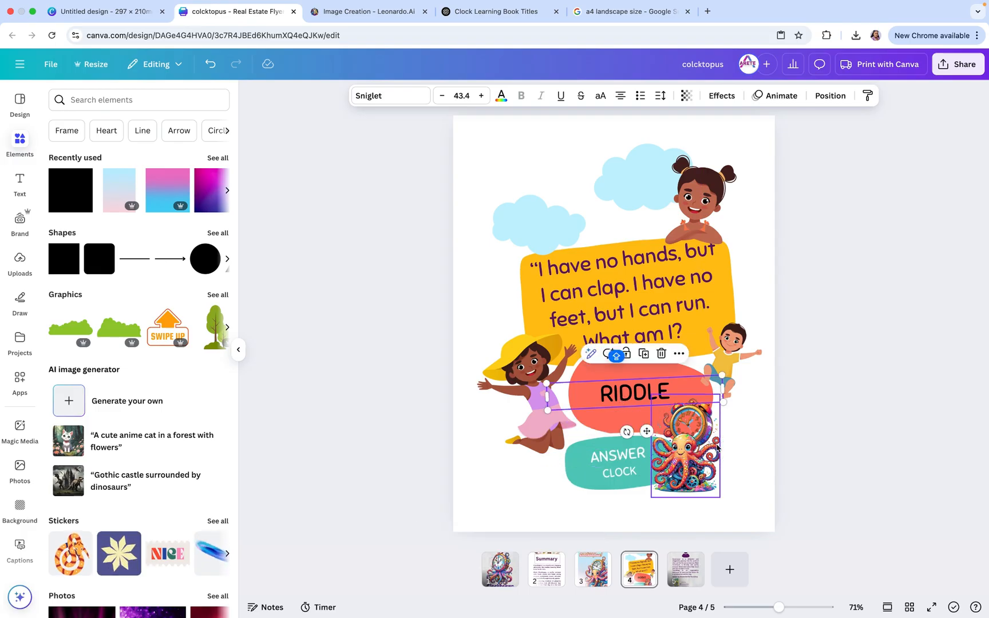
click(426, 501)
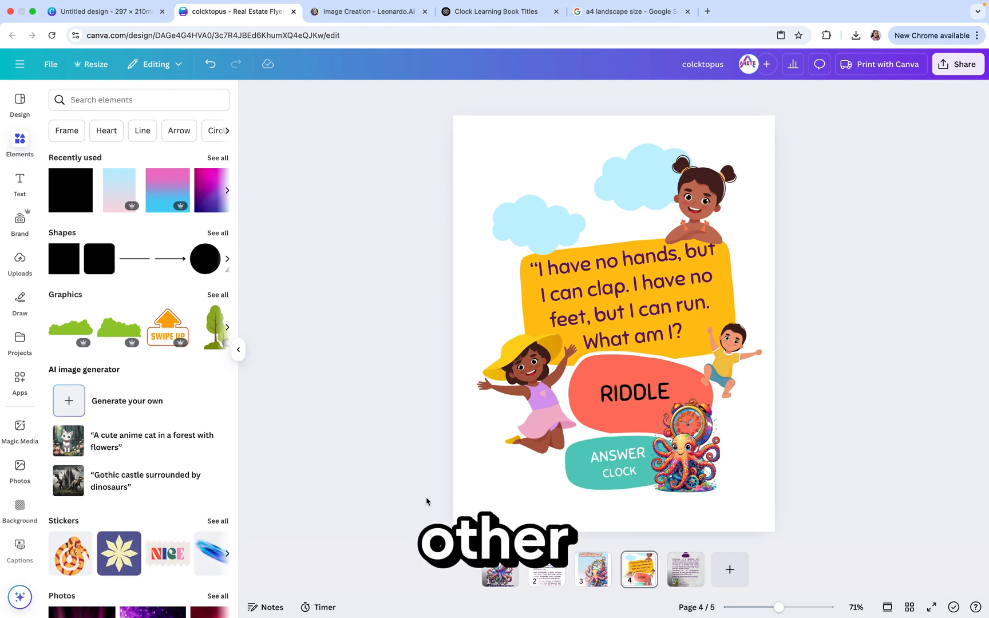
Step: Change the text colour of the word RIDDLE on page 4 to violet
double_click(652, 395)
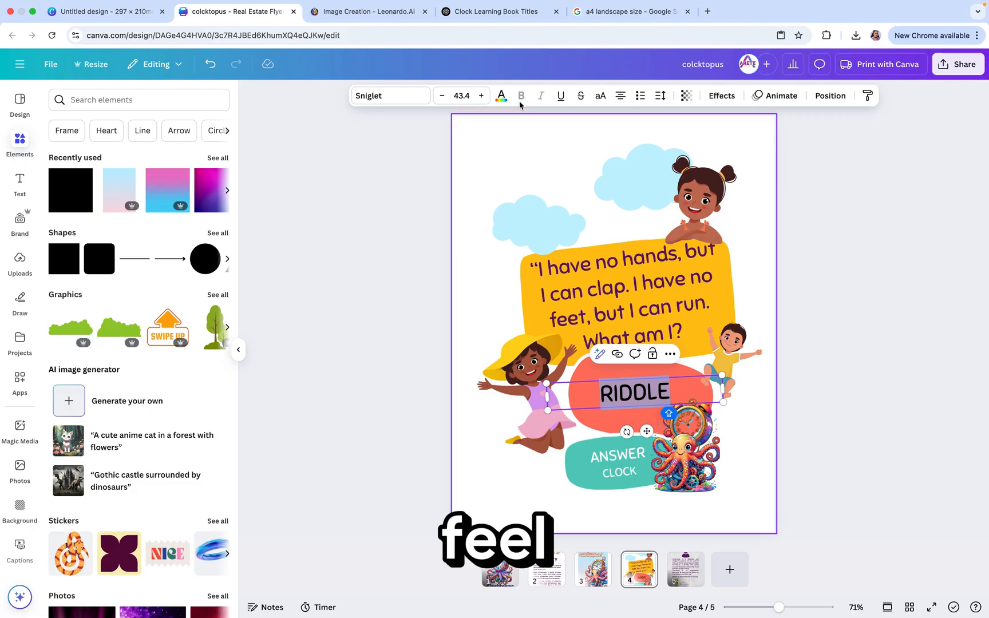
click(500, 96)
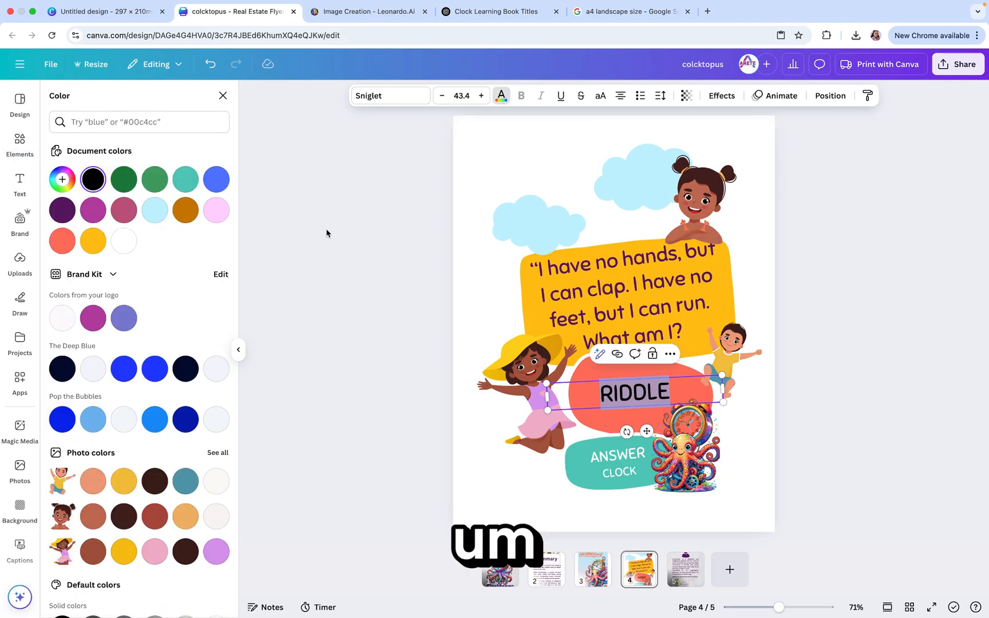
scroll(139, 439, down, 5)
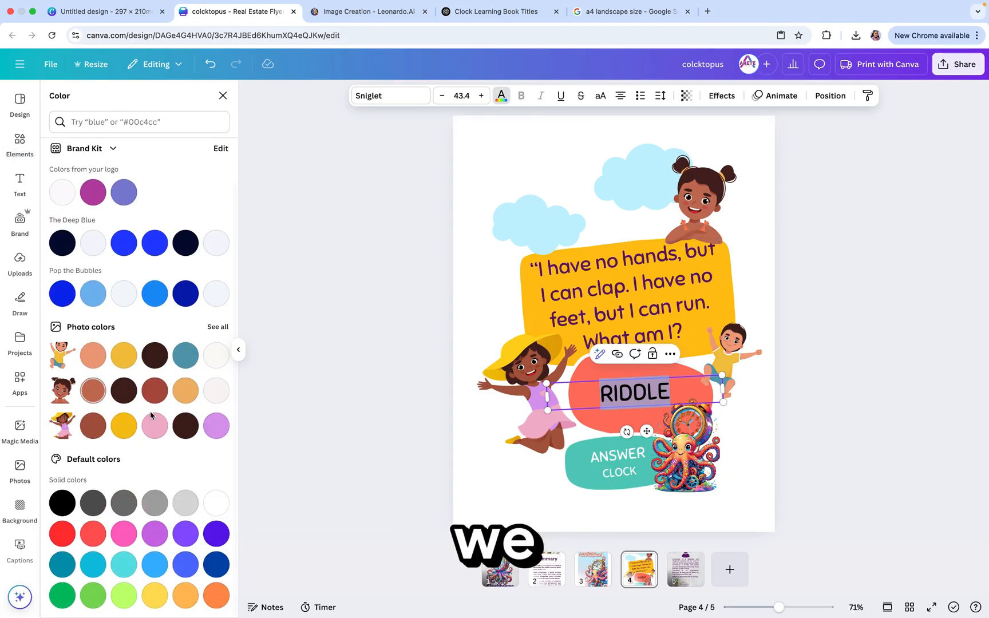
click(214, 426)
click(154, 425)
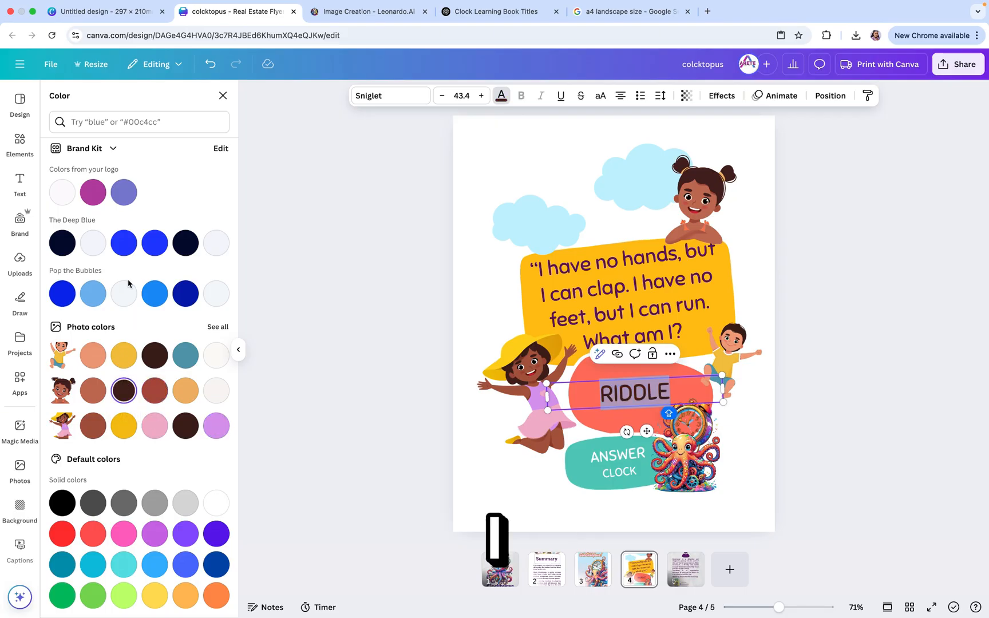
click(215, 533)
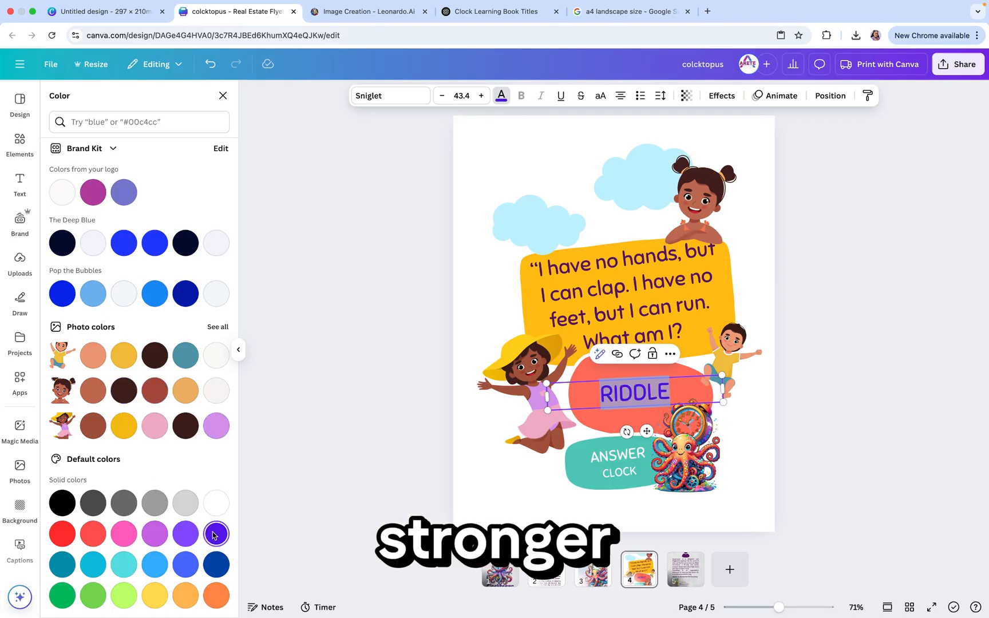
click(373, 480)
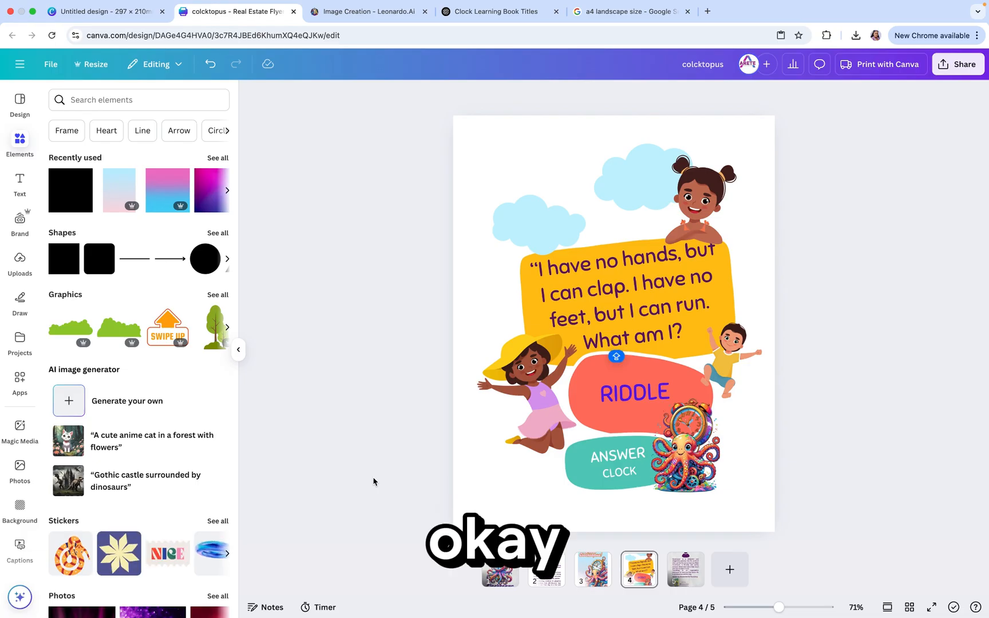
Step: Try the Bobby Jones, Lazydog, Rubik Bubbles and League Spartan fonts on the word RIDDLE
click(707, 388)
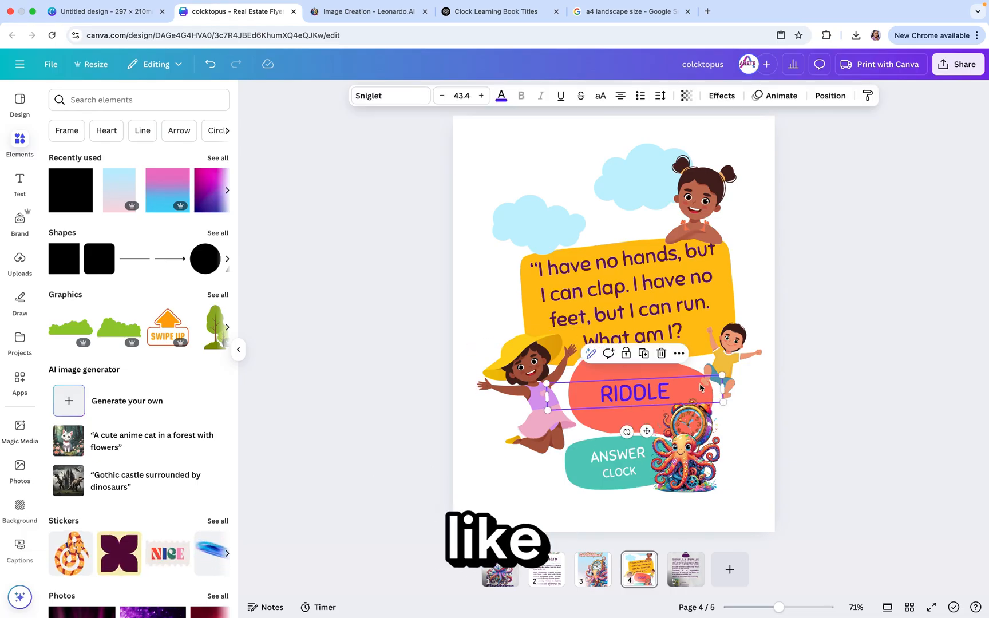
double_click(707, 388)
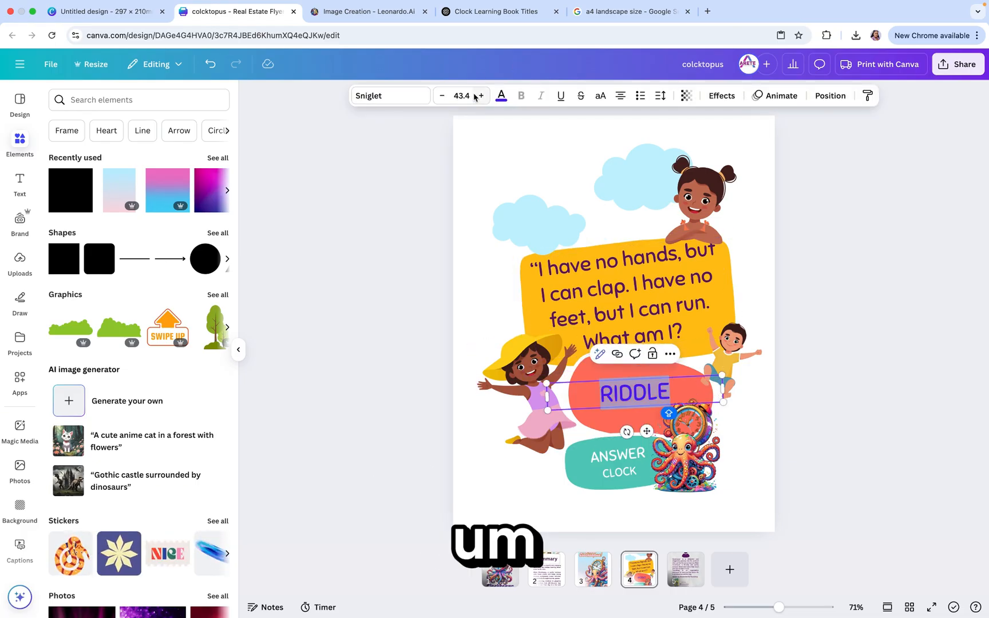
click(409, 105)
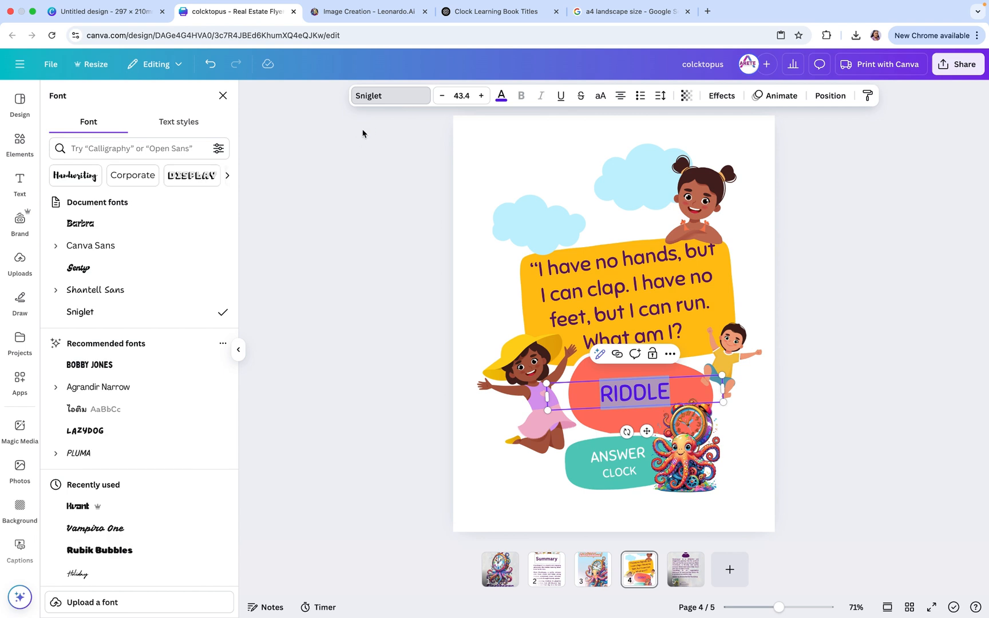
click(127, 365)
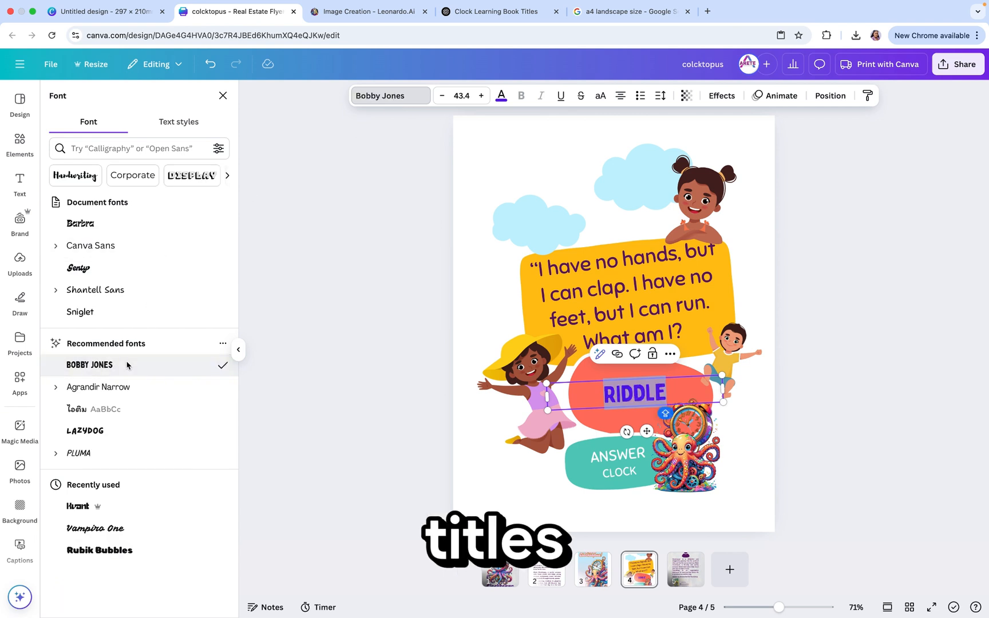
click(119, 430)
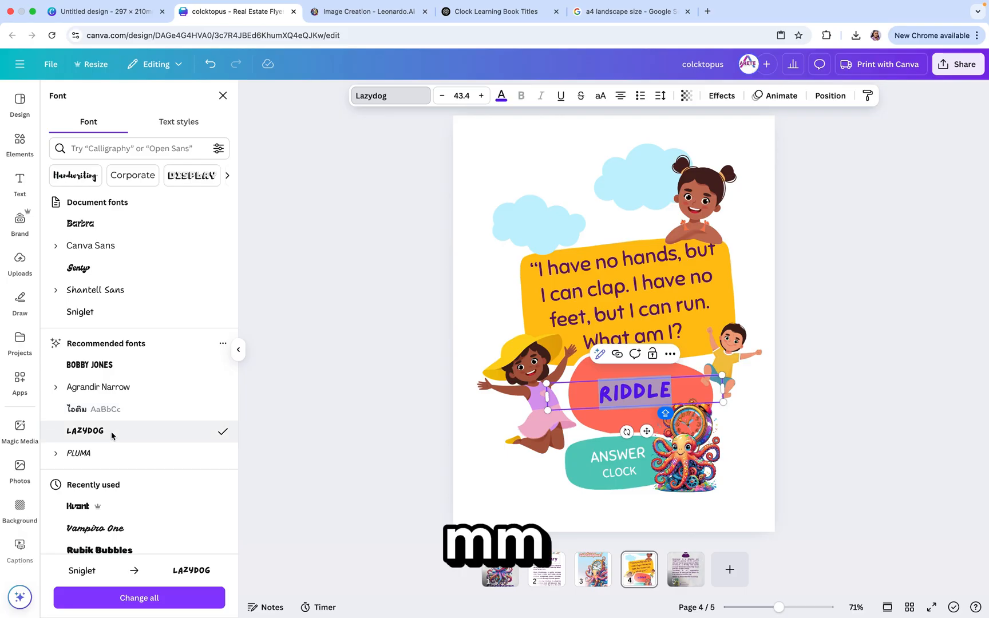
scroll(113, 458, down, 3)
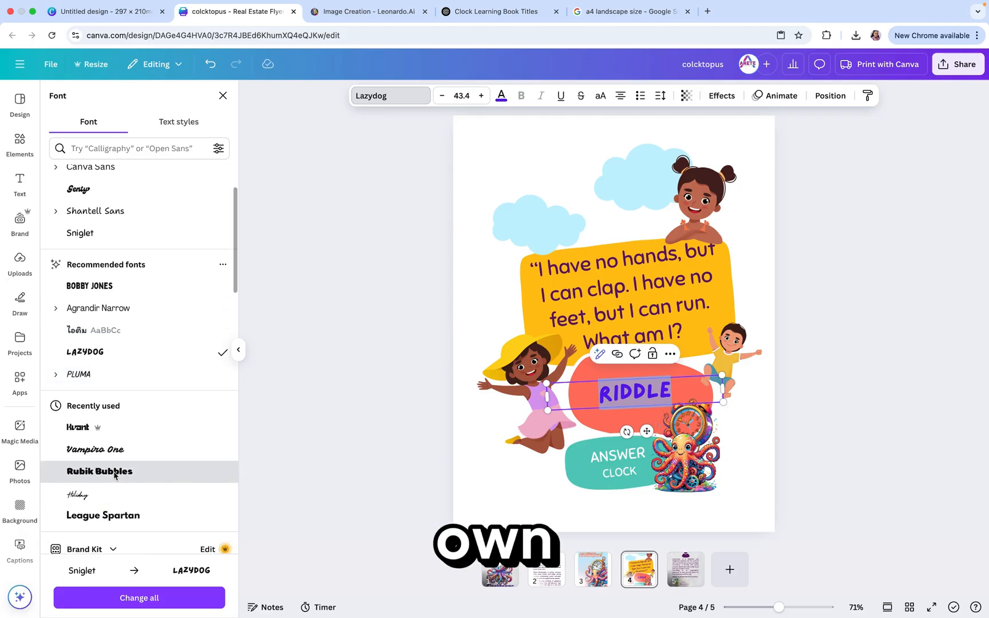
click(114, 473)
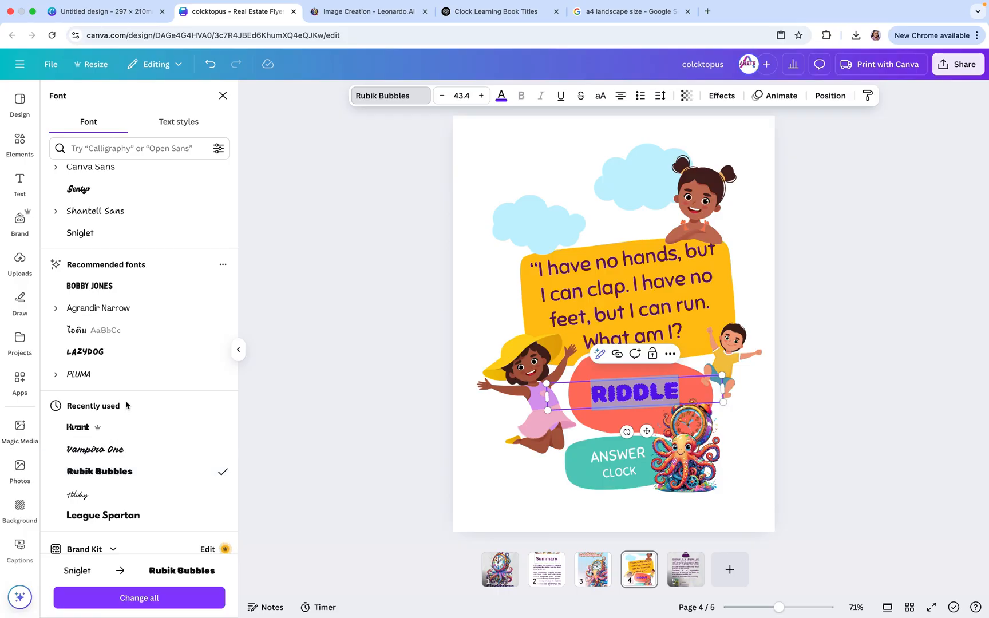
scroll(126, 400, down, 5)
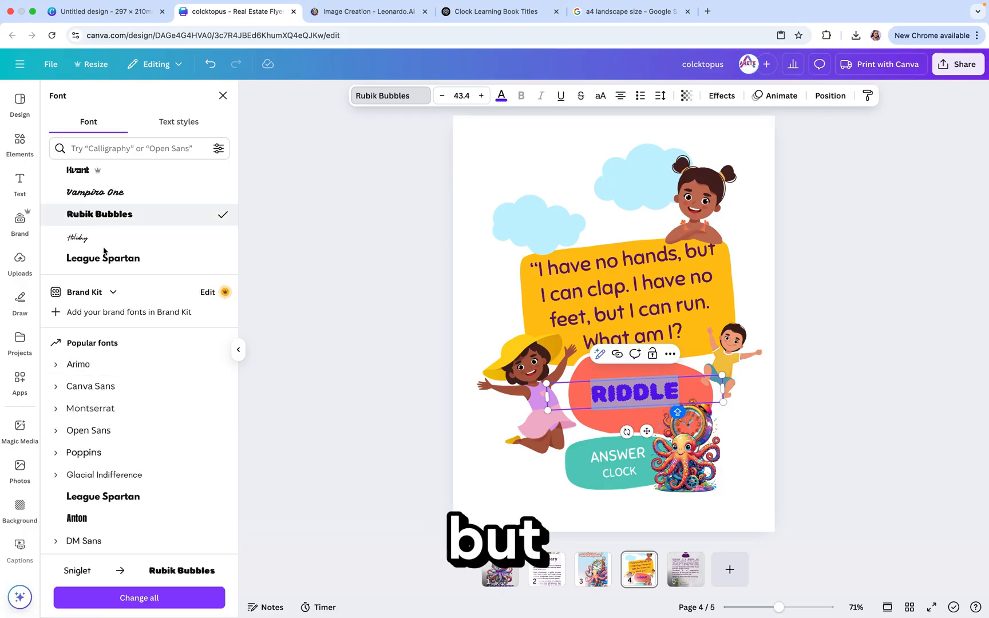
click(107, 268)
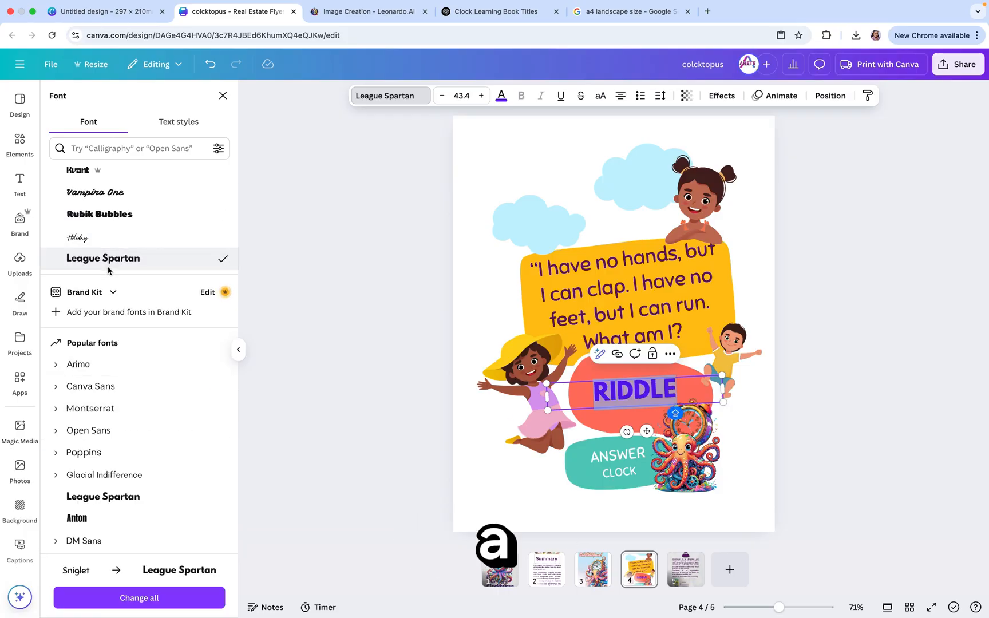
Step: Set the font of the word RIDDLE to Archivo Black
scroll(112, 260, up, 6)
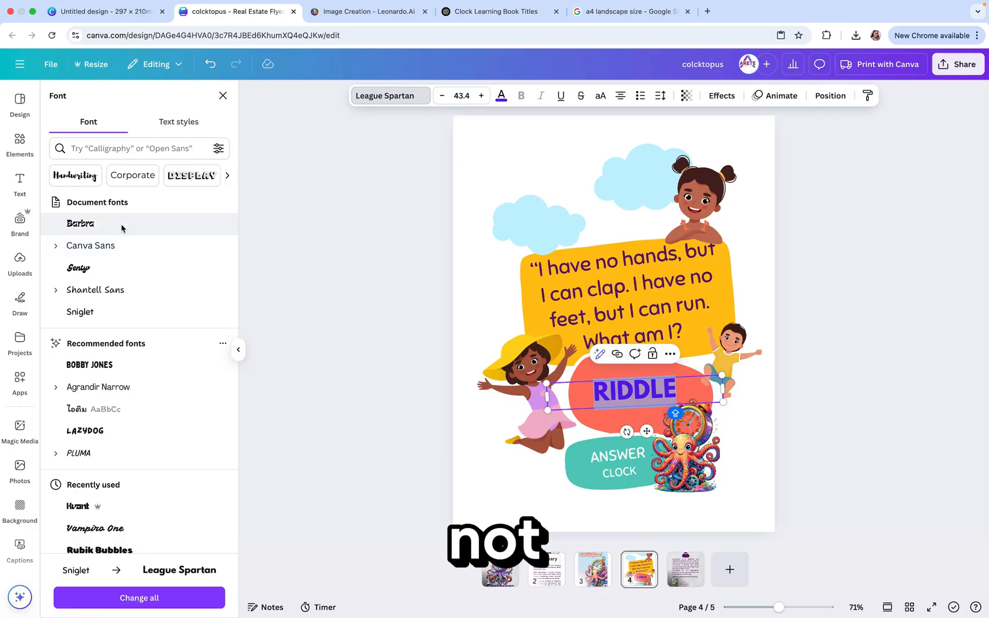
scroll(98, 377, down, 2)
scroll(98, 385, down, 3)
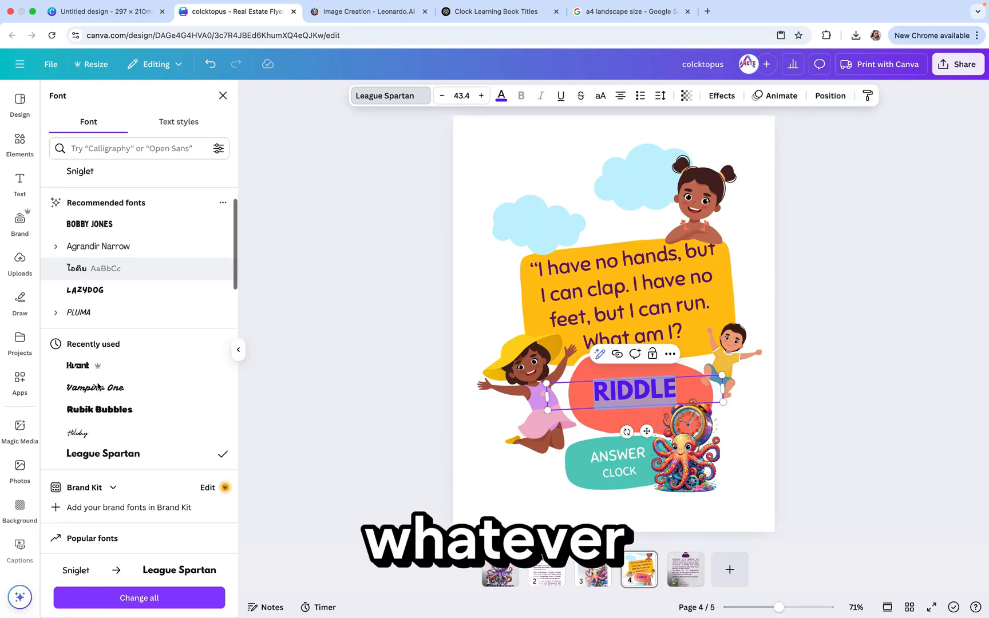
scroll(104, 449, down, 12)
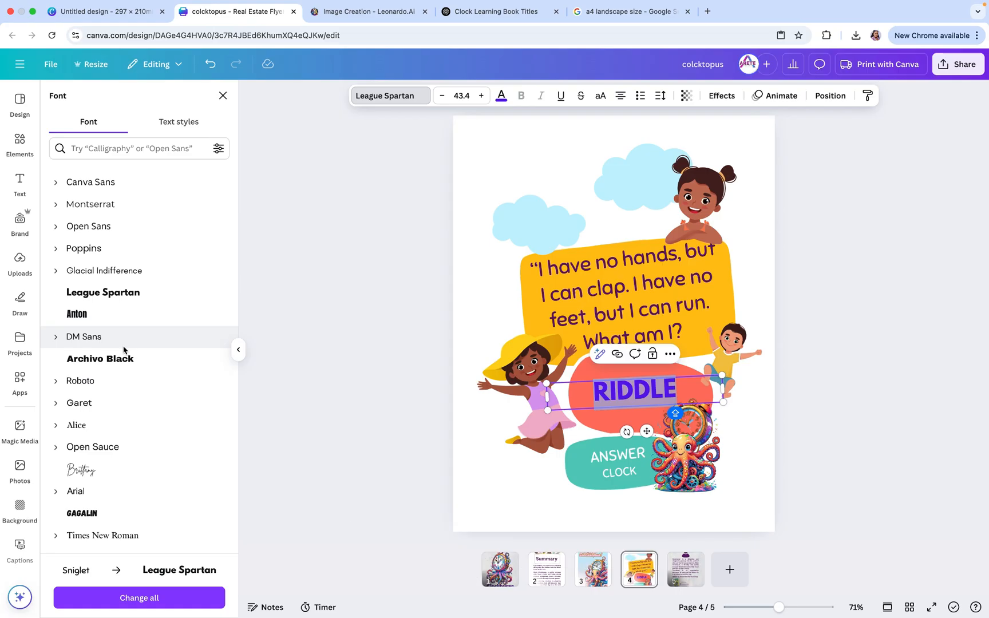
click(130, 358)
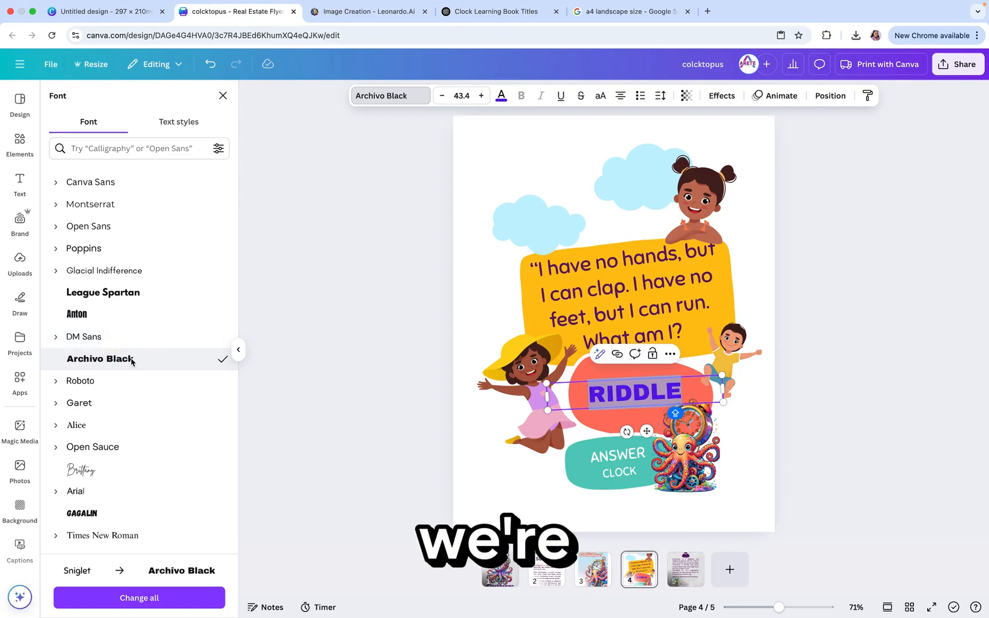
Step: Set the font of the word ANSWER to Archivo Black, leaving CLOCK in Sniglet
click(599, 459)
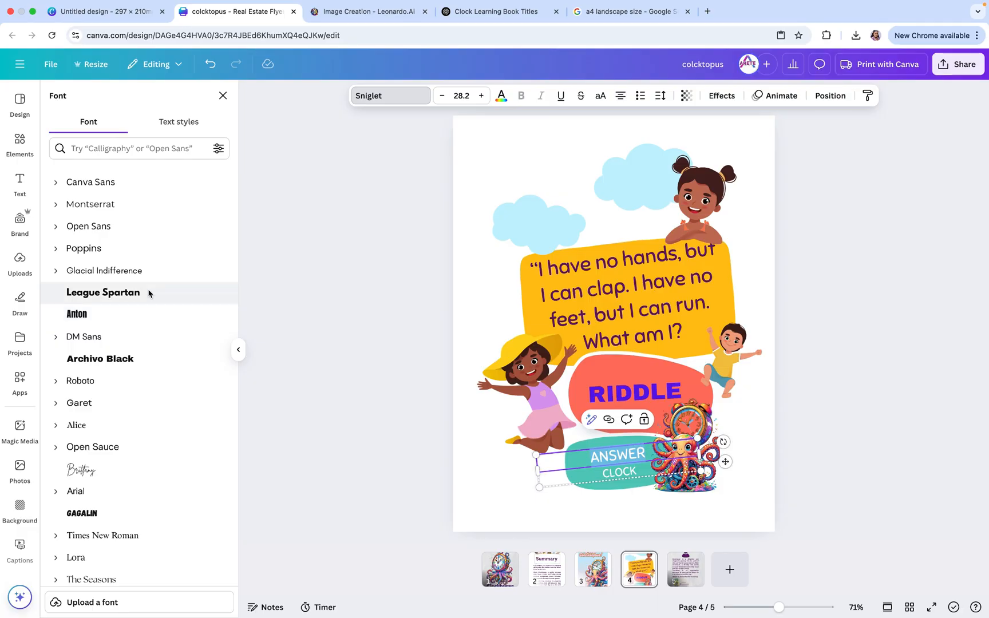
click(198, 358)
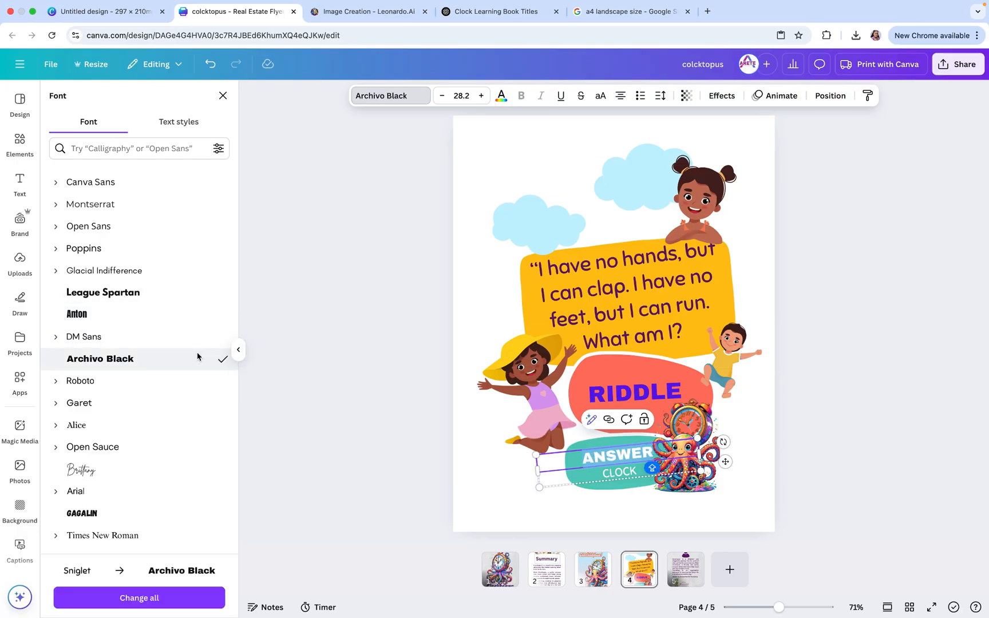
click(611, 395)
click(613, 476)
double_click(612, 477)
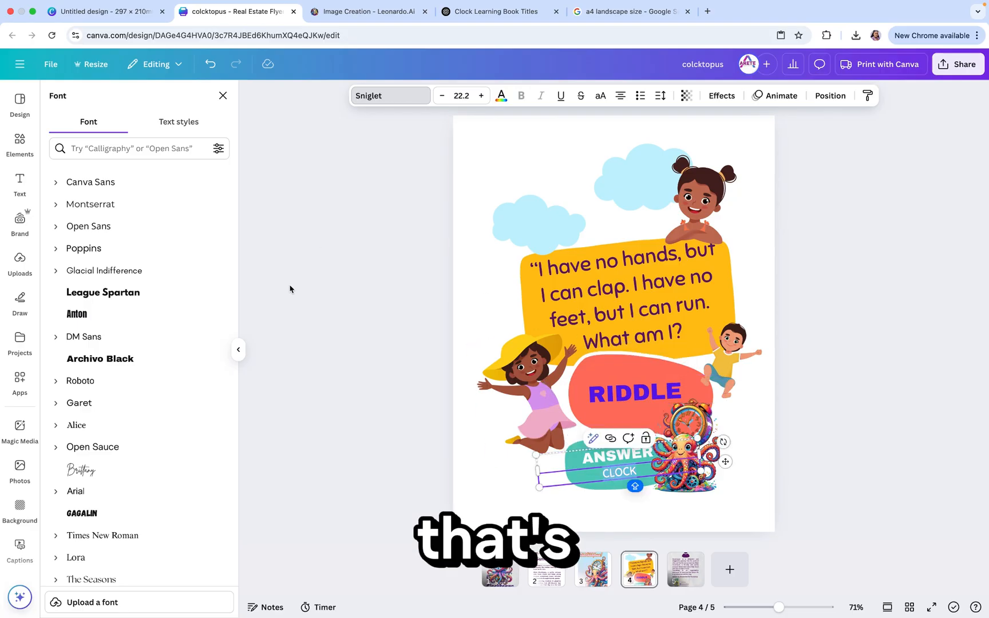
click(404, 273)
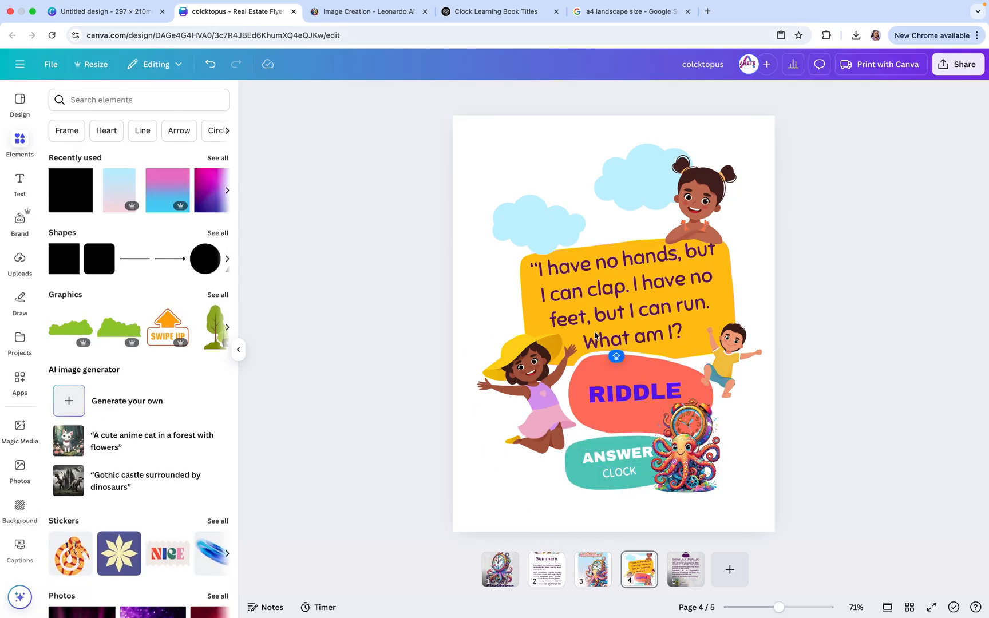
Step: Change the text colour of the word RIDDLE to the light yellow from the default solid colours
click(640, 393)
click(641, 393)
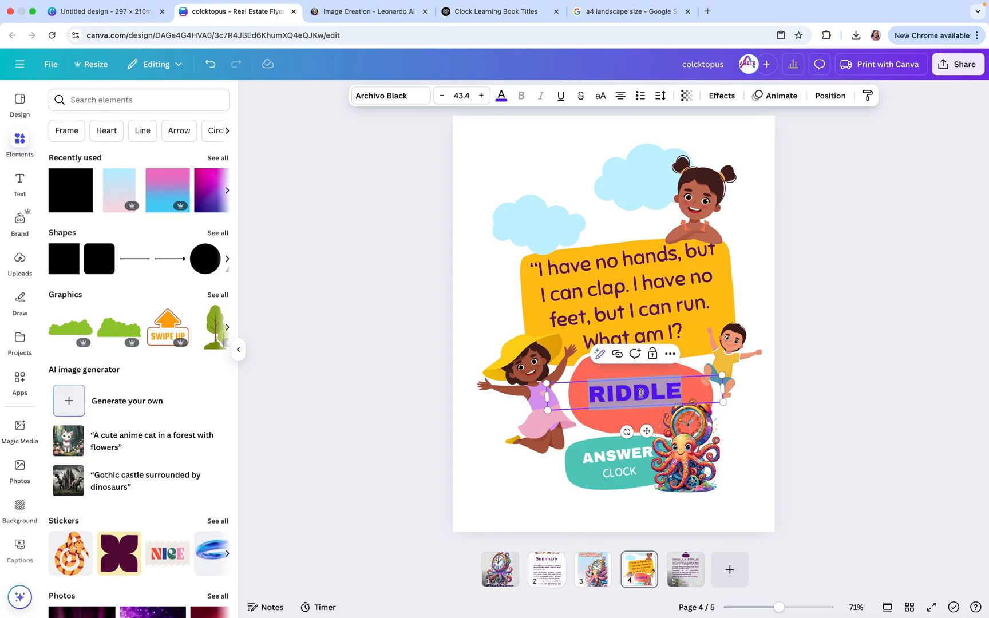
click(640, 393)
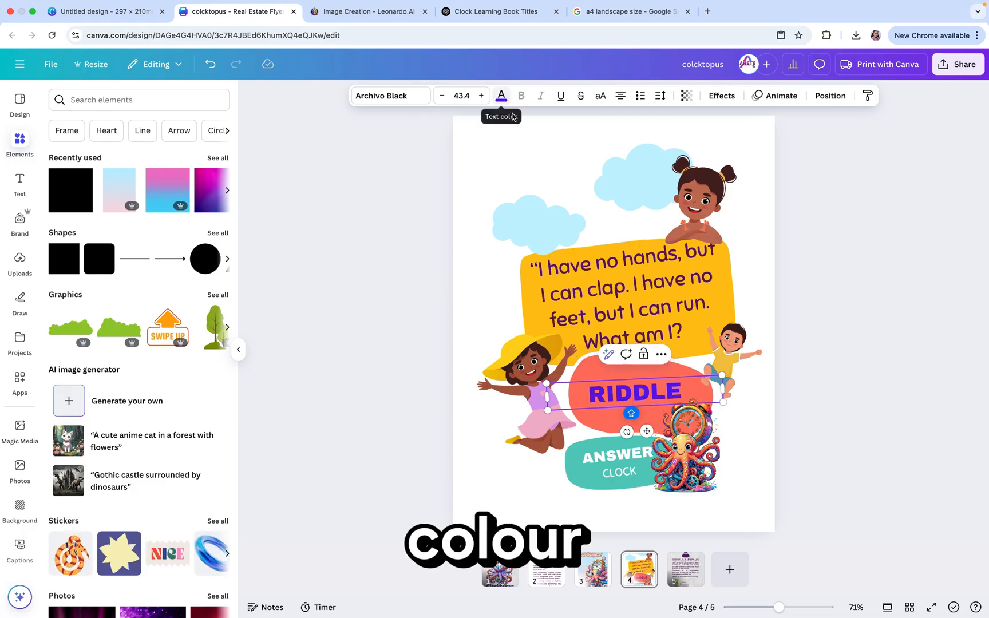
click(501, 96)
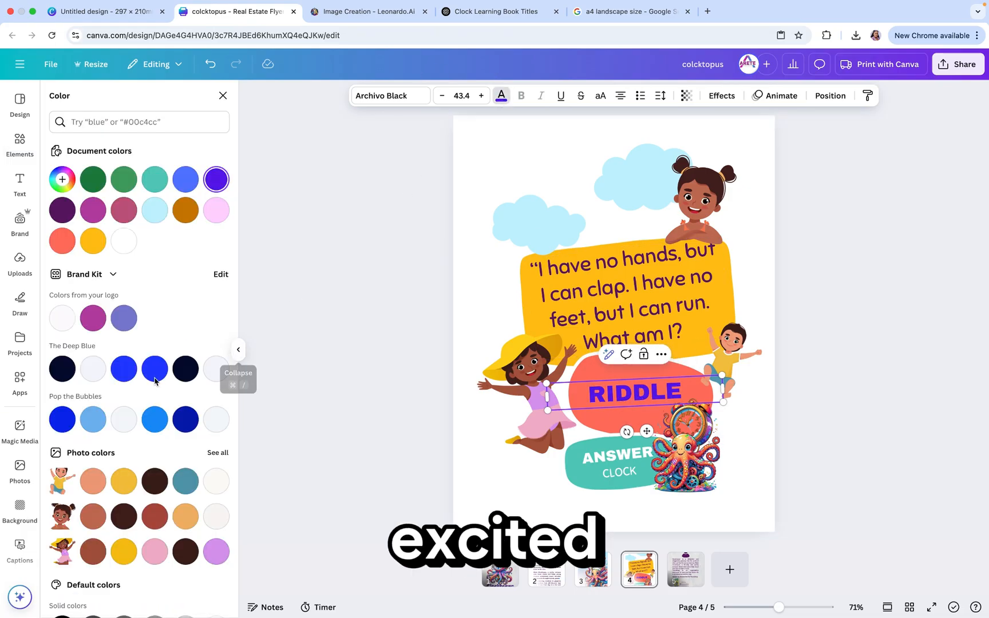
click(197, 420)
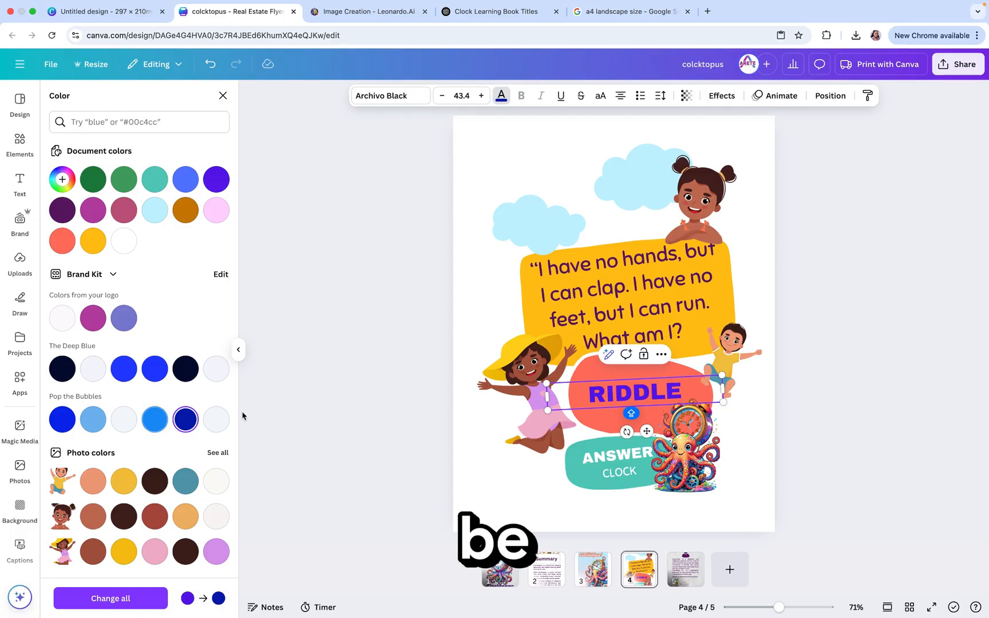
double_click(618, 391)
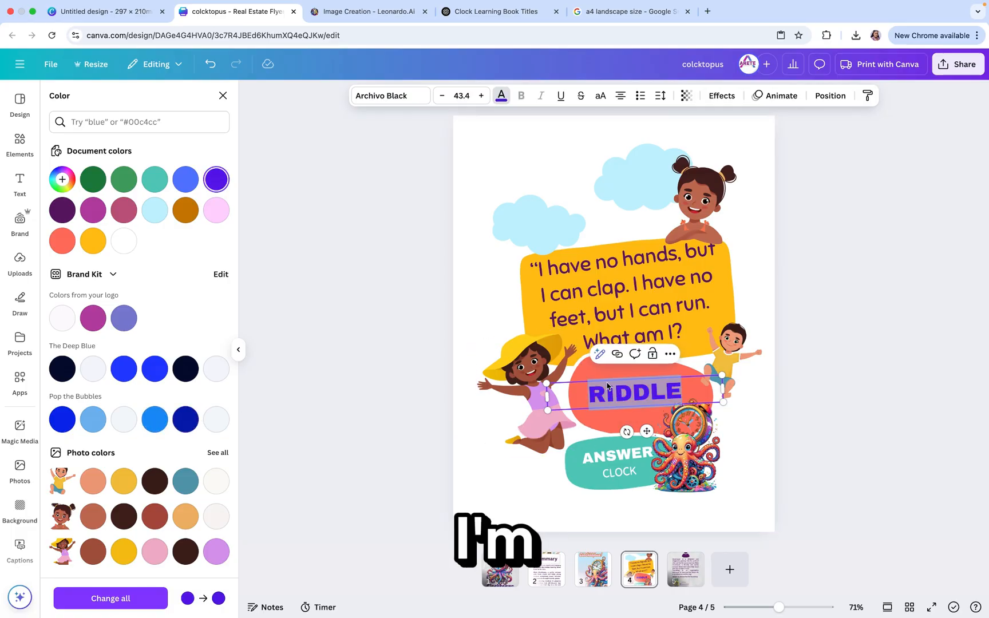
click(90, 246)
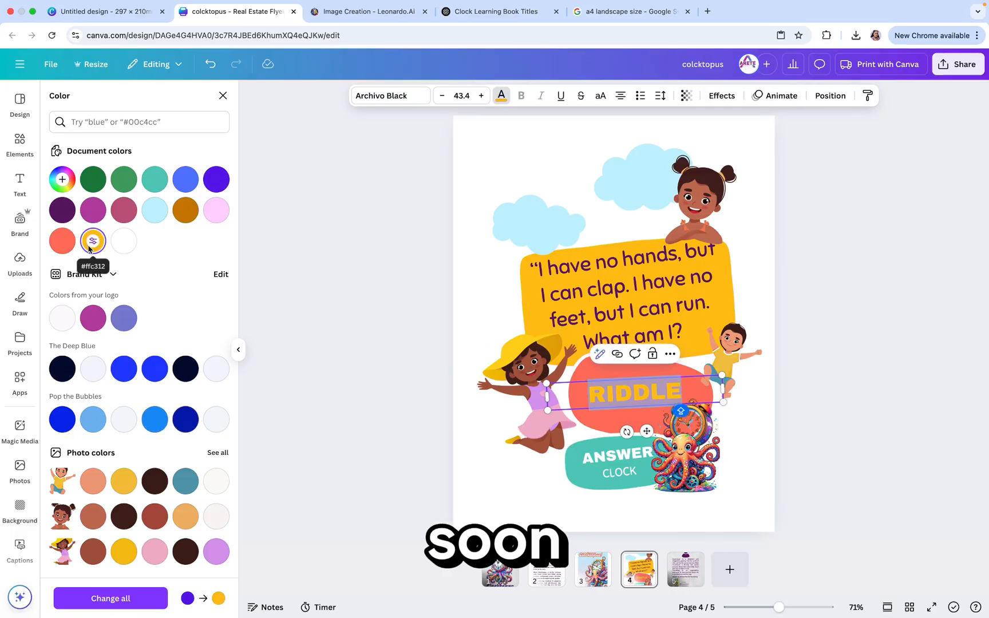
scroll(105, 439, down, 3)
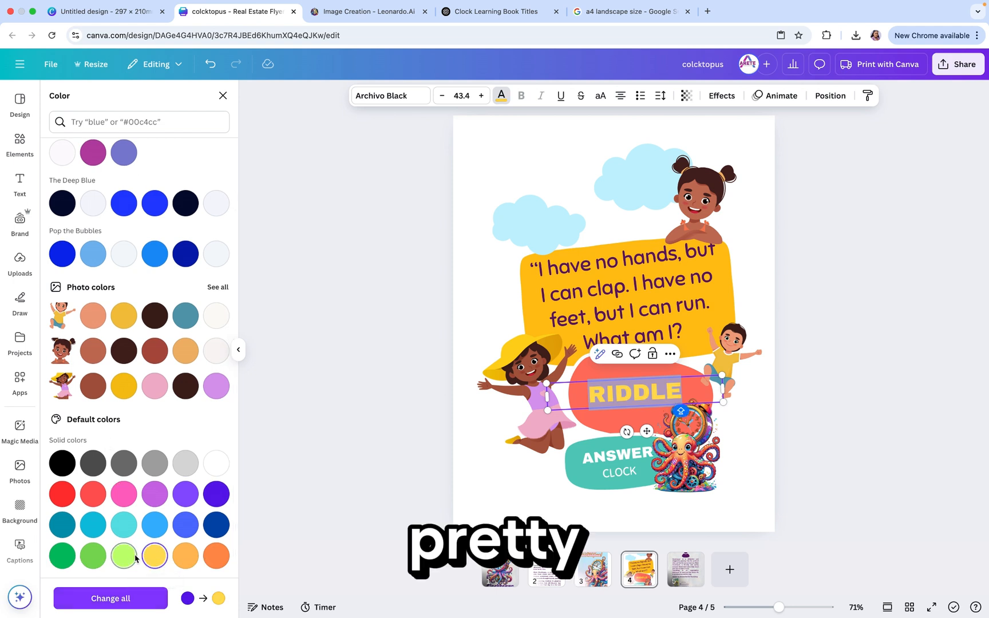
click(339, 513)
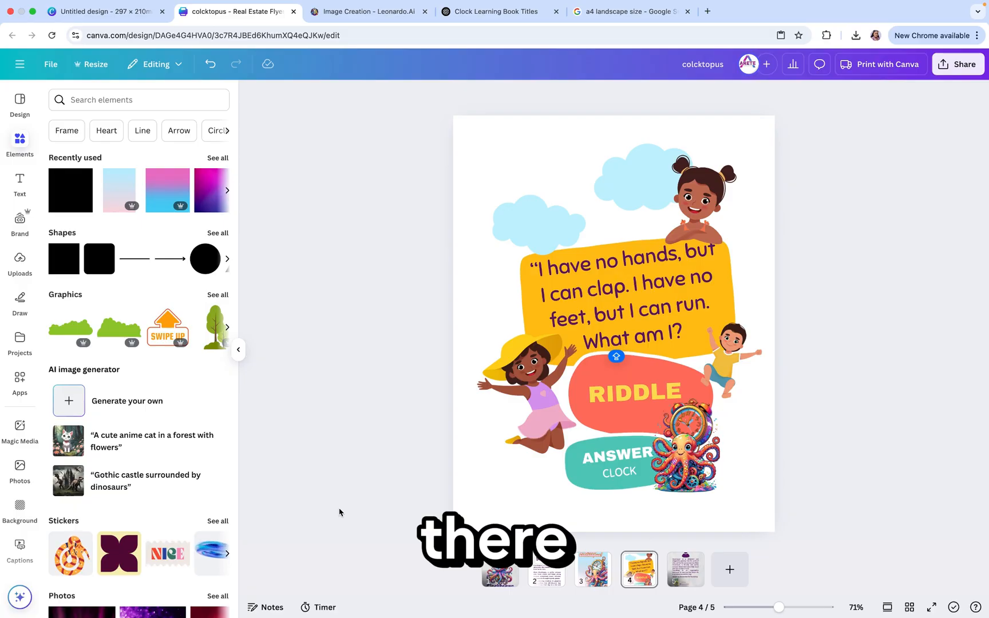
Step: Show all pages in a grid and duplicate the riddle page, page 4
click(910, 607)
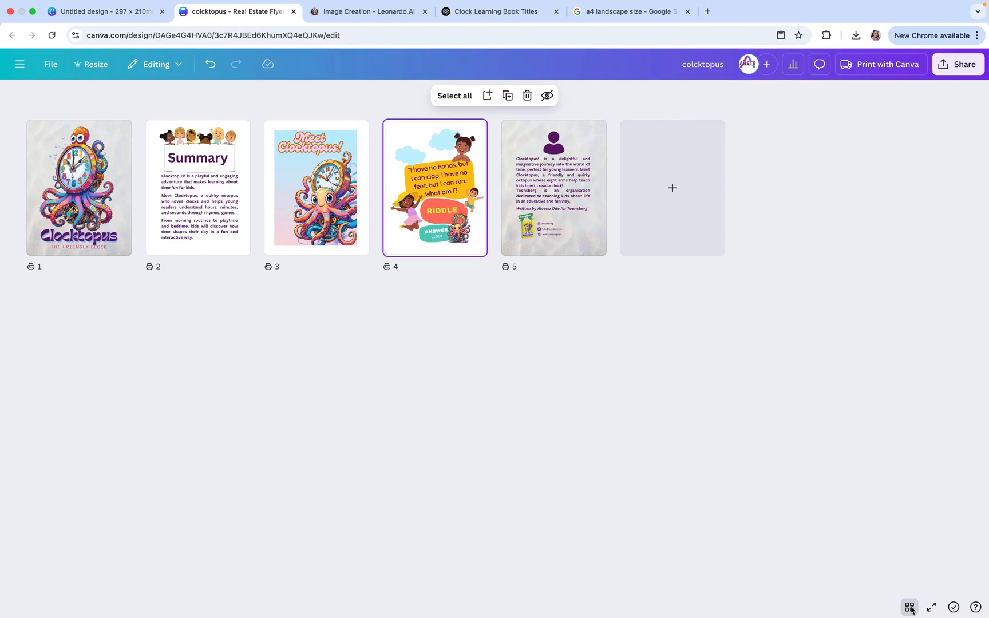
click(507, 96)
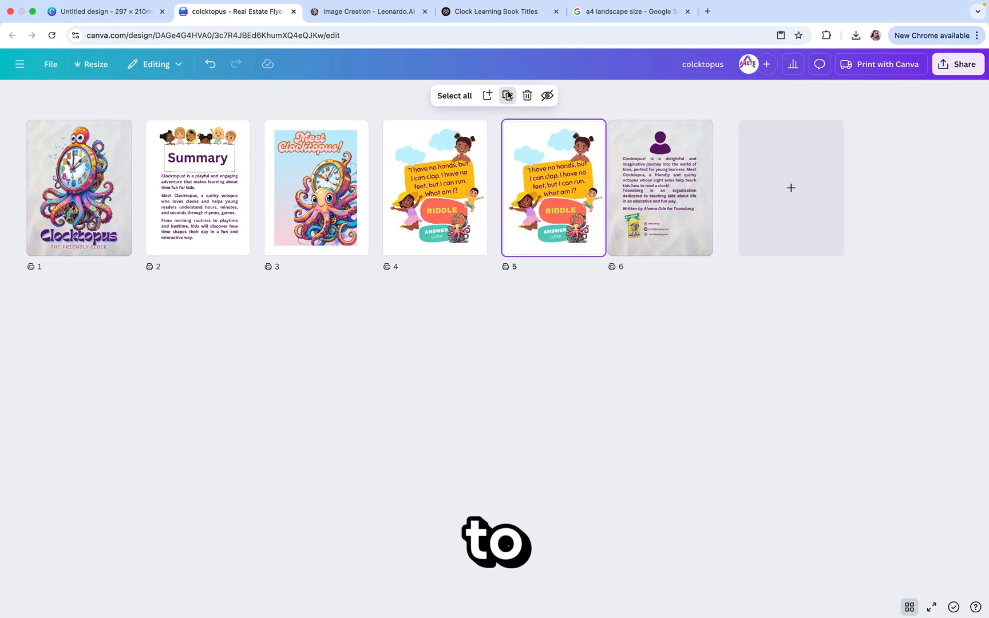